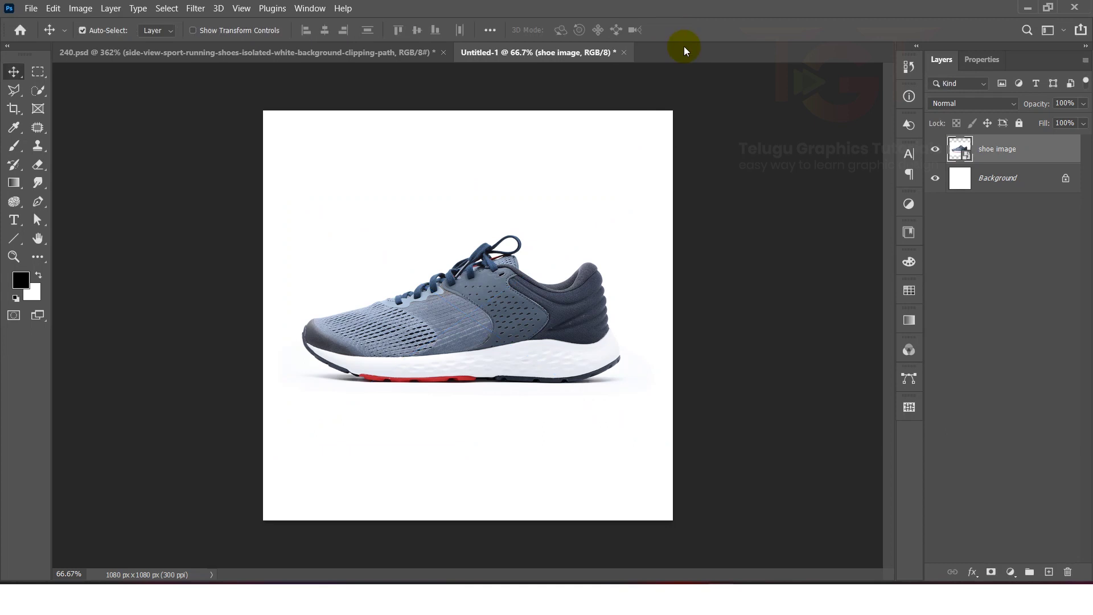
- Add a Gradient fill layer directly above the Background layer, using the Foreground to Background preset from Basics
left_click(1041, 181)
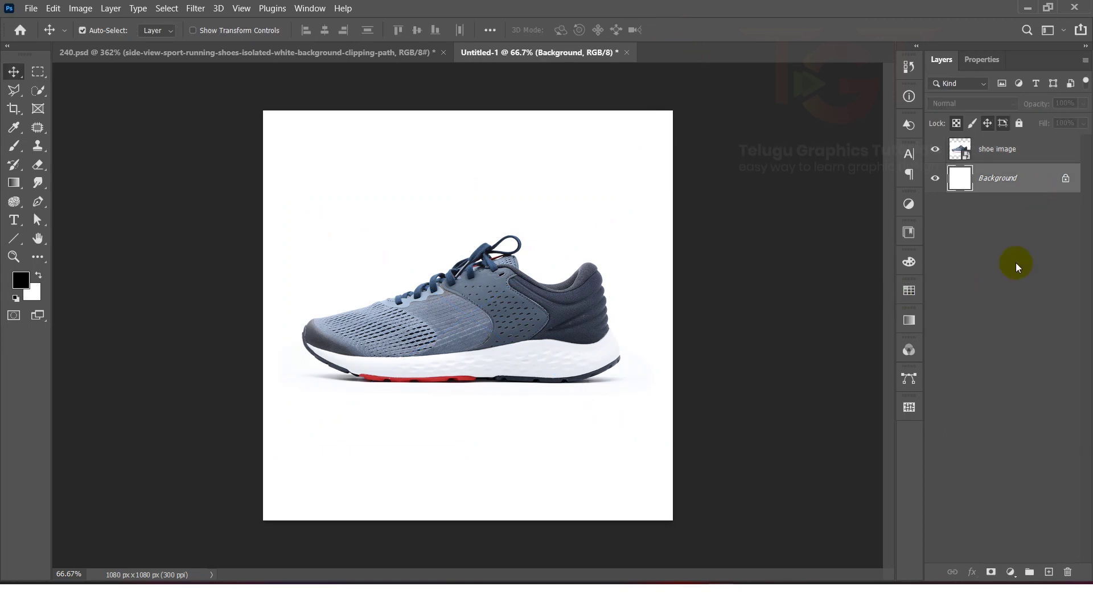
left_click(1010, 571)
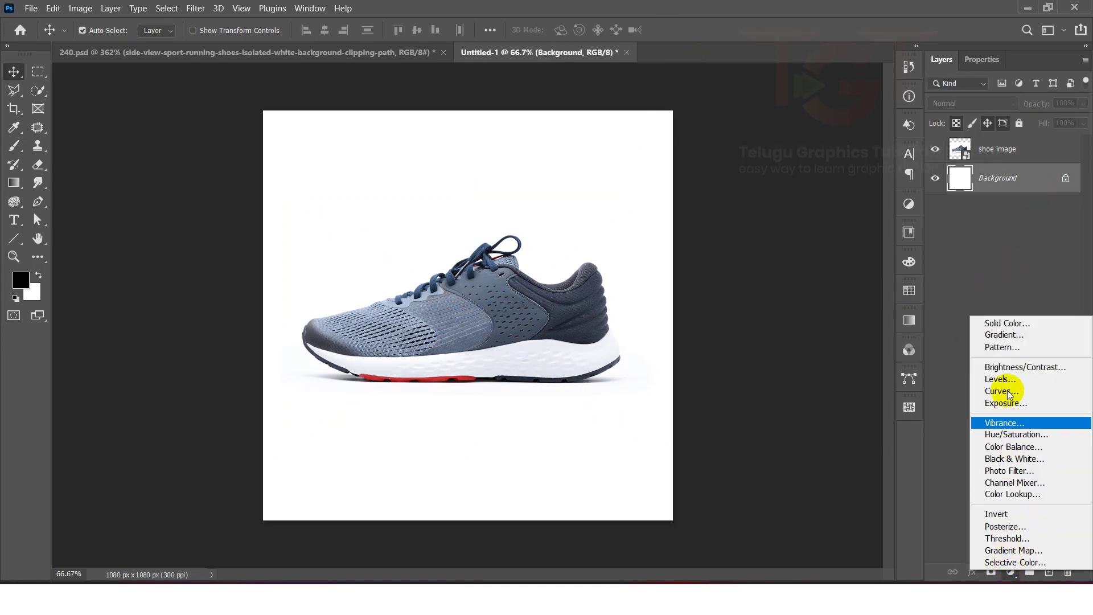
left_click(1006, 336)
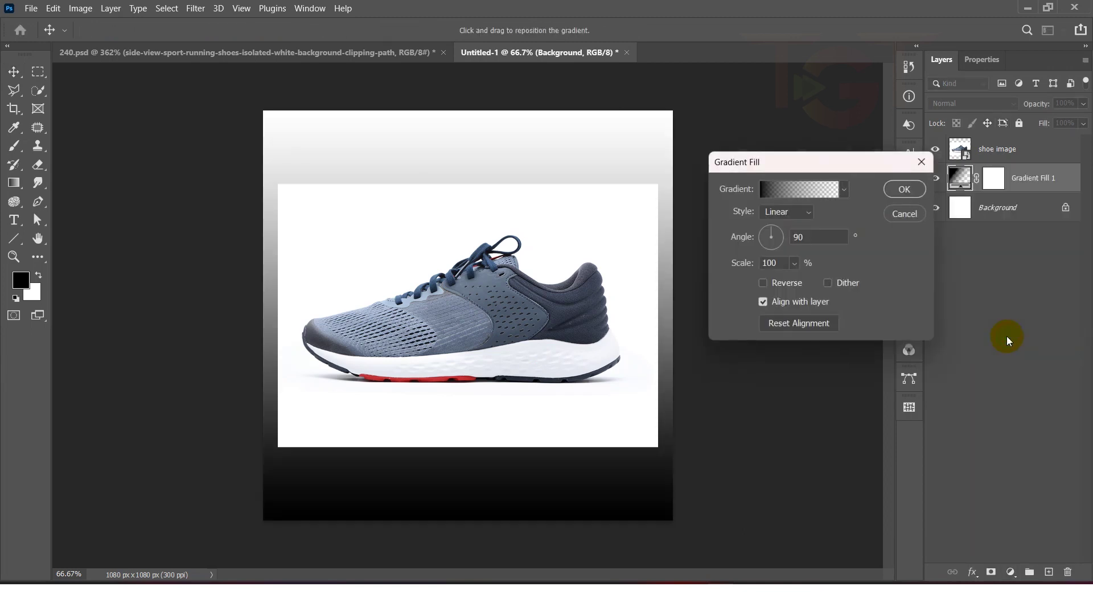
left_click(804, 192)
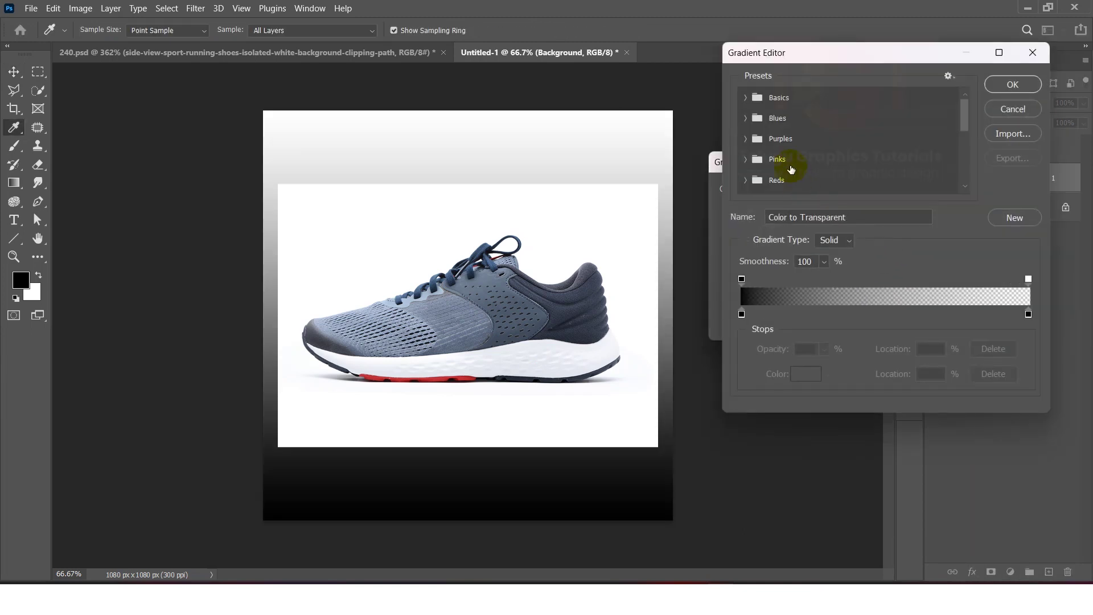
left_click(744, 97)
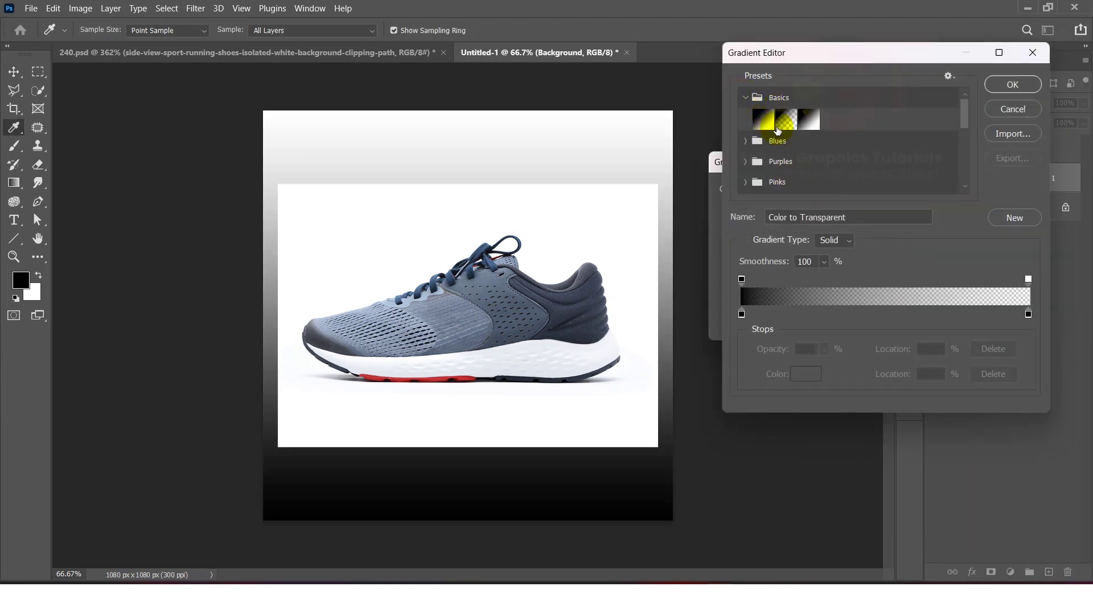
left_click(768, 121)
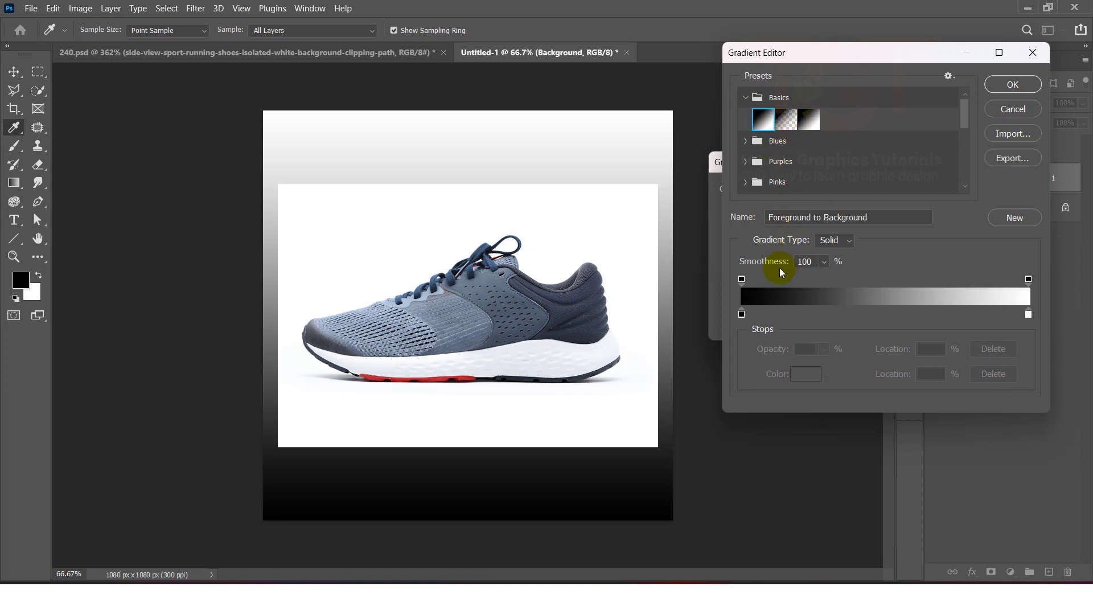
- Set the gradient's starting colour stop to 38aecd
left_click(742, 314)
left_click(808, 374)
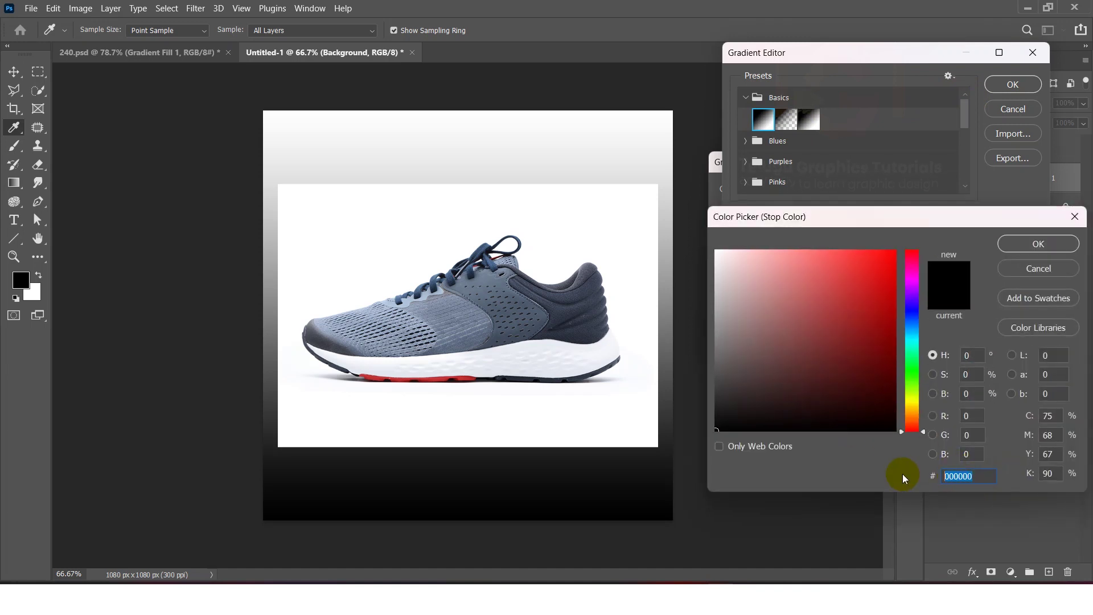
type("38aecd")
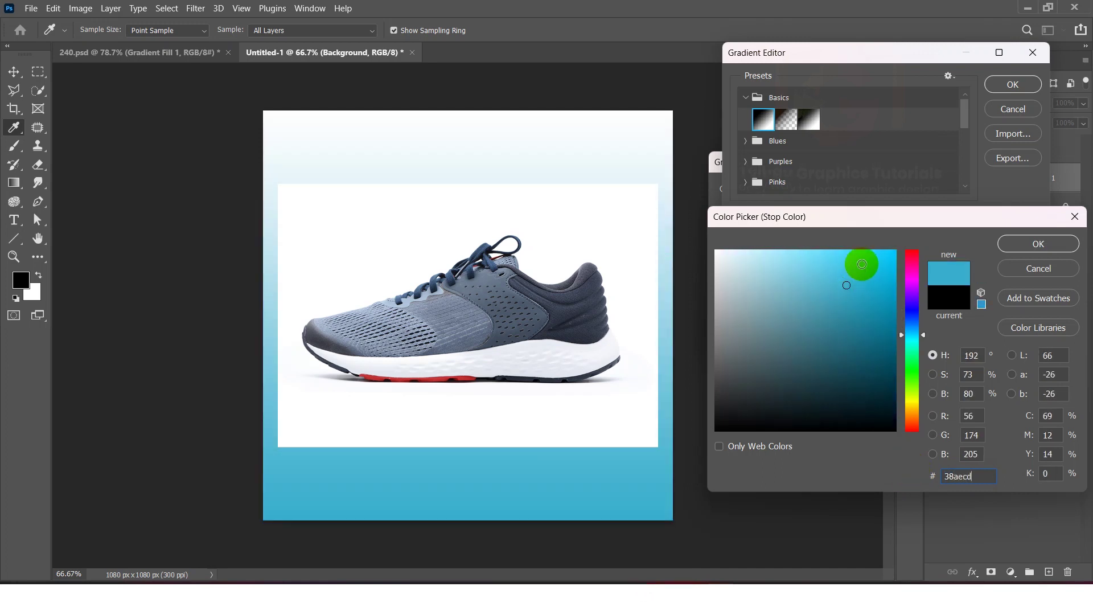
left_click(1017, 244)
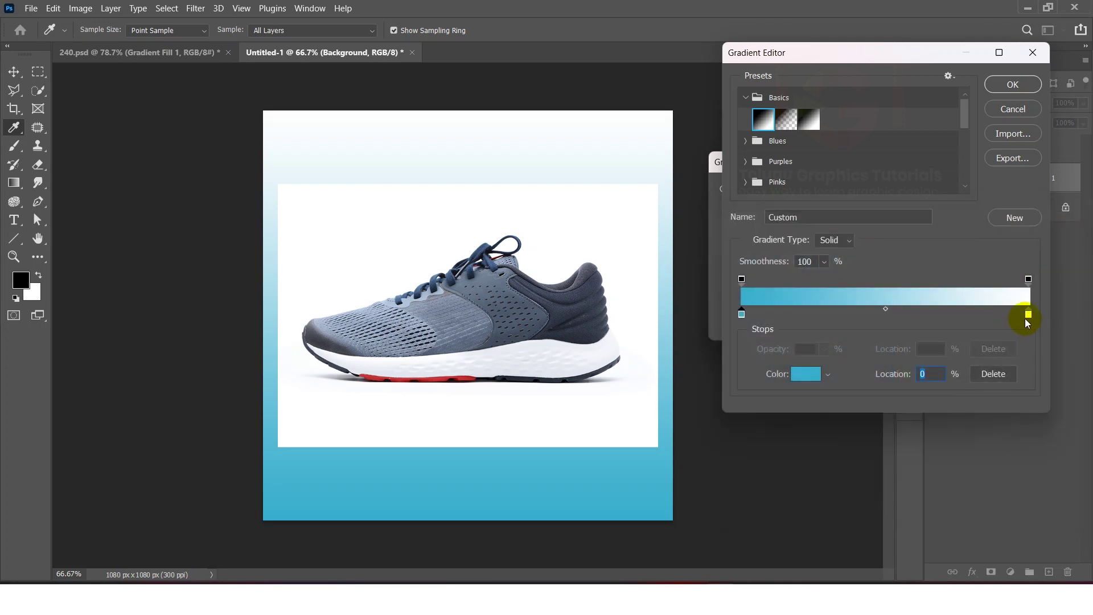
- Set the gradient's ending colour stop to 0d2930 and apply the linear gradient fill
left_click(807, 374)
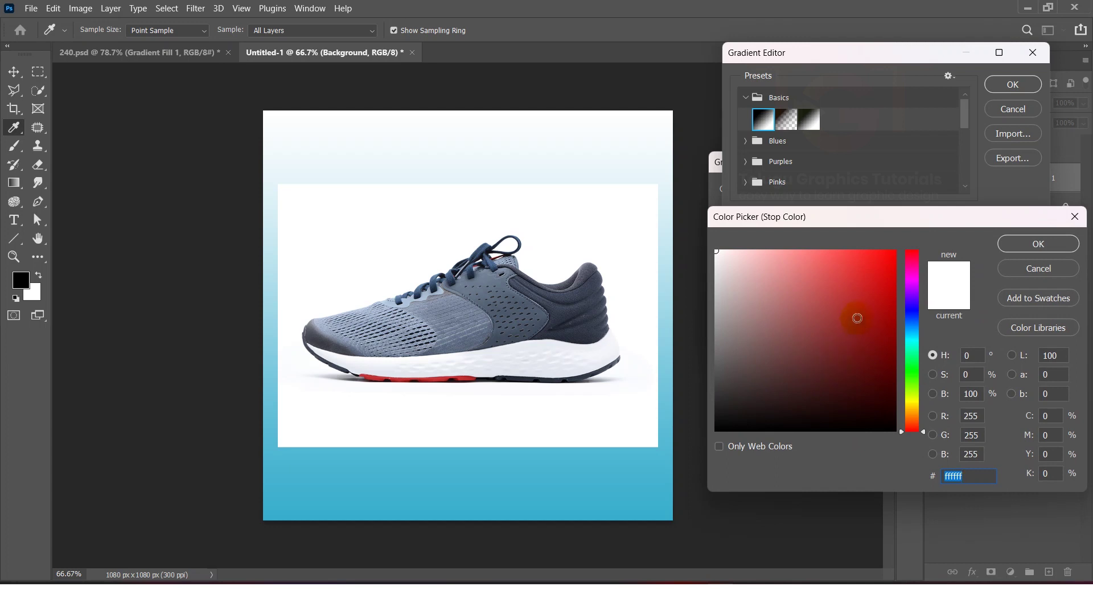
left_click(876, 284)
left_click_drag(906, 301, 914, 365)
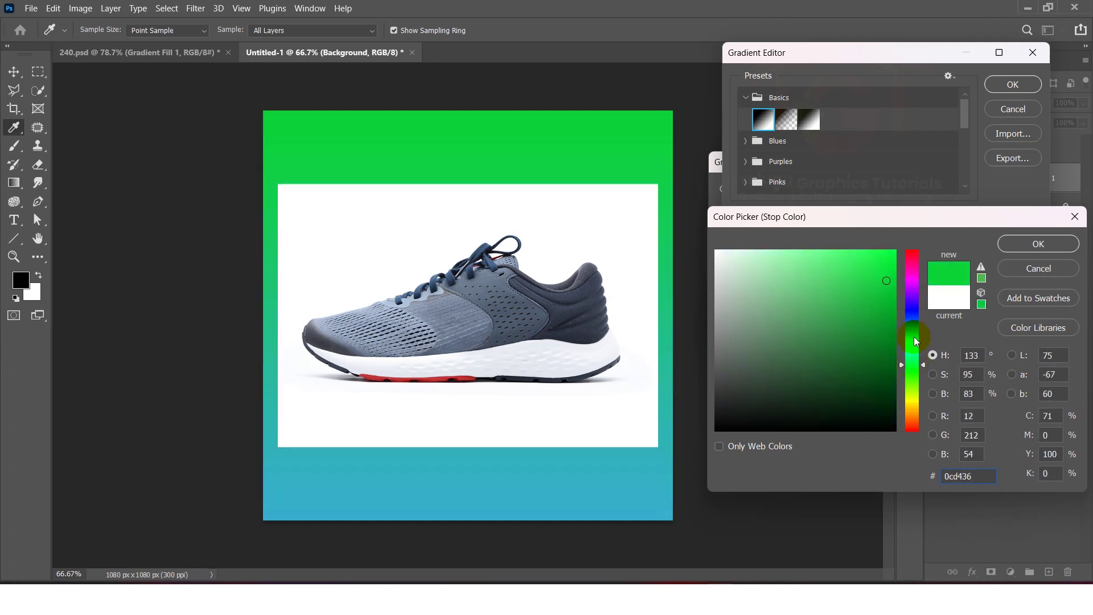
left_click_drag(977, 474, 933, 477)
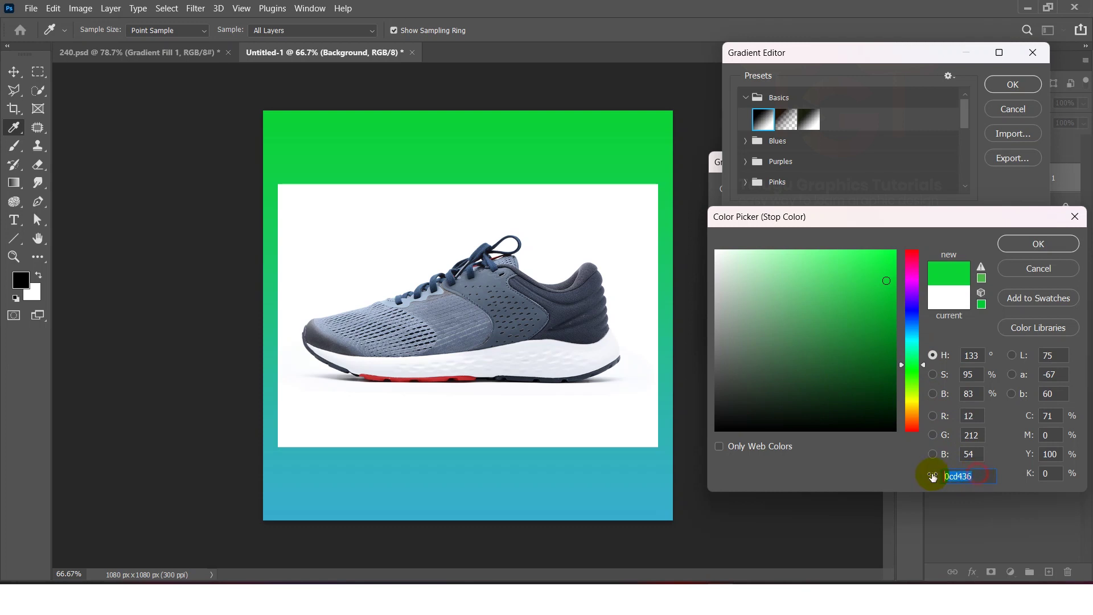
type("0")
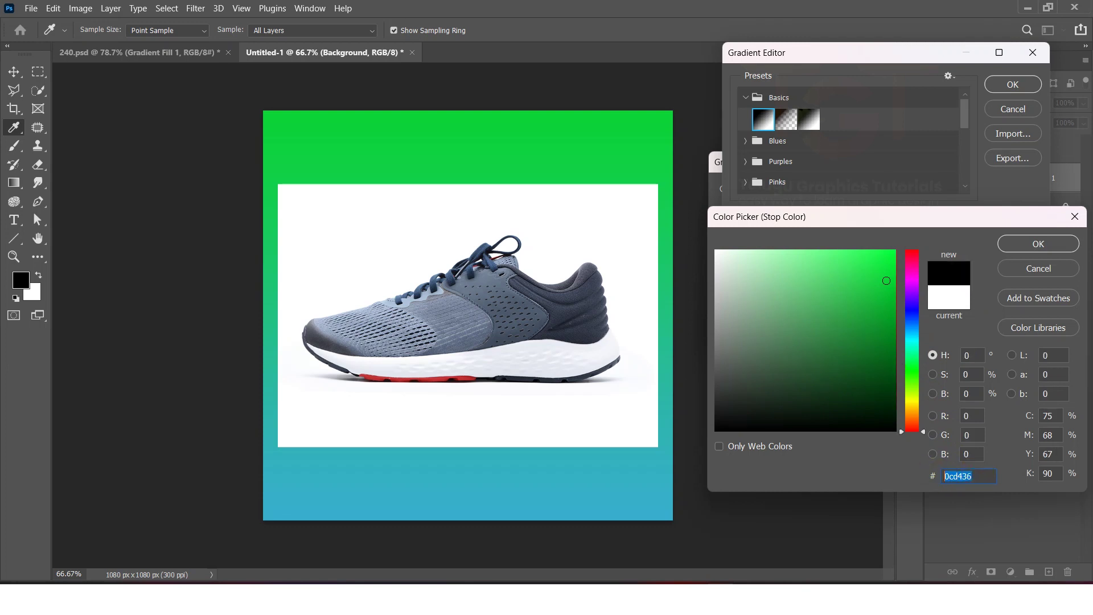
type("d2930")
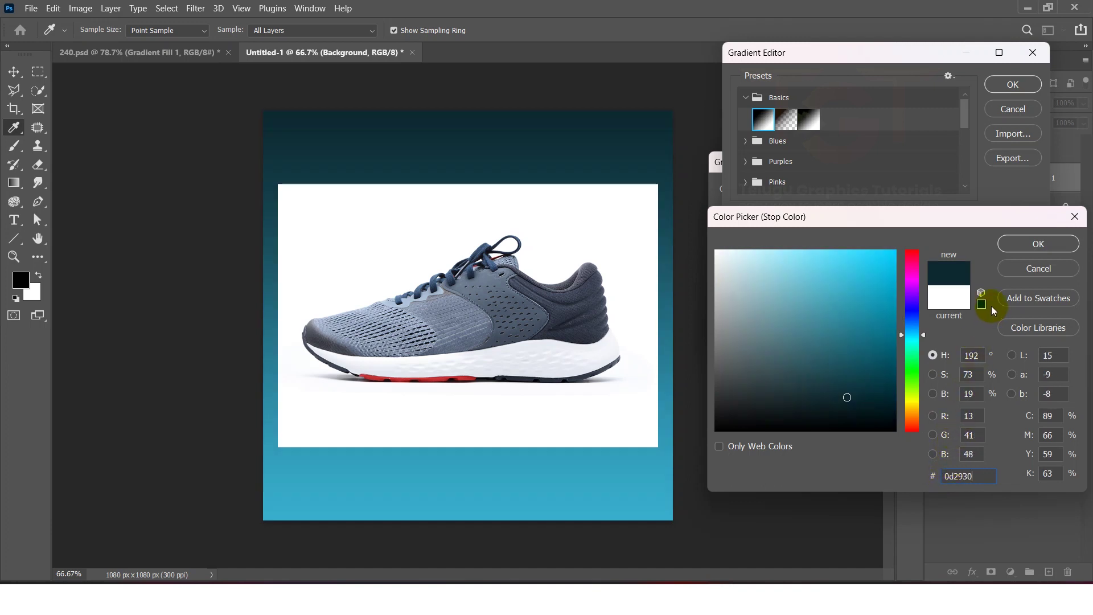
left_click(1019, 247)
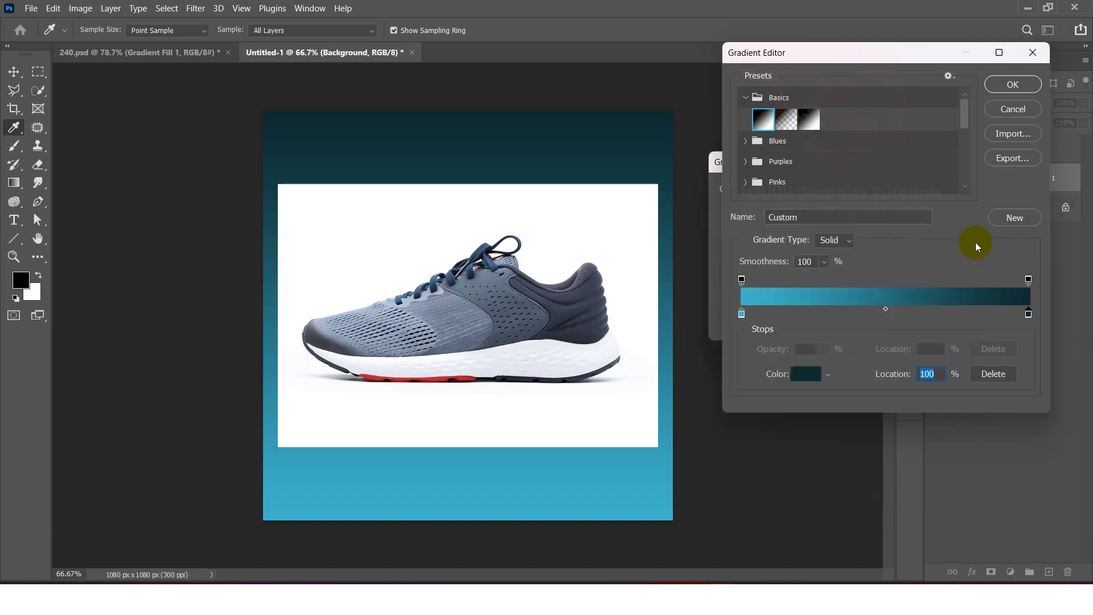
left_click(1006, 85)
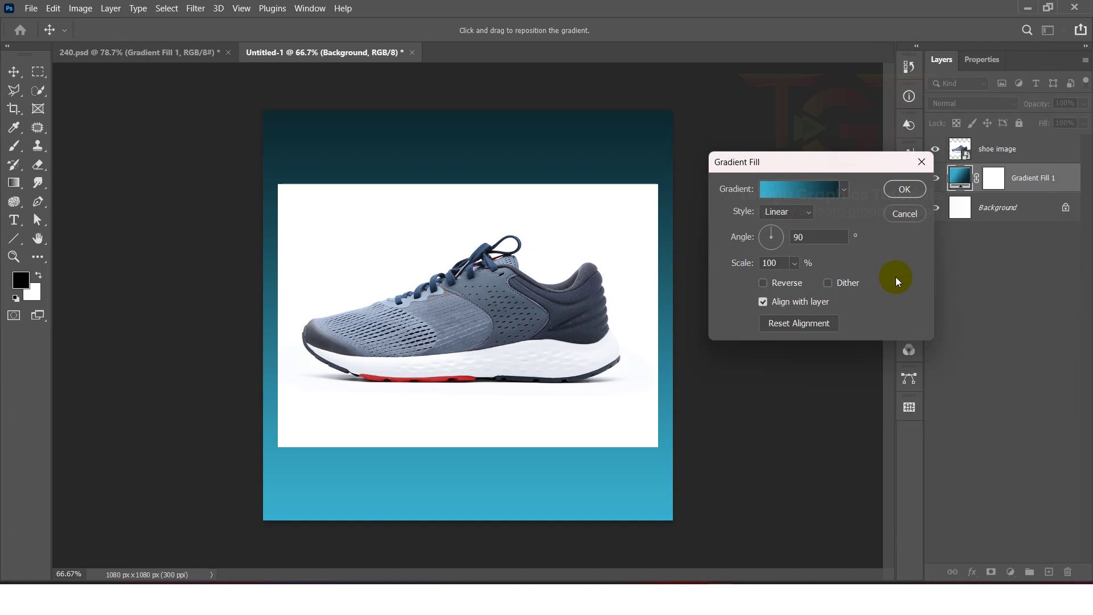
left_click(905, 189)
left_click(936, 180)
left_click(934, 179)
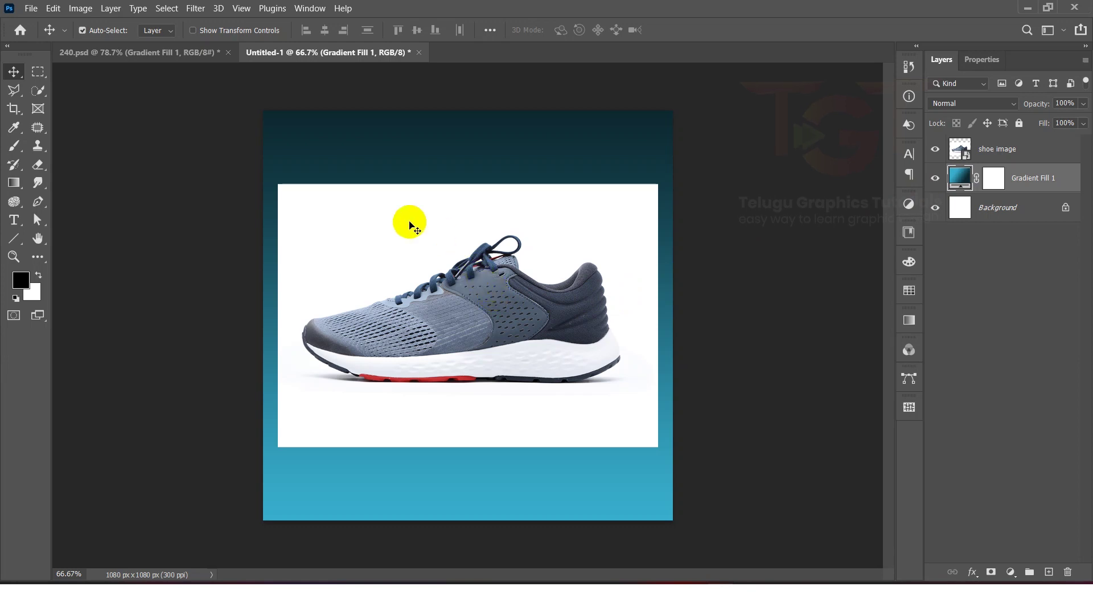
- Select the shoe on the shoe image layer with the automatic Subject selection
scroll(460, 296, "up", 2)
left_click(460, 295)
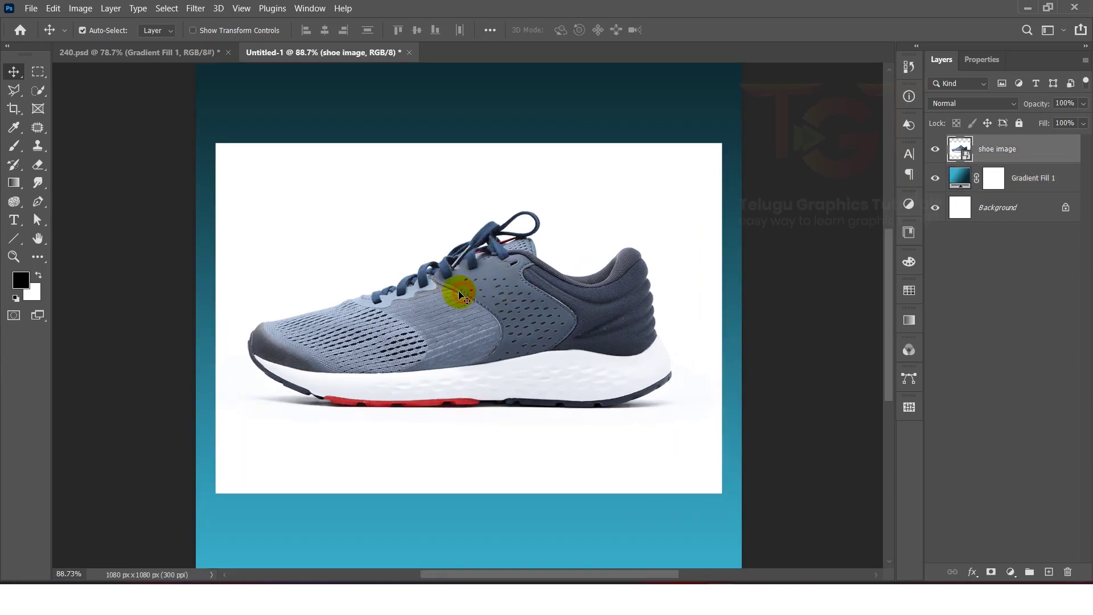
left_click(38, 90)
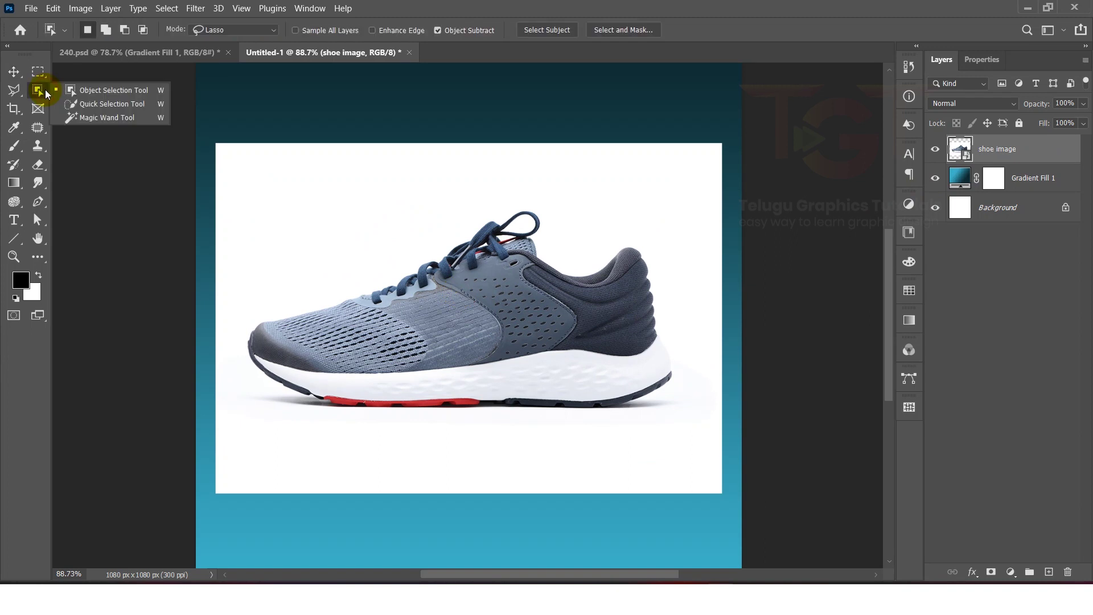
left_click(95, 105)
left_click(164, 9)
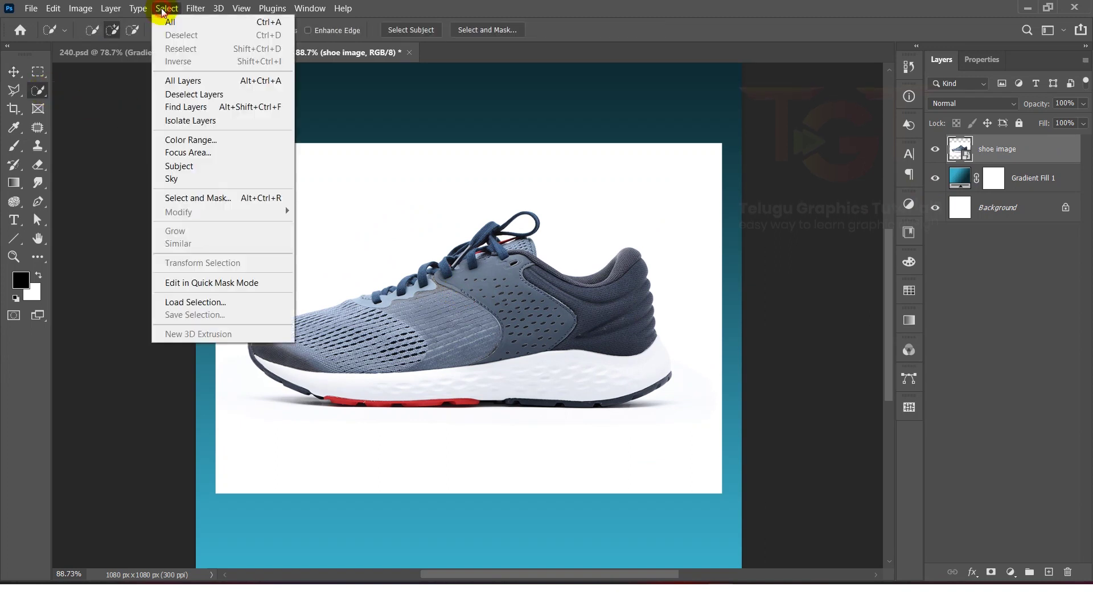
left_click(188, 166)
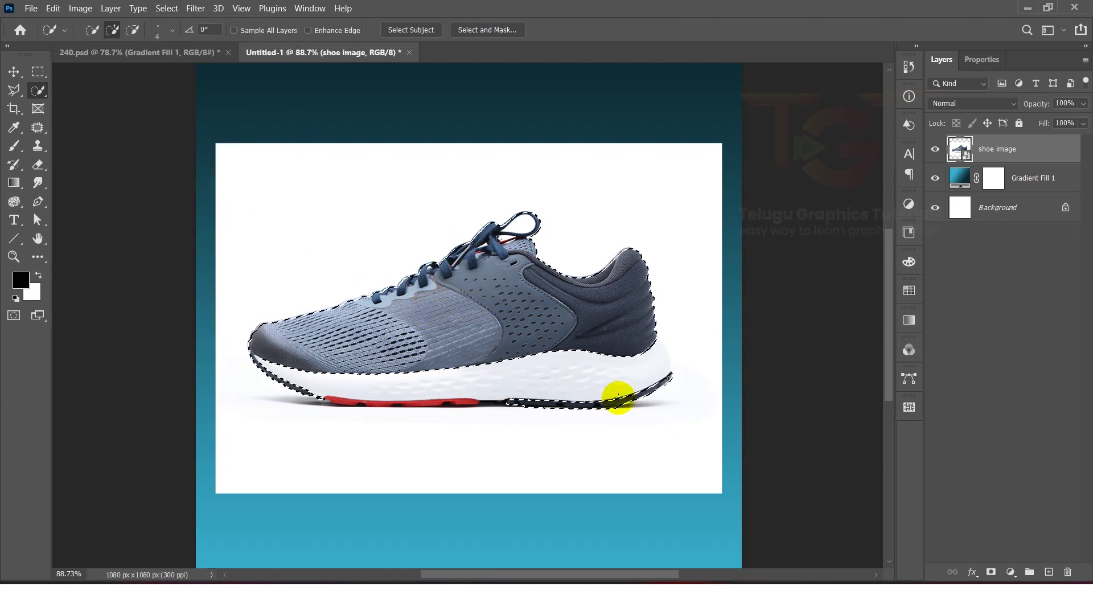
- Start a Pen path along the white midsole's outer heel edge, from the dark heel fabric down to the outsole's rear tip
scroll(630, 401, "up", 3)
scroll(630, 401, "up", 3)
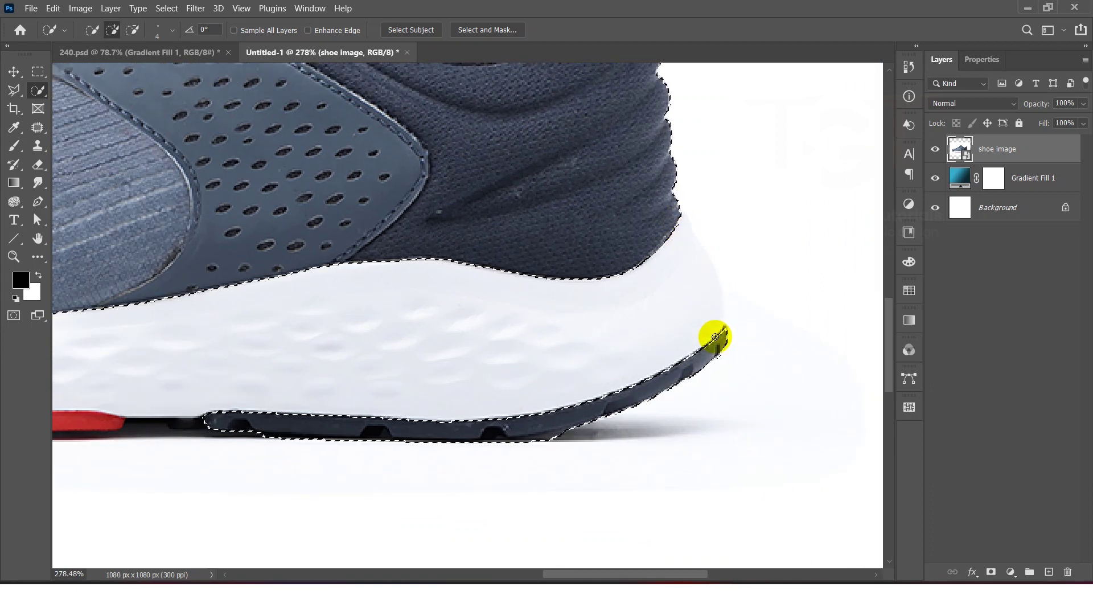
scroll(651, 367, "down", 2)
scroll(695, 349, "up", 3)
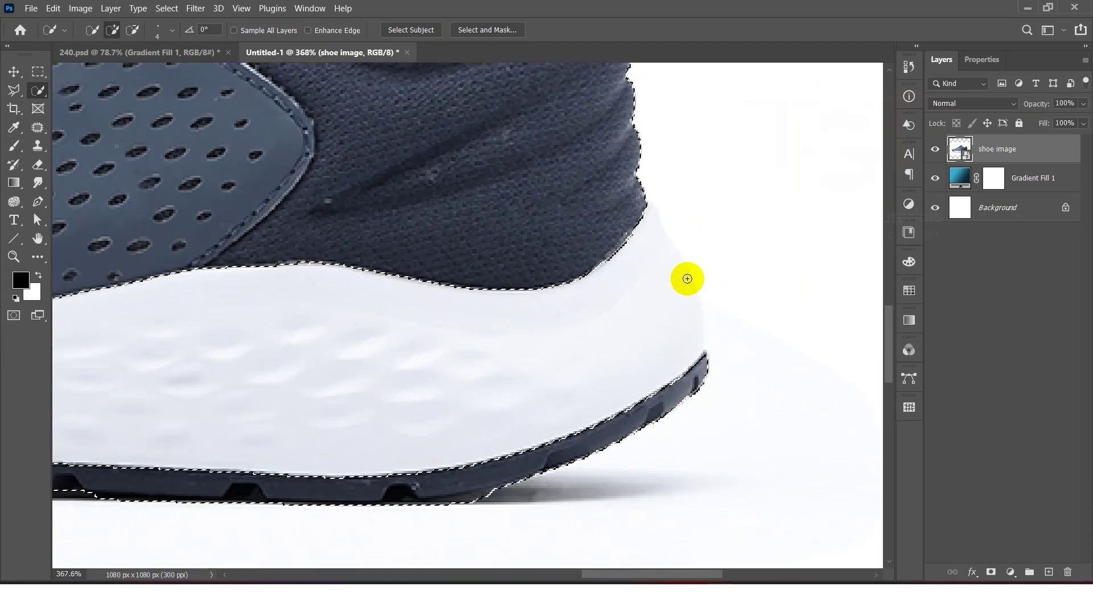
scroll(695, 320, "down", 5)
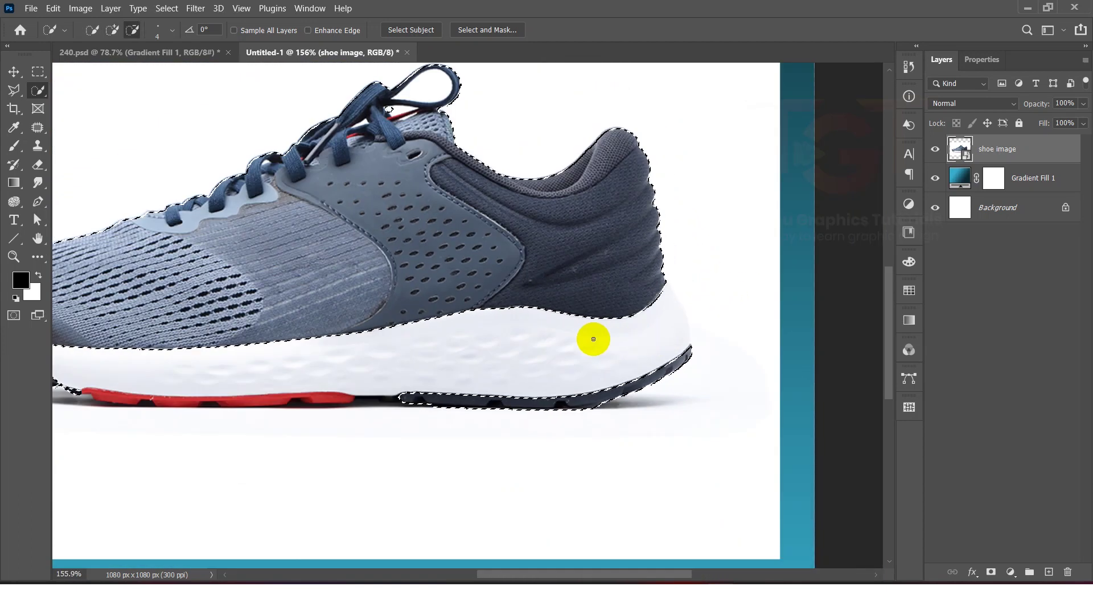
scroll(490, 333, "down", 2)
scroll(432, 139, "up", 3)
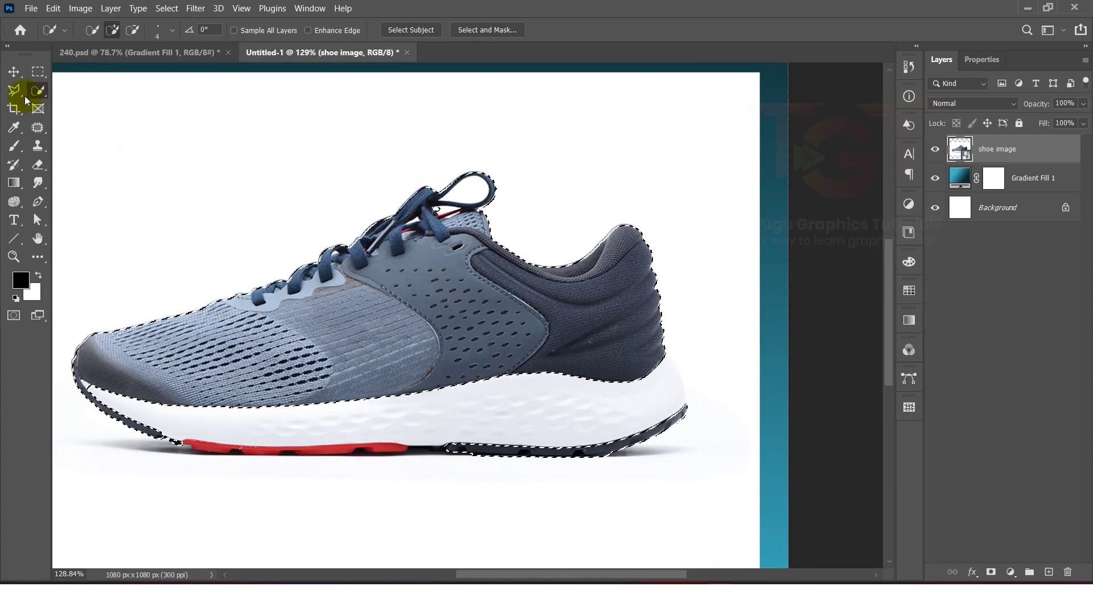
left_click(38, 201)
scroll(715, 419, "up", 6)
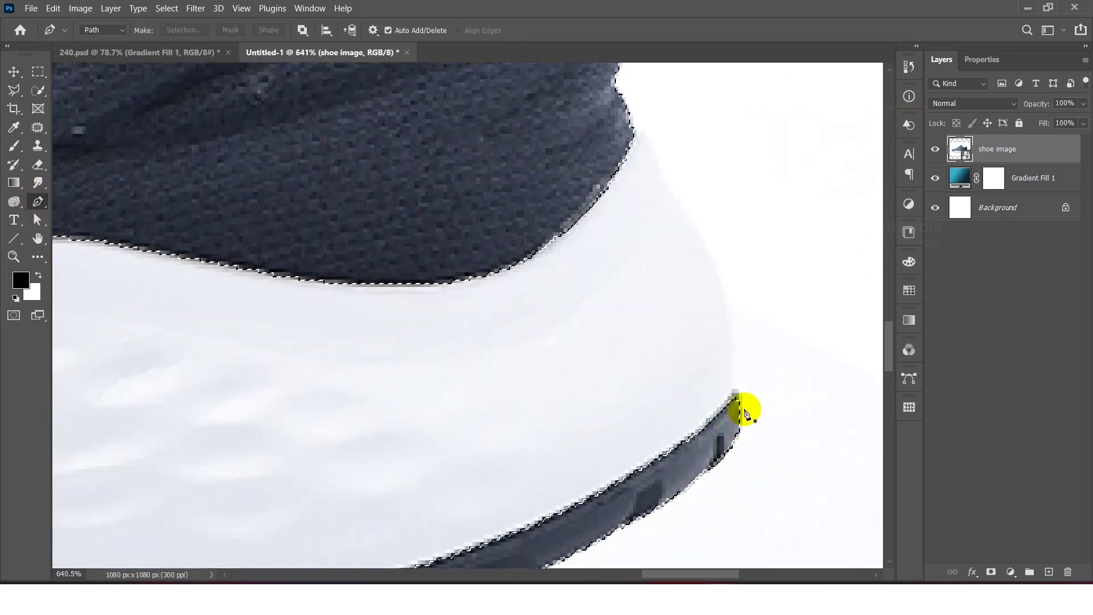
left_click(631, 123)
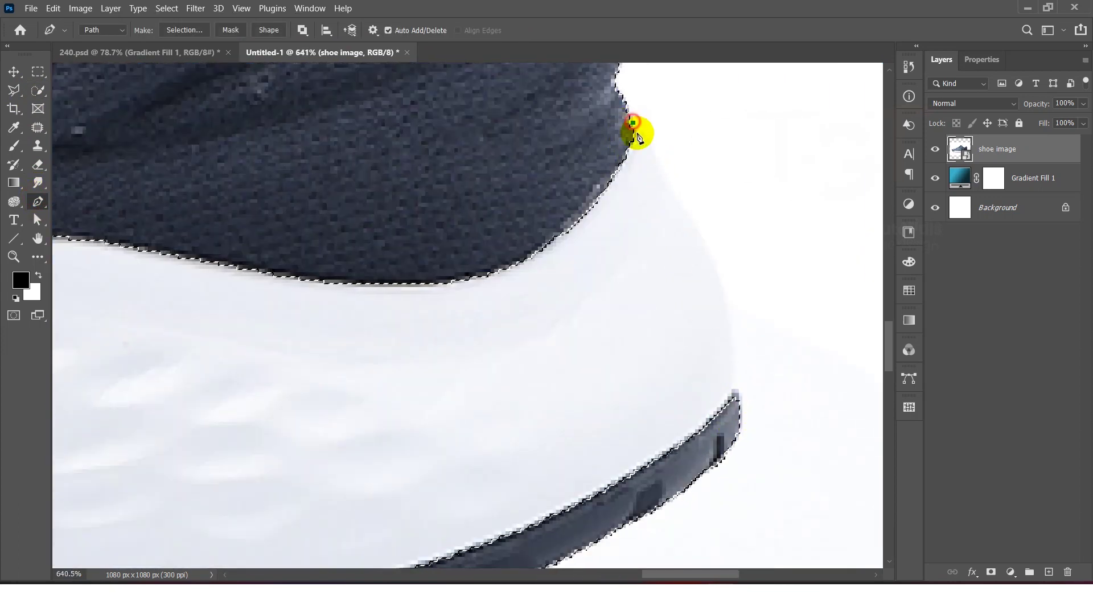
left_click(673, 193)
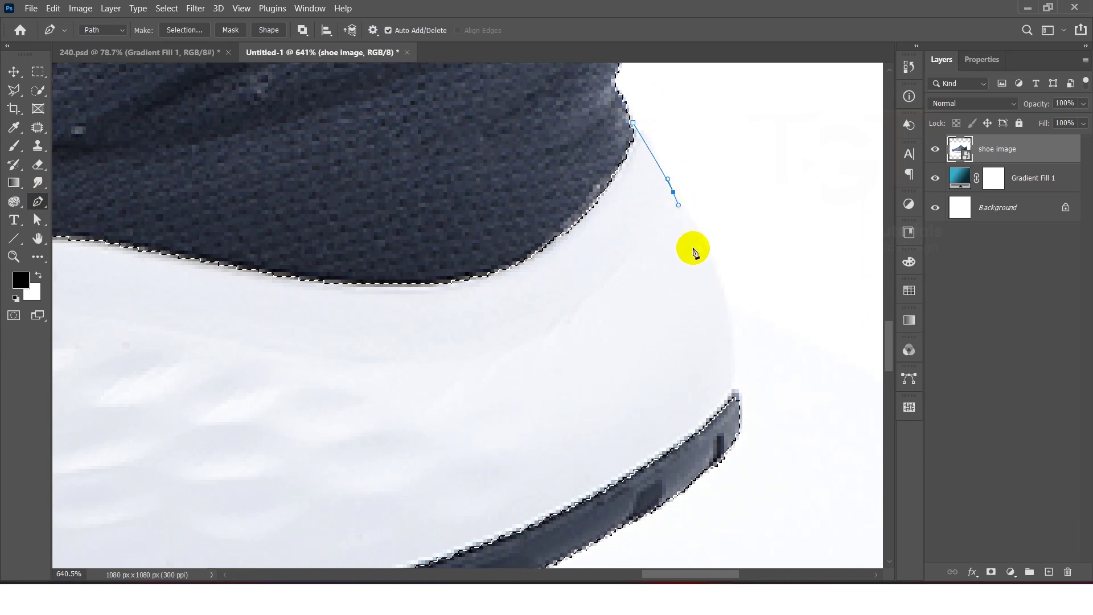
left_click(713, 264)
left_click_drag(732, 392, 740, 435)
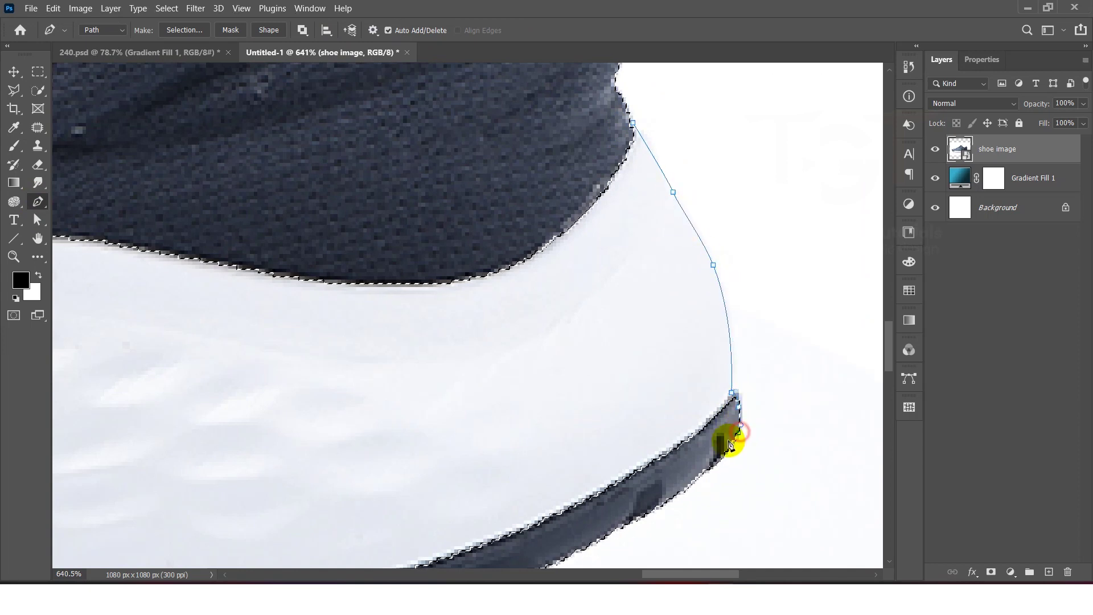
- Continue the Pen path along the underside of the sole and the red section to the dark outsole near the toe
scroll(524, 476, "down", 5)
scroll(456, 496, "up", 3)
left_click(364, 489)
left_click(251, 489)
left_click(171, 482)
scroll(171, 482, "left", 5)
left_click(398, 481)
left_click(393, 470)
left_click(375, 472)
left_click_drag(362, 469, 333, 455)
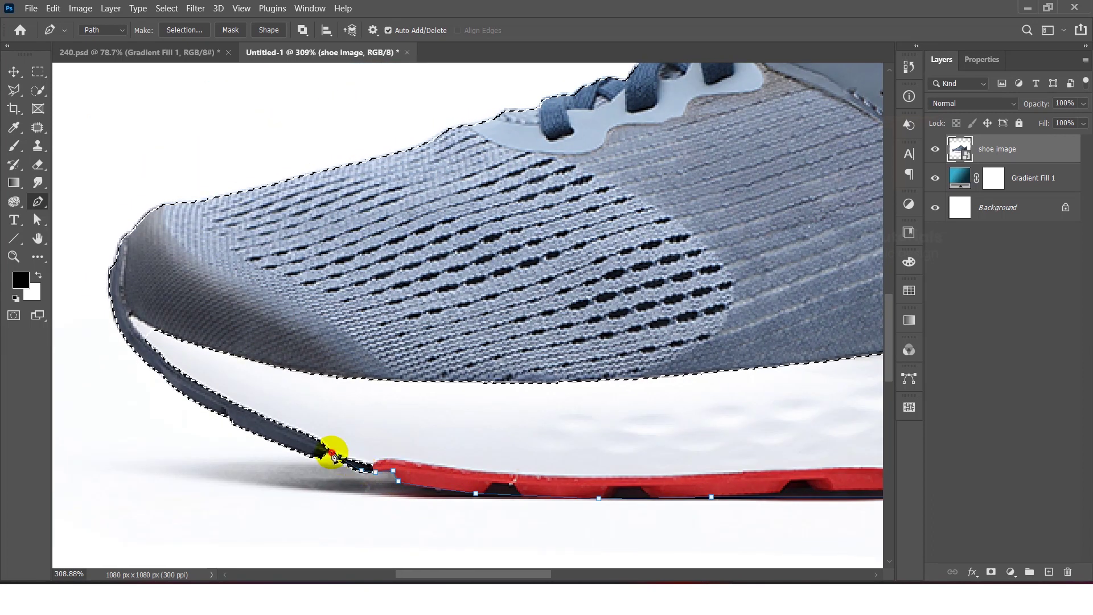
- Run the Pen path back across the inside of the shoe's upper and close it at the heel starting point
scroll(333, 455, "down", 5)
left_click_drag(739, 327, 743, 328)
scroll(793, 329, "up", 6)
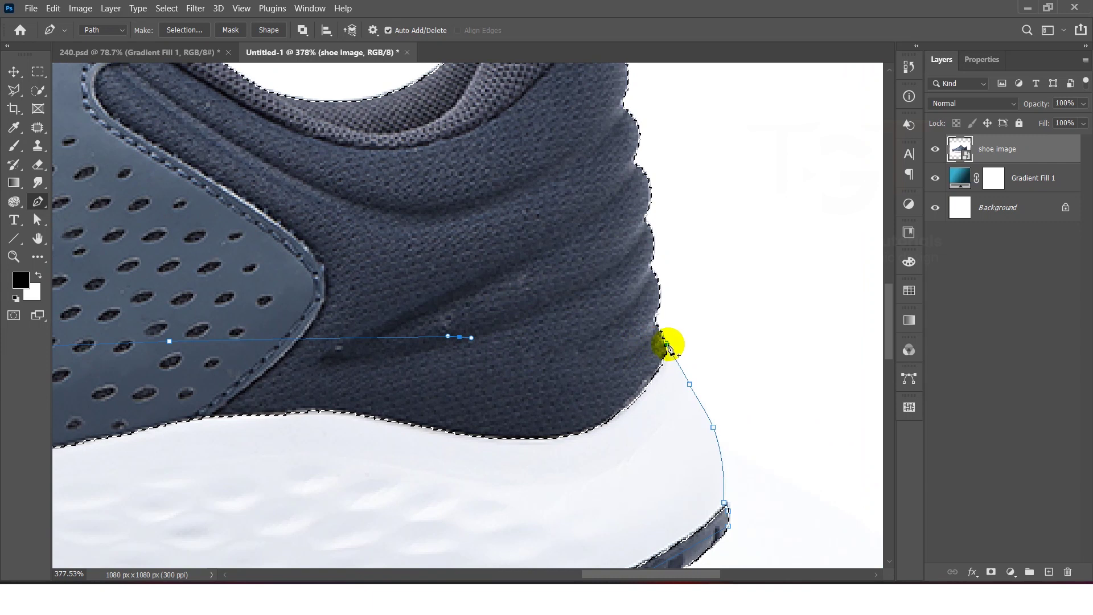
left_click(666, 344)
- Convert the path into an anti-aliased selection with 0-pixel feather, added to the existing shoe selection
left_click(202, 32)
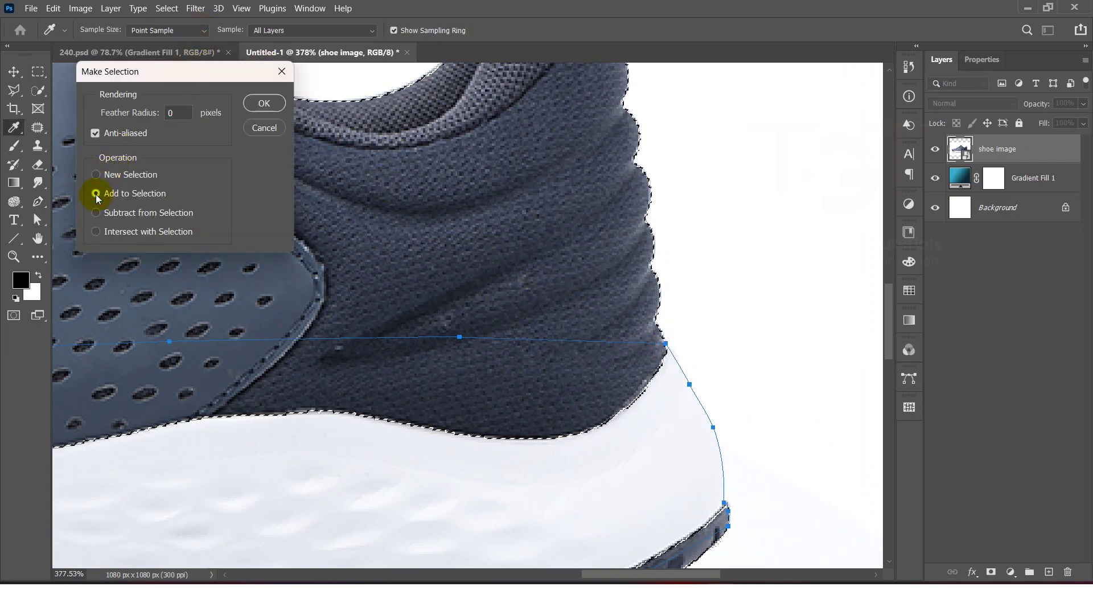
left_click(263, 104)
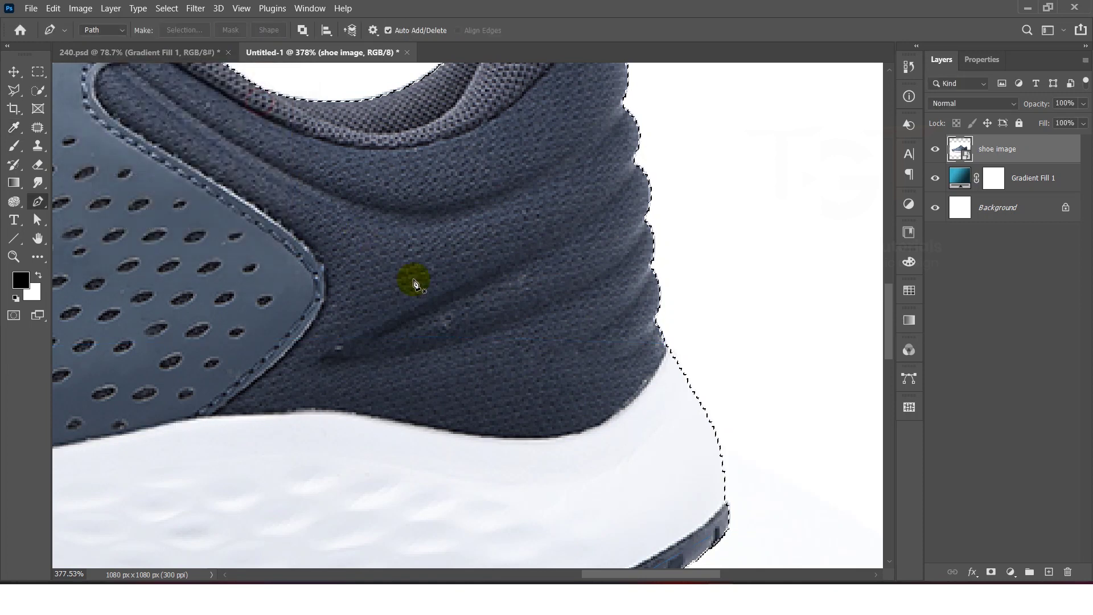
scroll(379, 252, "down", 5)
left_click_drag(327, 382, 484, 383)
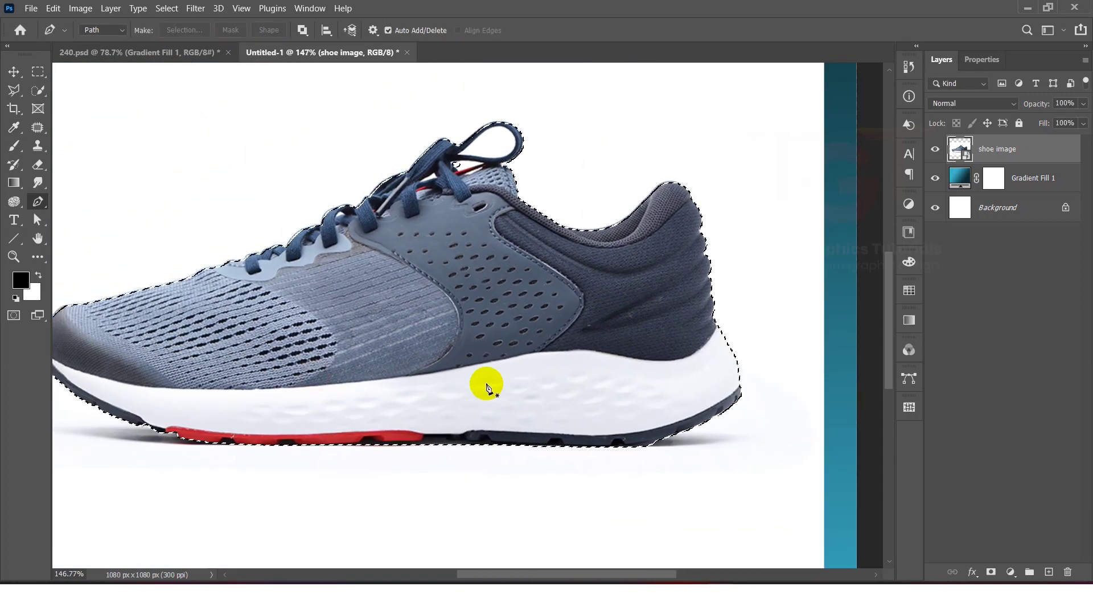
scroll(603, 376, "down", 2)
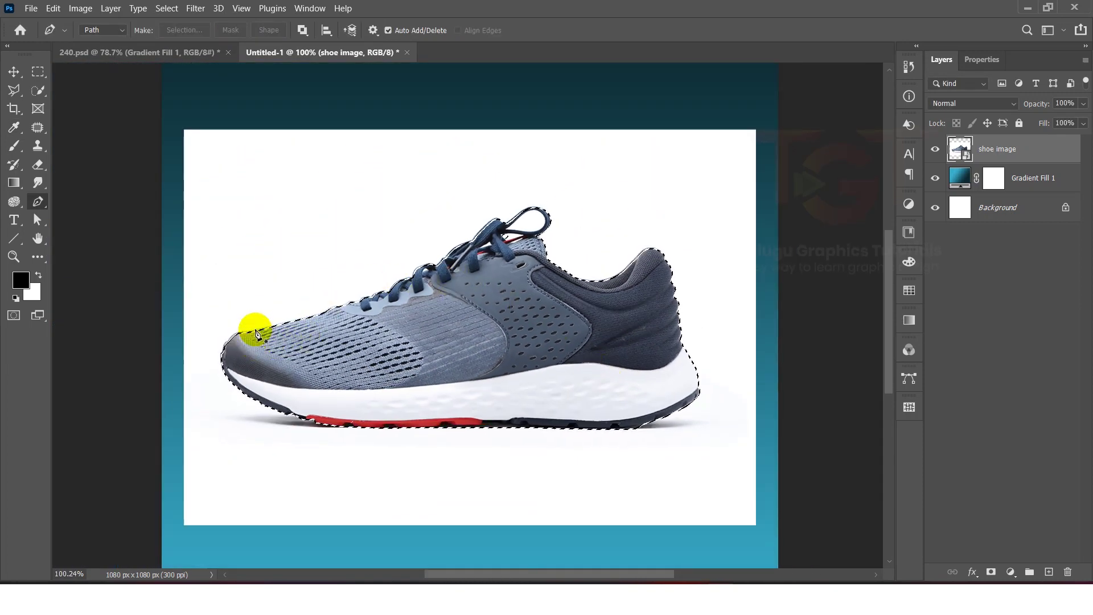
- Trace the white opening inside the large lace loop with the Pen tool and subtract it from the shoe selection
scroll(190, 334, "up", 4)
scroll(239, 337, "down", 3)
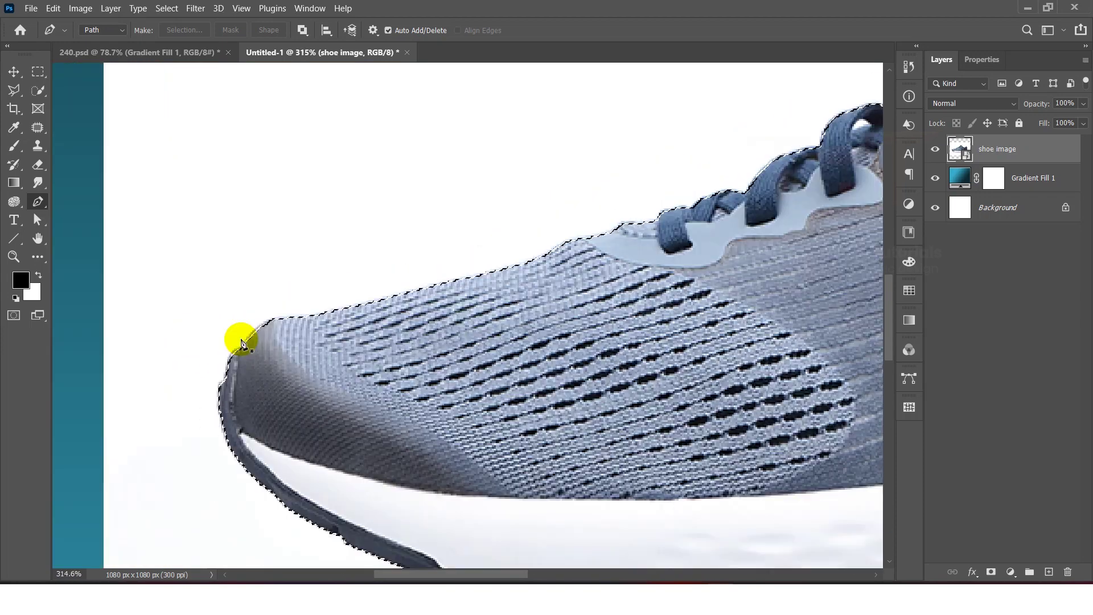
scroll(479, 183, "up", 6)
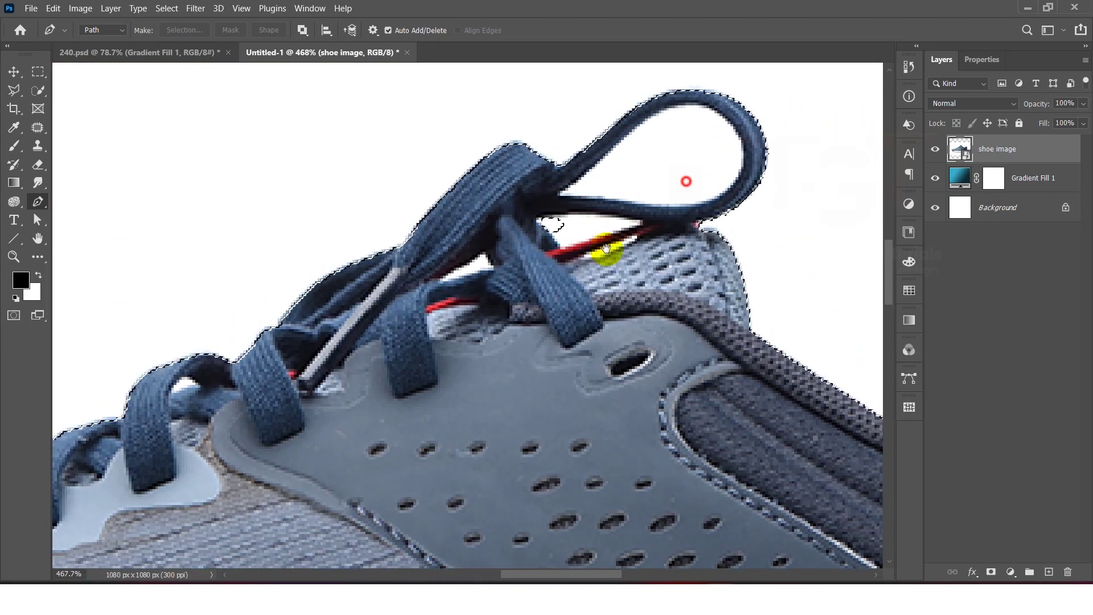
scroll(574, 283, "down", 5)
scroll(576, 251, "up", 5)
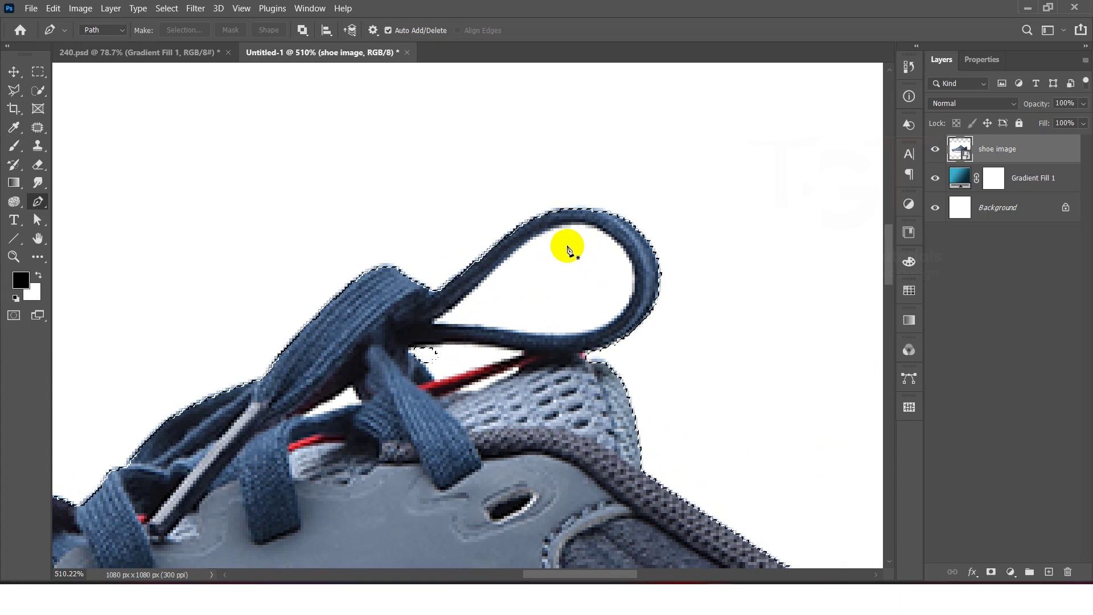
scroll(501, 294, "up", 2)
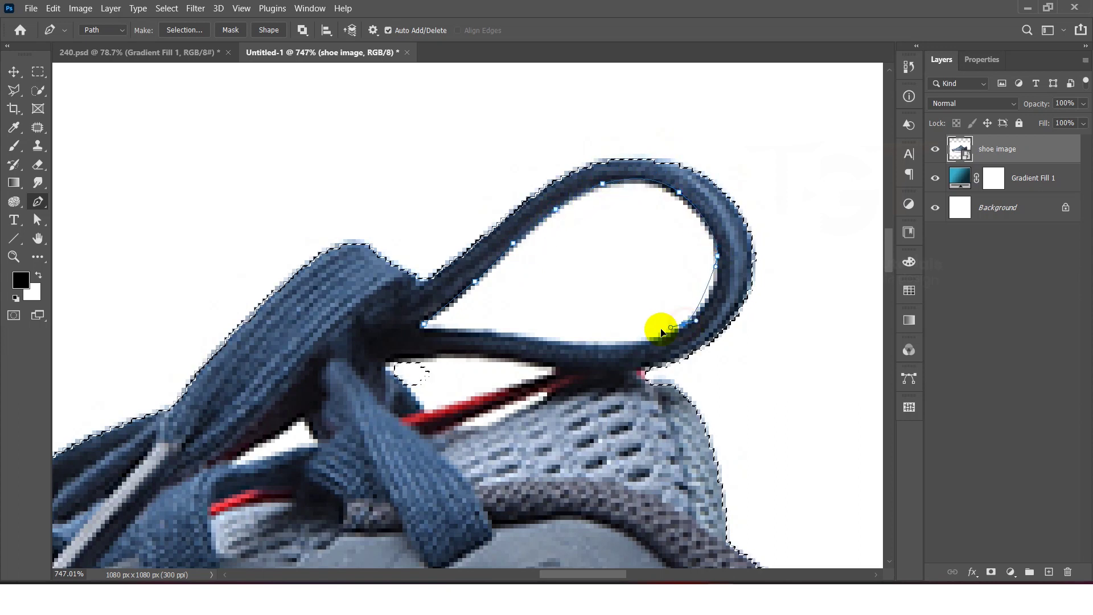
left_click(545, 343)
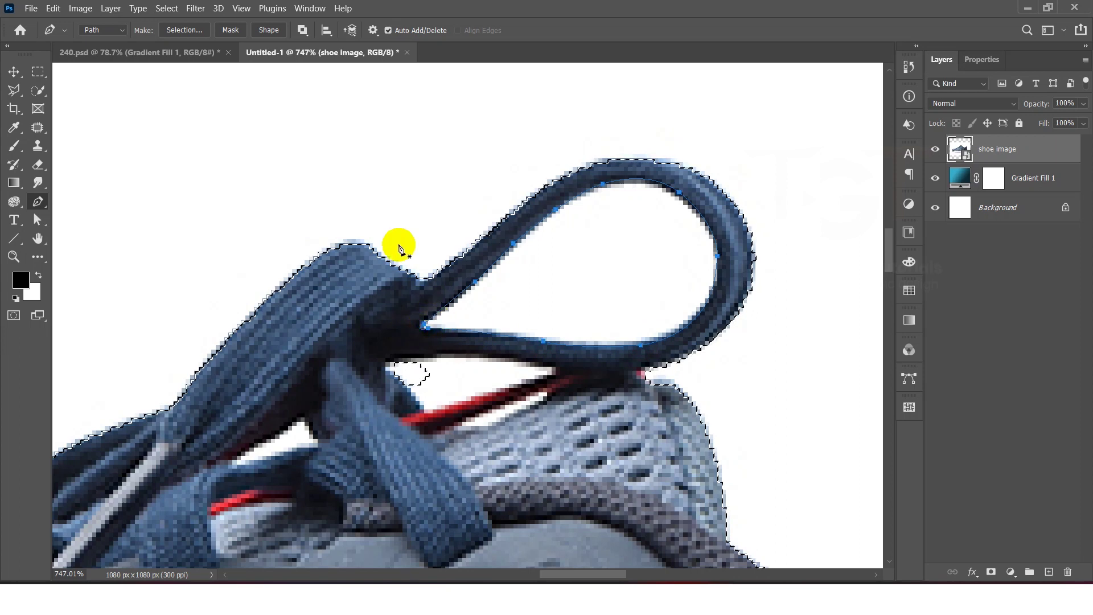
left_click(197, 32)
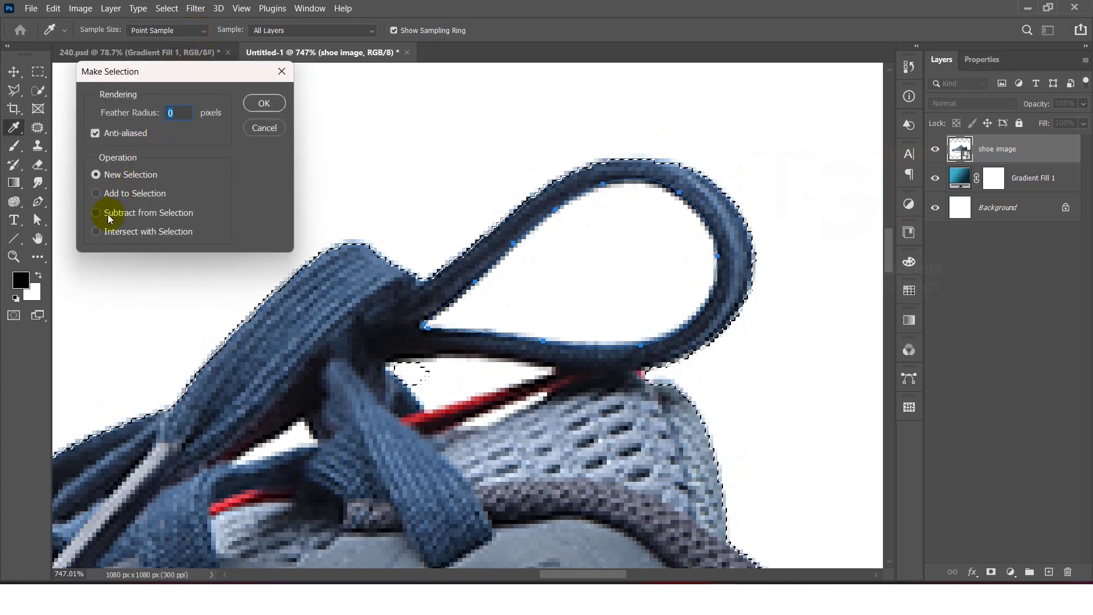
left_click(261, 104)
- Trace a closed Pen path around the white gap between the lace loop's underside and the red cord
scroll(690, 285, "down", 2)
scroll(531, 375, "up", 1)
scroll(531, 376, "up", 3)
left_click(456, 327)
left_click(500, 315)
left_click(642, 321)
left_click(698, 333)
left_click(679, 346)
left_click(618, 358)
left_click(562, 376)
left_click(531, 389)
left_click(496, 378)
left_click(487, 362)
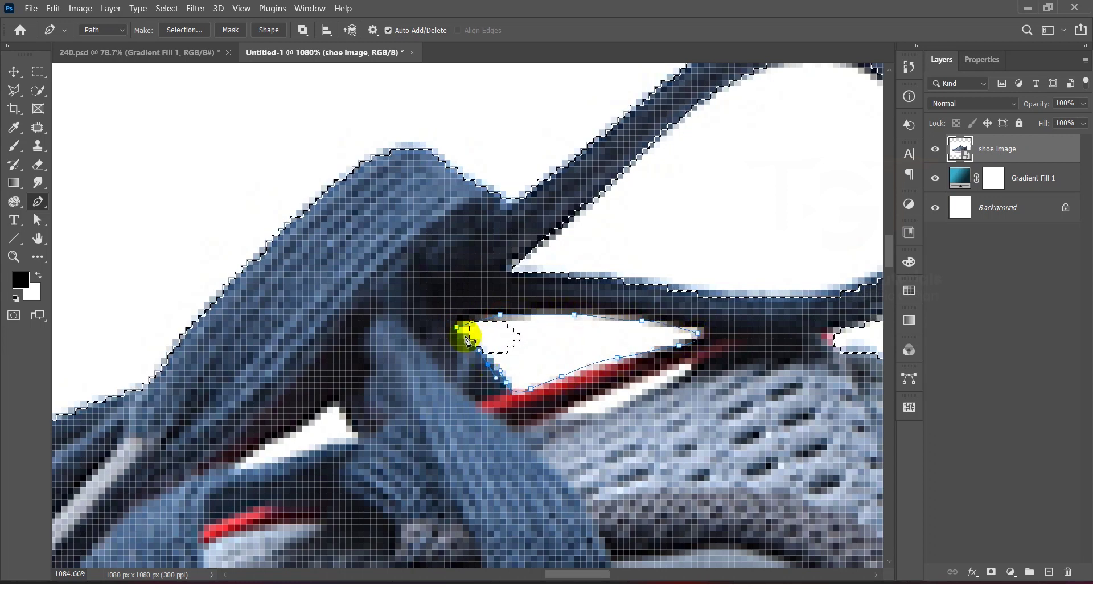
- Convert the path below the lace loop into a selection that is subtracted from the shoe selection
left_click(184, 30)
left_click(106, 220)
left_click(264, 100)
- Outline the small white gap beneath the lace knot with a Pen path and subtract it from the shoe selection
scroll(341, 397, "up", 1)
left_click(357, 372)
left_click(402, 342)
left_click(461, 313)
left_click(484, 350)
left_click(476, 357)
left_click(417, 379)
left_click(334, 394)
left_click(184, 30)
left_click(132, 212)
left_click(263, 102)
- Trace the small white gap beneath the lower lace, toward the toe, with the Pen tool
scroll(434, 334, "down", 3)
scroll(249, 366, "up", 3)
left_click(221, 372)
left_click(245, 372)
left_click(270, 363)
left_click(308, 355)
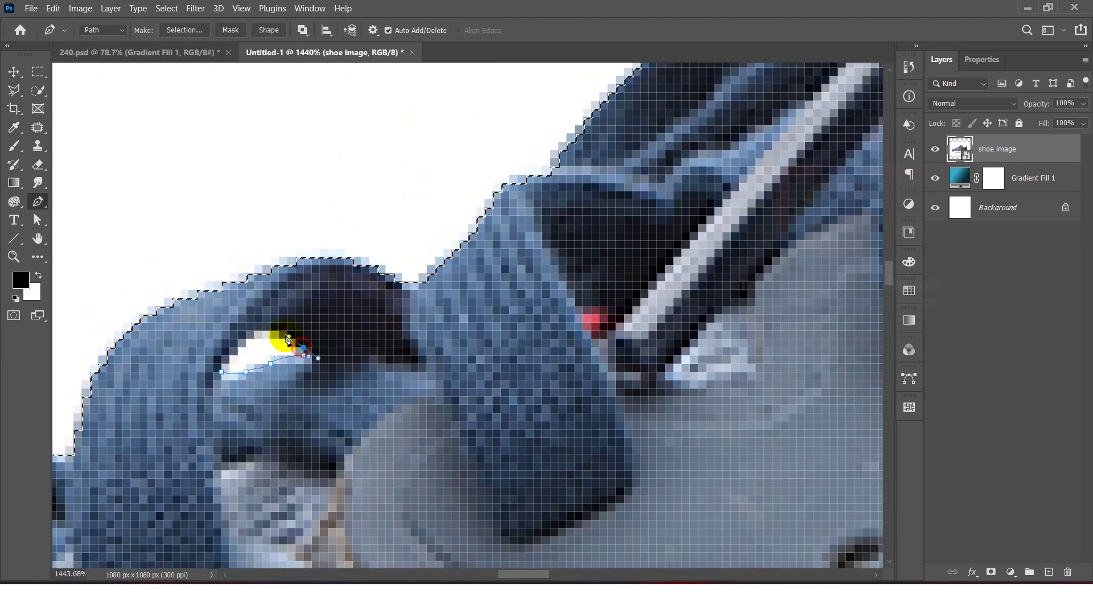
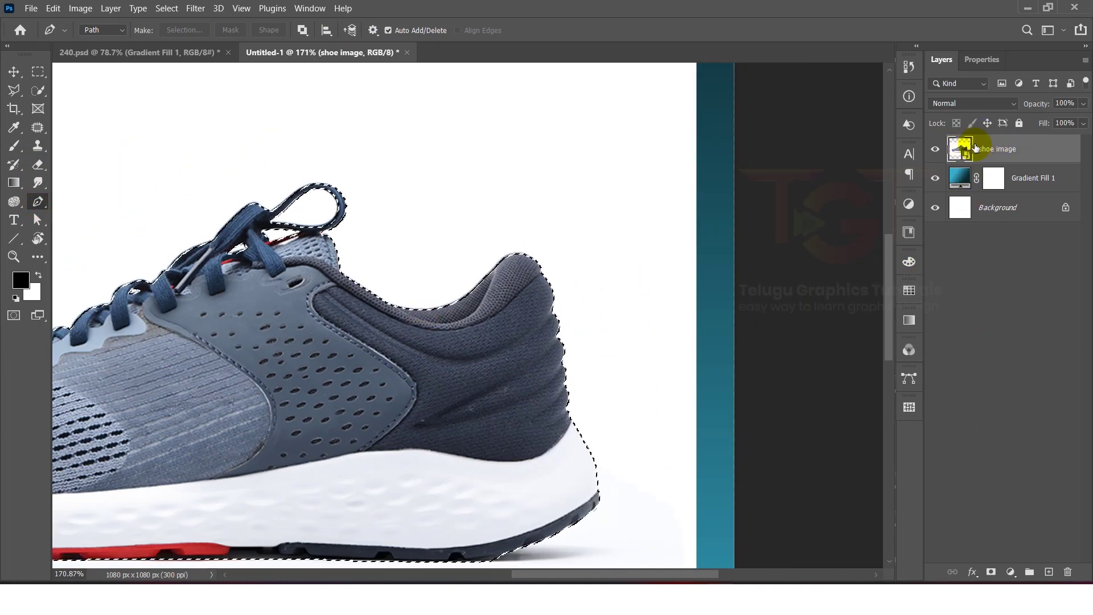
- Add a layer mask to the shoe image layer from the selection, hiding the white backdrop
left_click(988, 572)
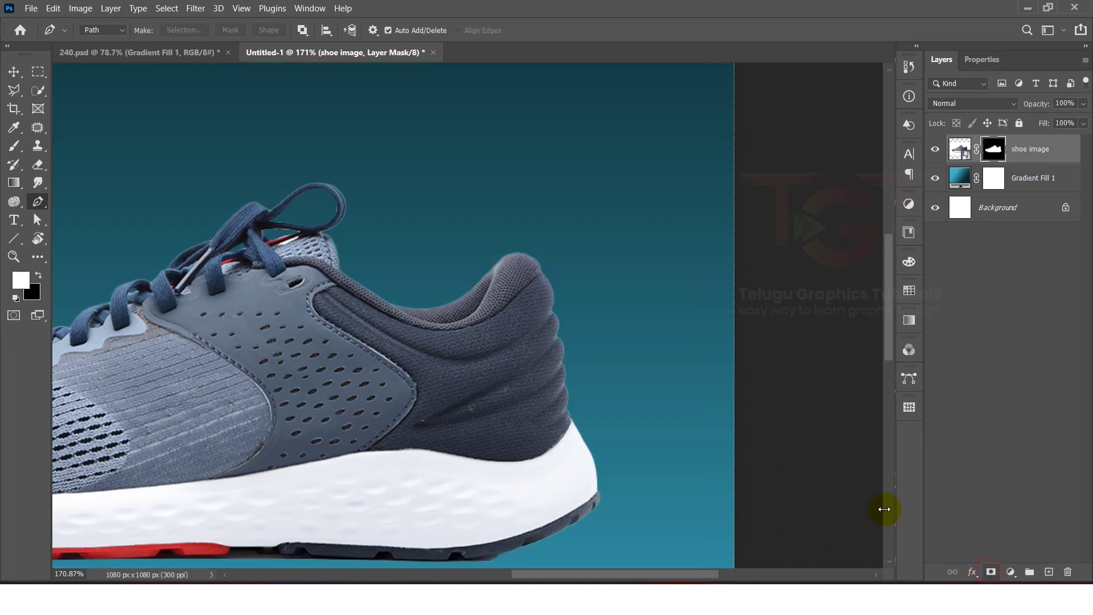
scroll(641, 363, "down", 5)
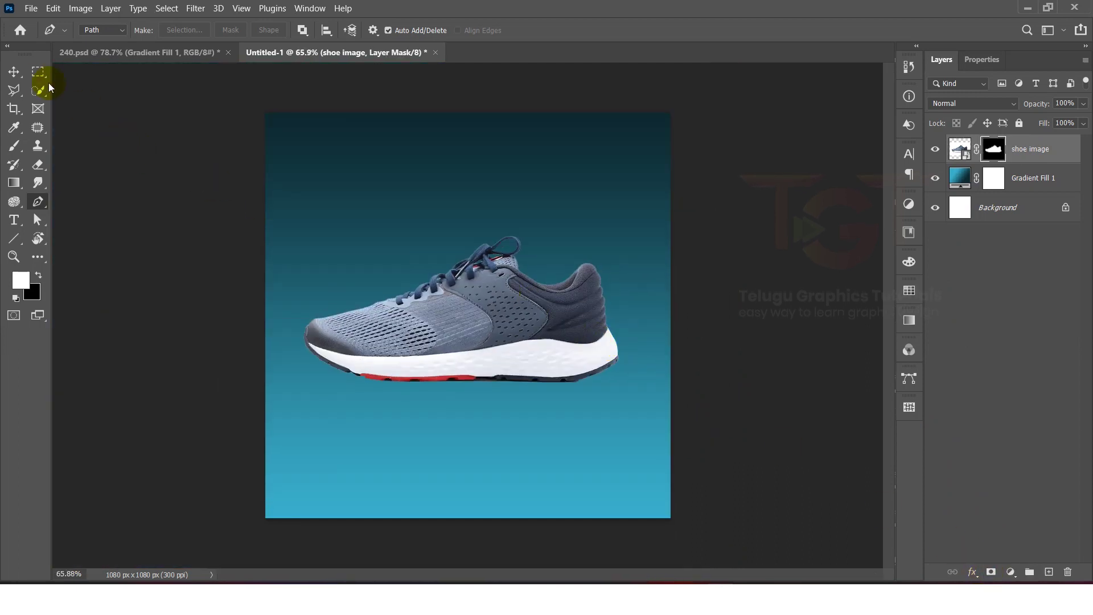
left_click(13, 72)
scroll(464, 332, "down", 2)
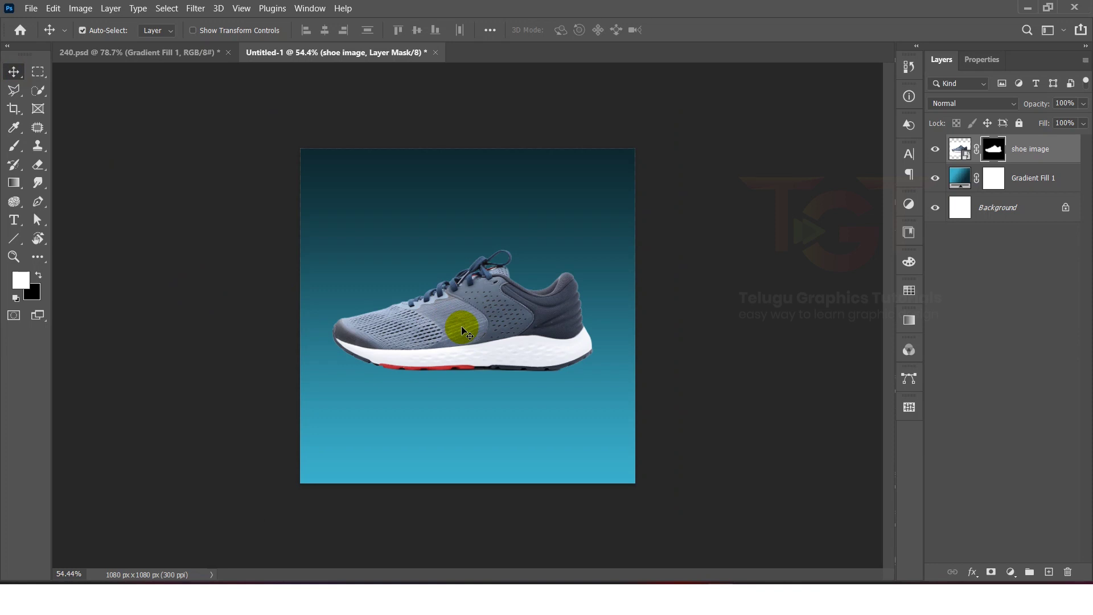
- Add a new layer directly above Gradient Fill 1 and set up a flattened black Soft Round brush at 800 px
left_click(1052, 188)
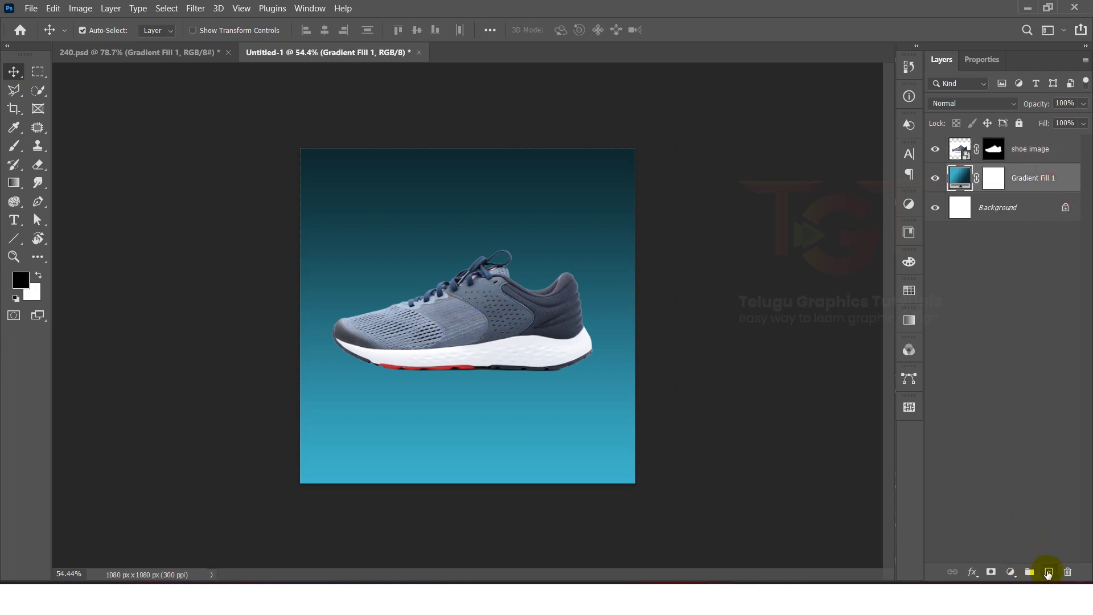
left_click(1047, 572)
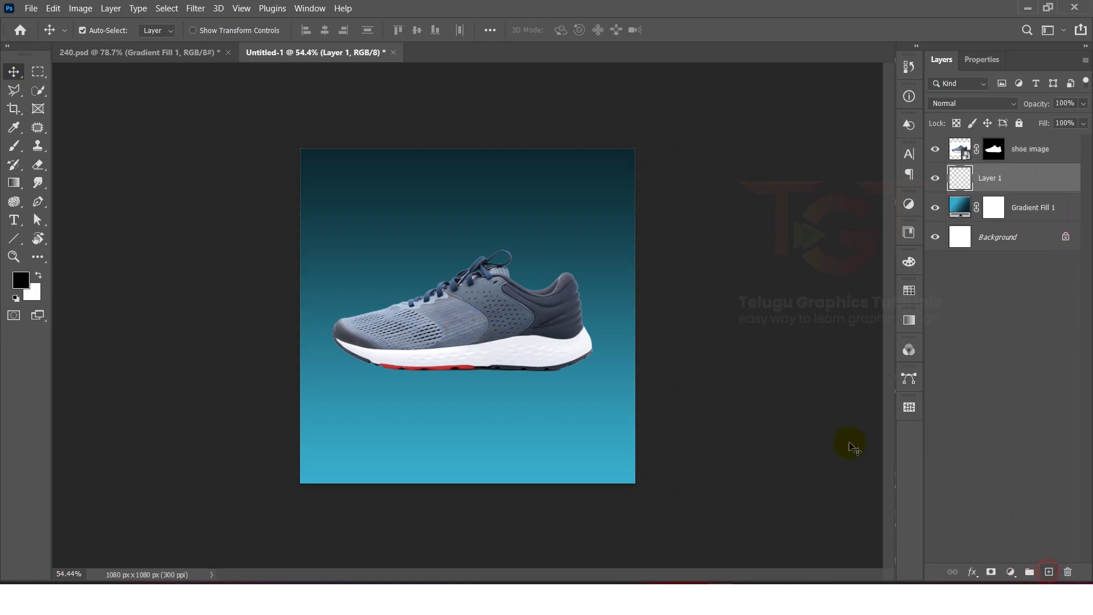
left_click(14, 147)
left_click(89, 29)
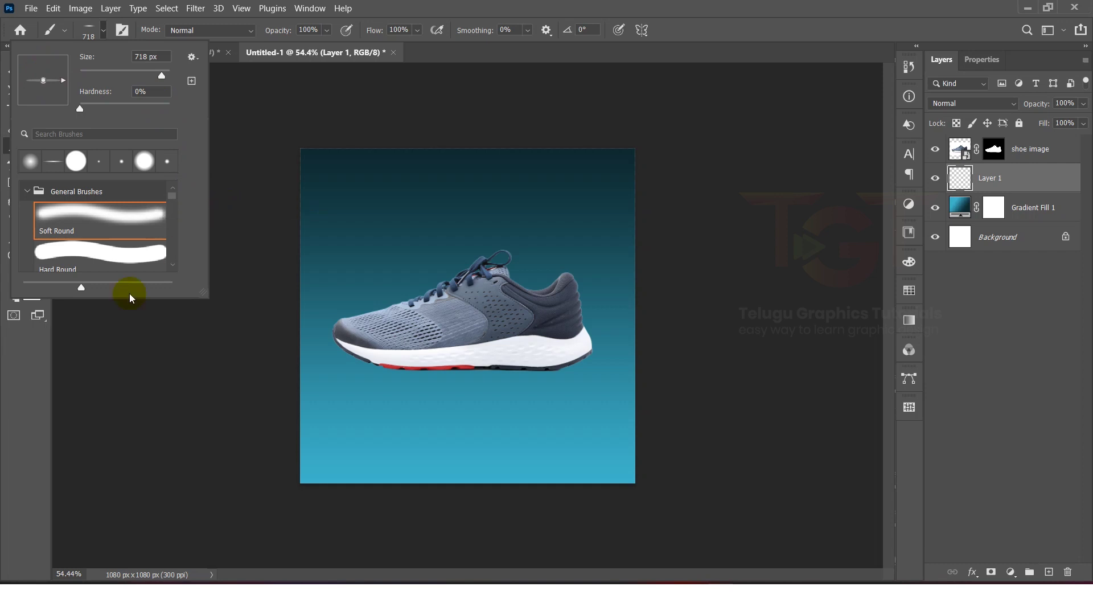
left_click(19, 357)
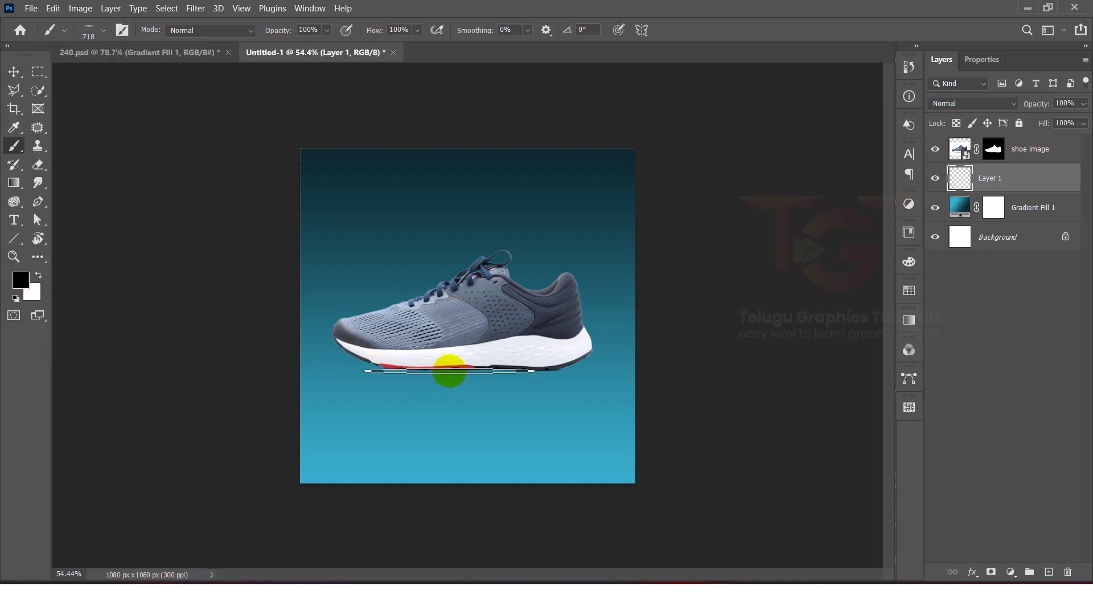
key("]")
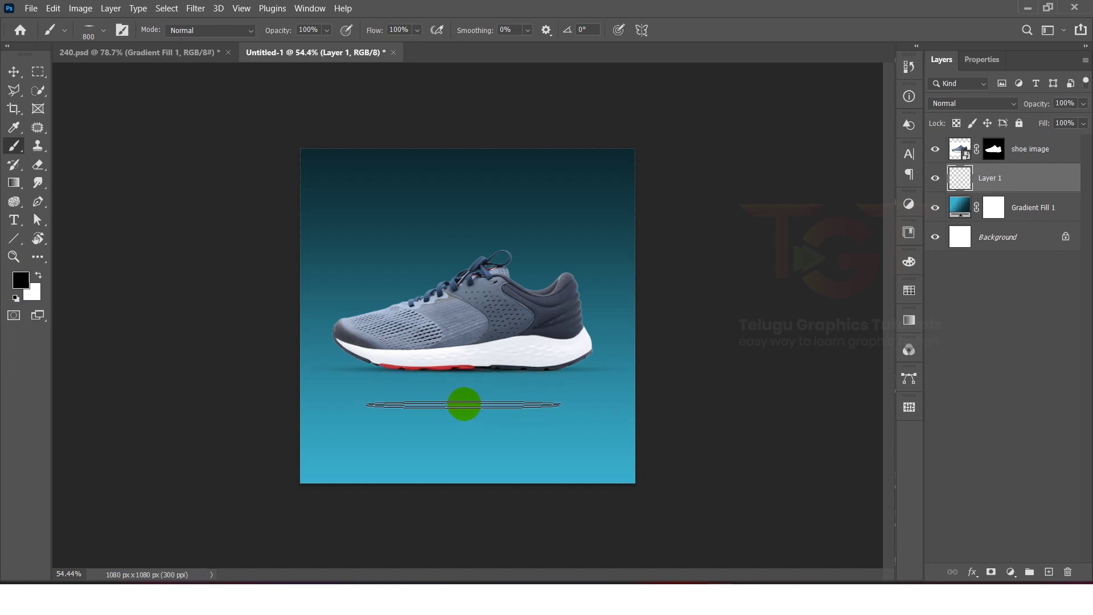
- Paint a thin, soft black contact shadow along the underside of the shoe's sole
scroll(466, 370, "up", 1)
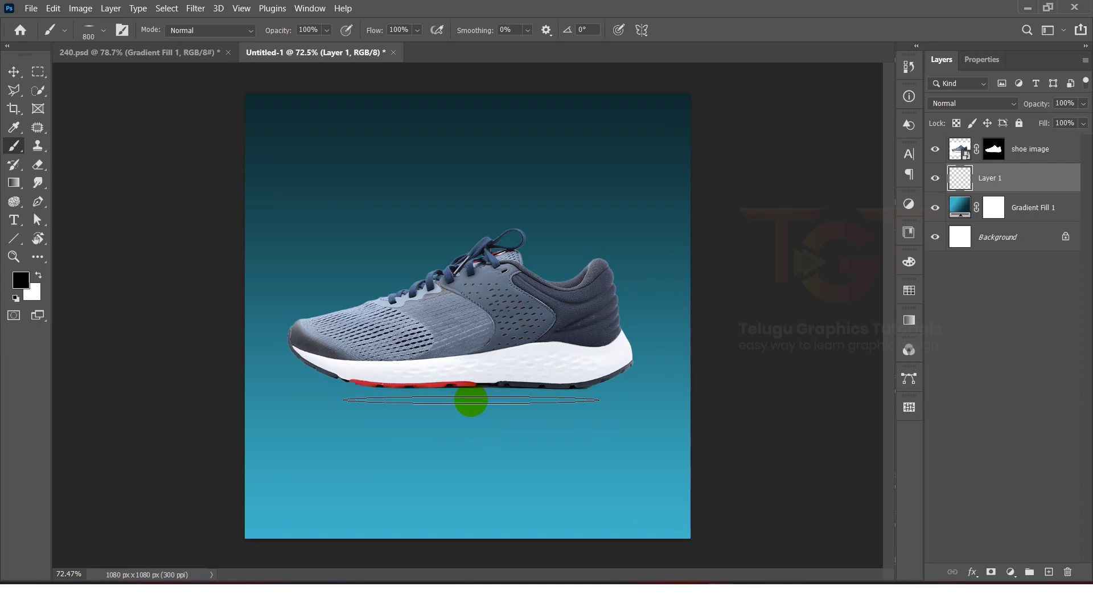
left_click(466, 387)
left_click(463, 389)
scroll(462, 405, "down", 3)
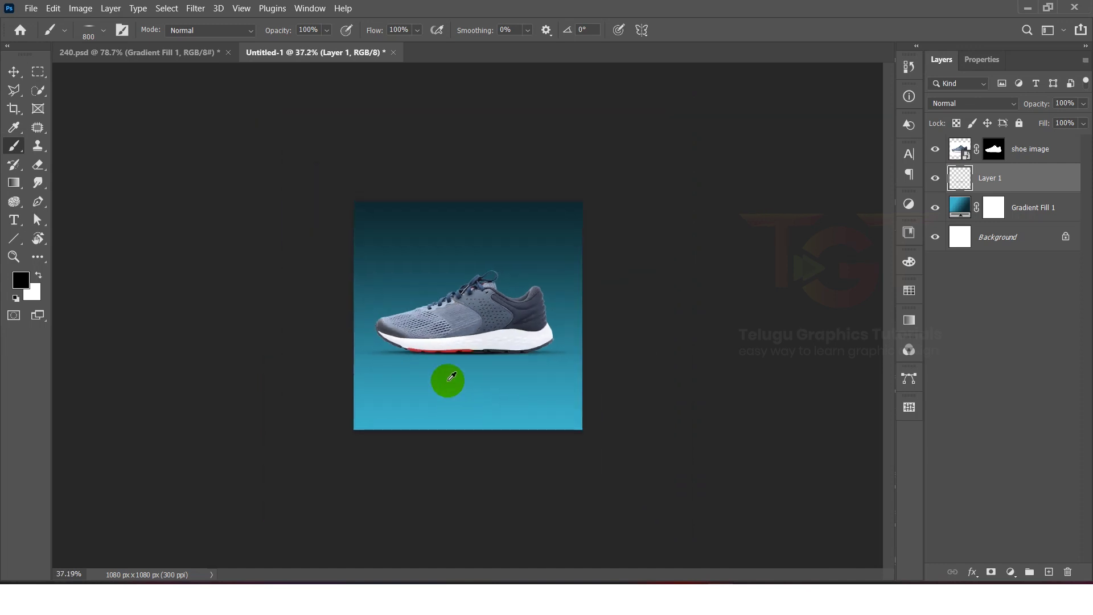
scroll(446, 379, "up", 2)
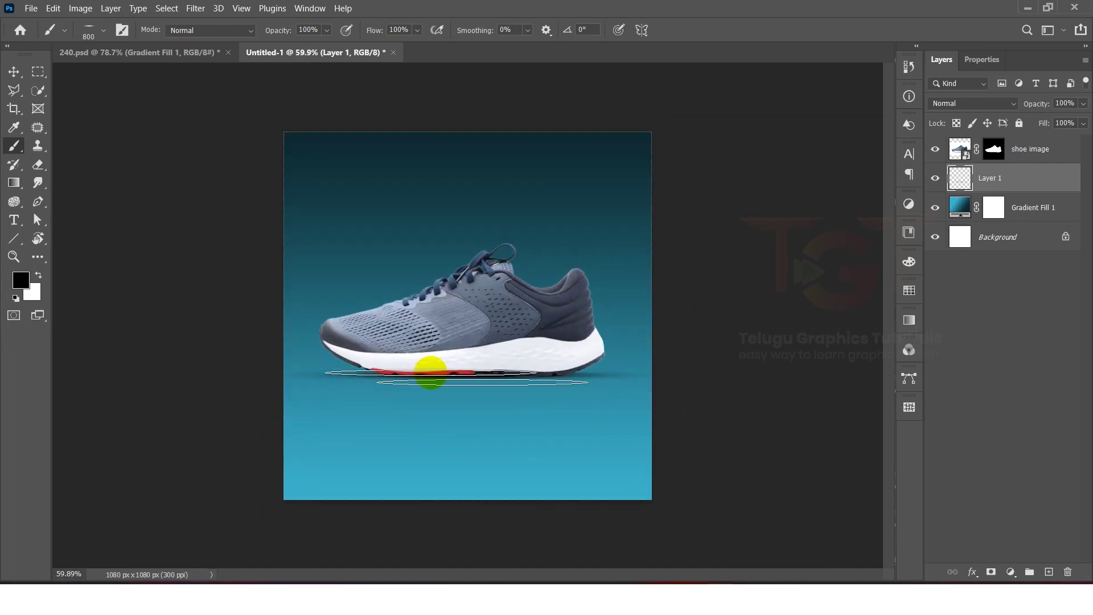
left_click_drag(371, 366, 394, 370)
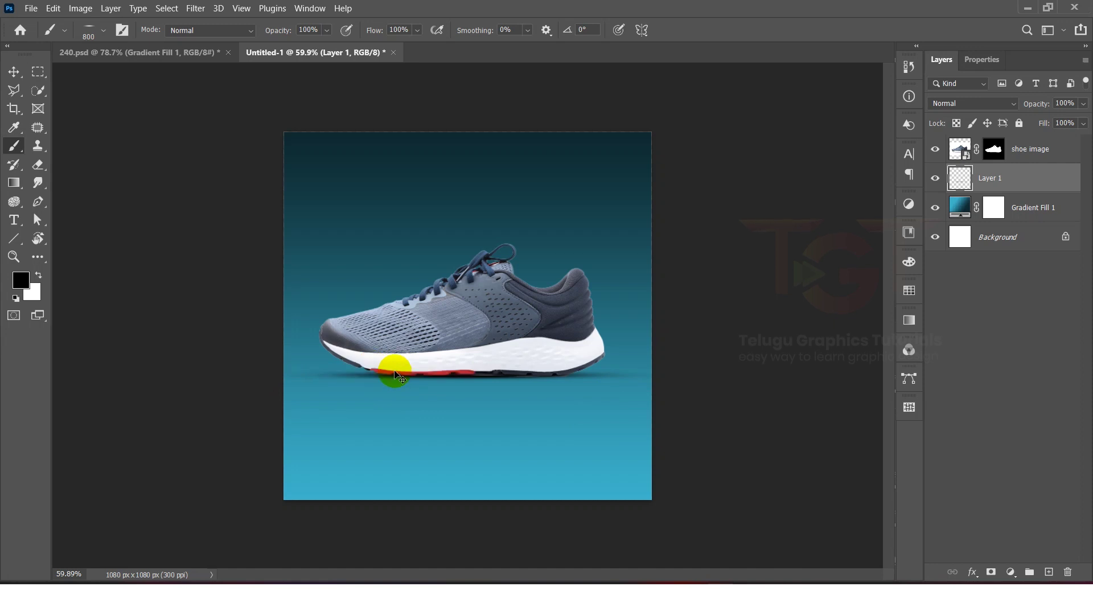
- Scale the shadow on Layer 1 to 96.39% with Free Transform, pulling in its end at the toe side
key("ctrl+t")
scroll(336, 380, "up", 2)
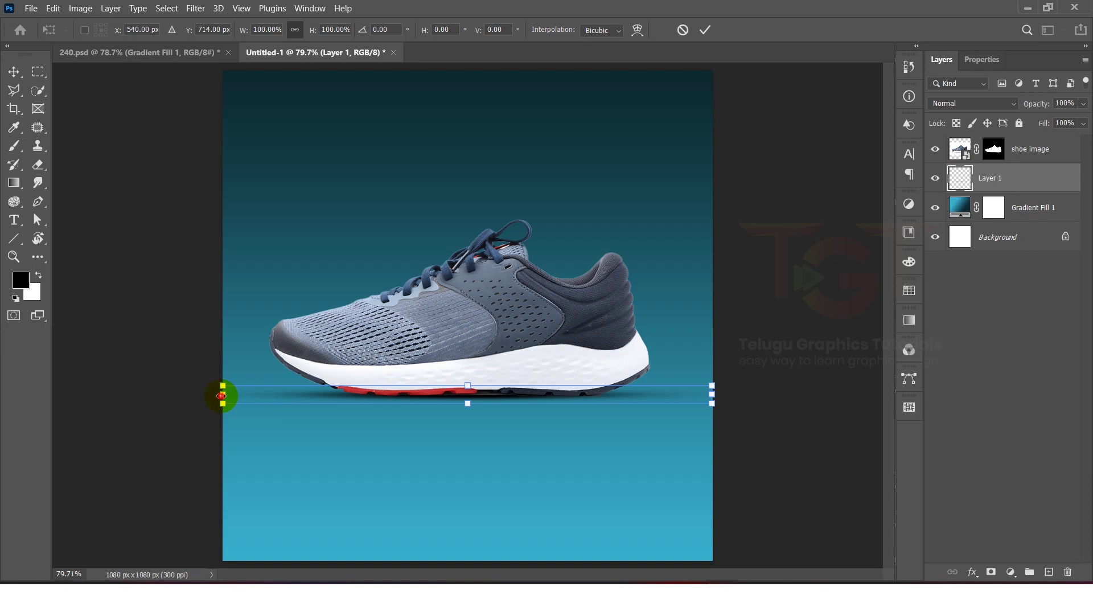
left_click_drag(225, 394, 239, 395)
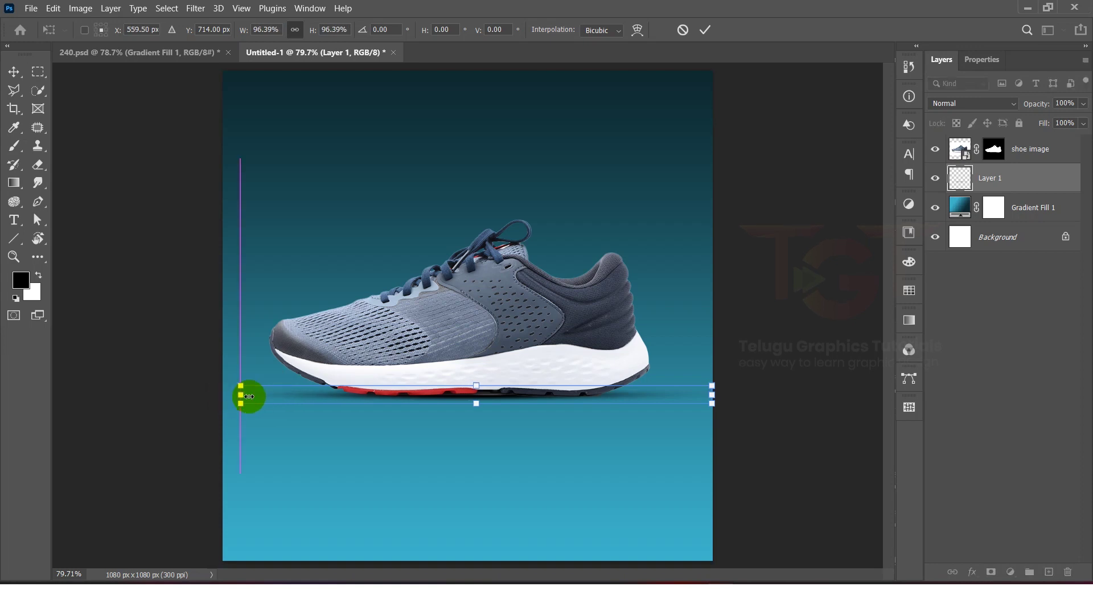
left_click_drag(720, 393, 712, 392)
scroll(618, 380, "down", 2)
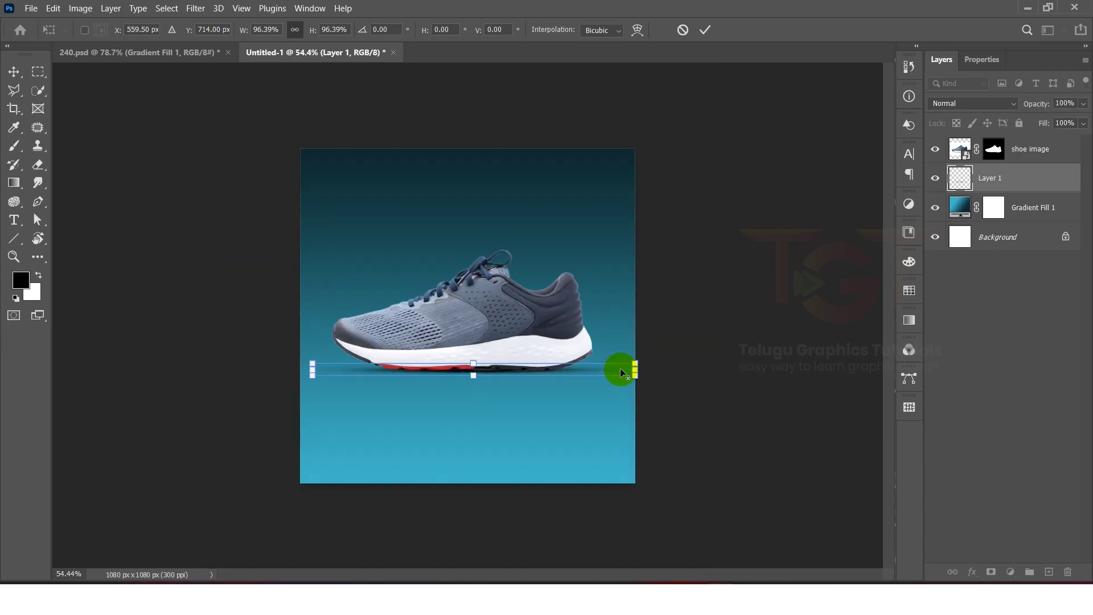
left_click(705, 29)
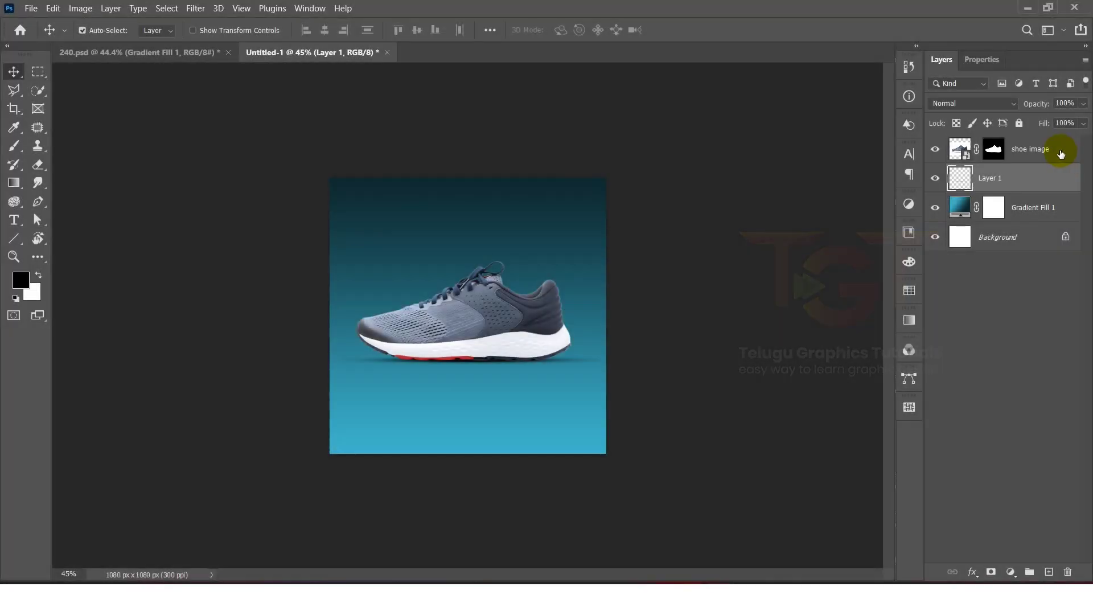
- Link the shoe image layer with the shadow layer and try moving them together
left_click(1051, 150)
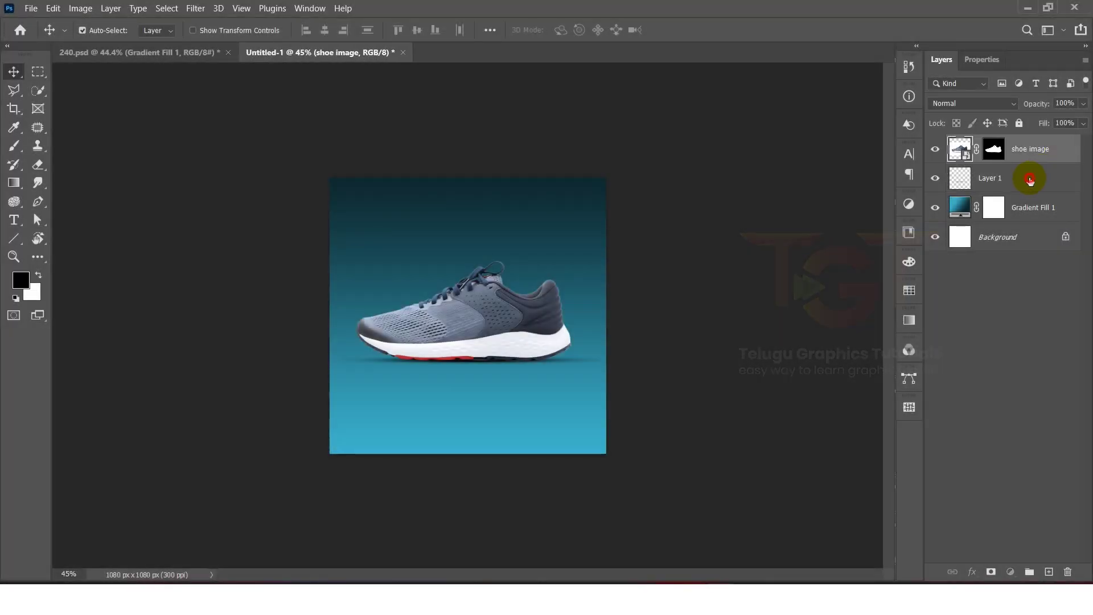
left_click(1030, 180, "shift")
right_click(1030, 179)
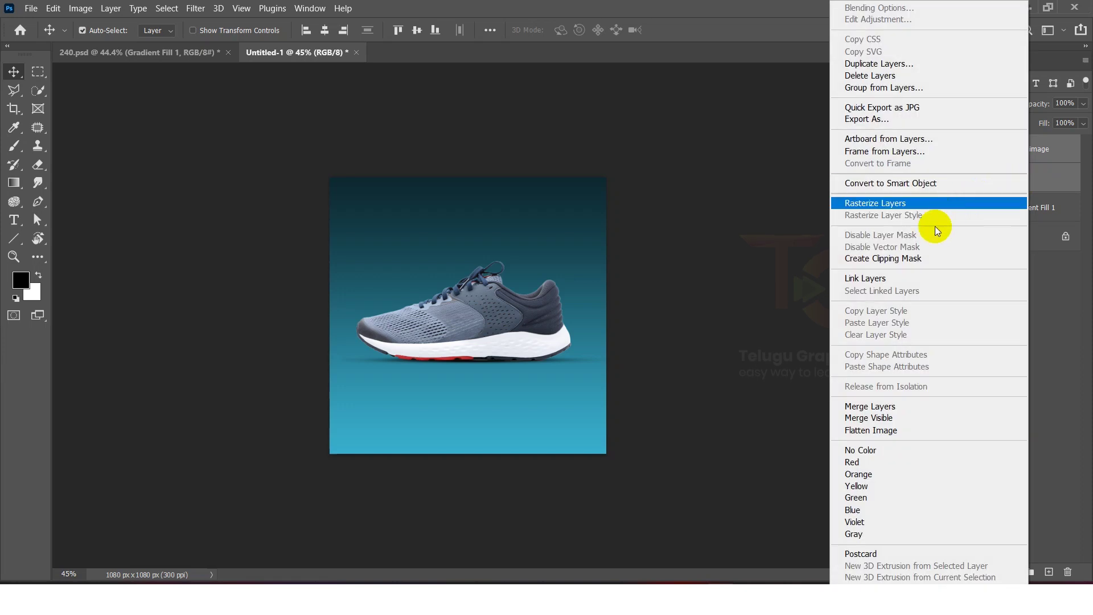
left_click(934, 279)
left_click_drag(512, 343, 493, 329)
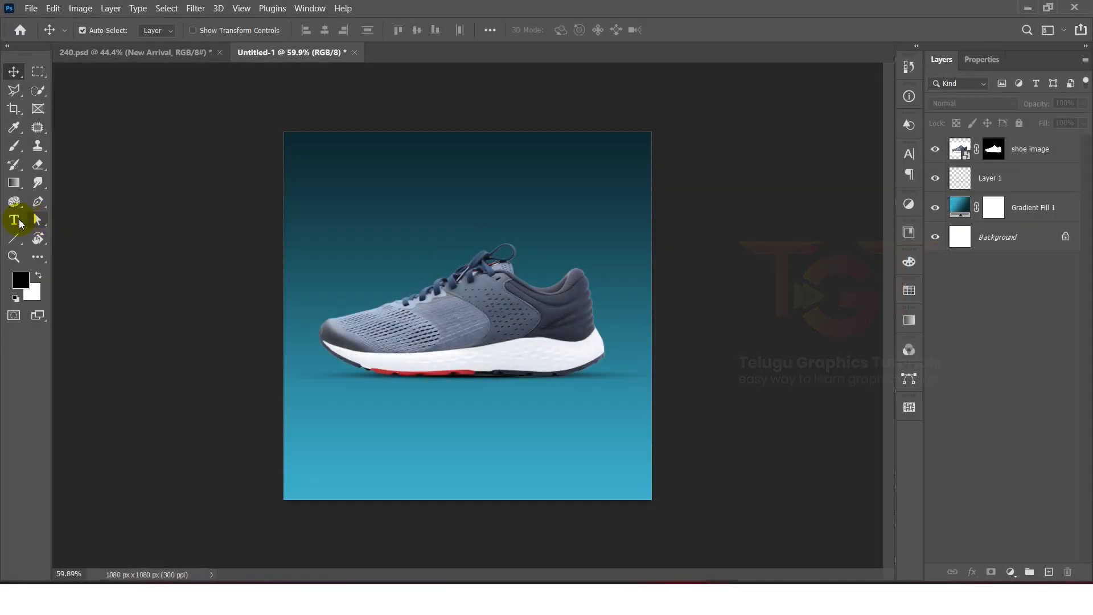
- Add the white text "New arrival" above the shoe at 22.31 pt
left_click(14, 220)
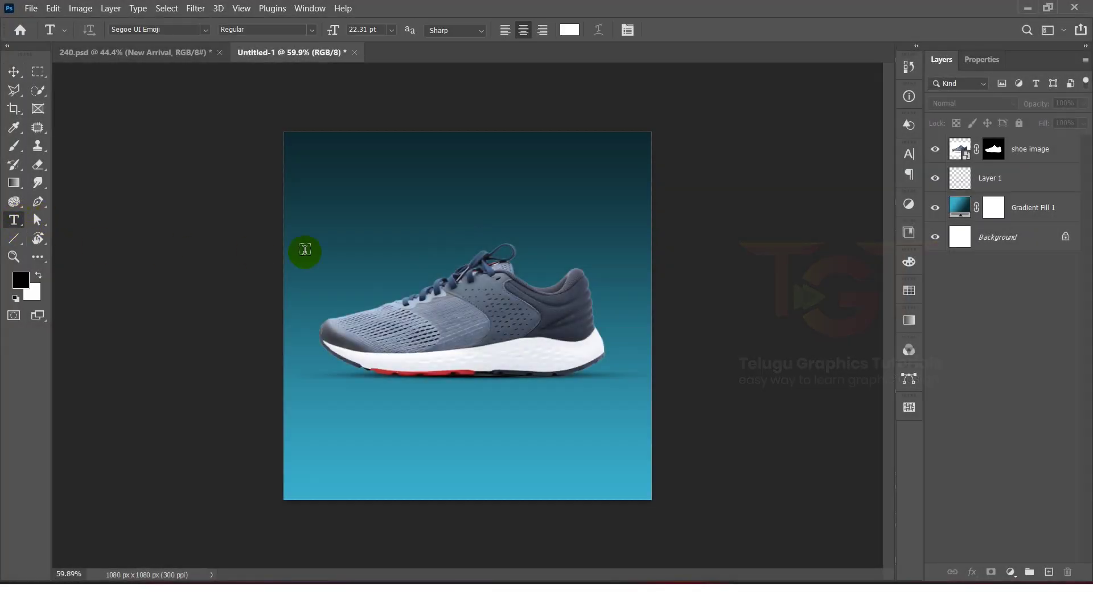
left_click(441, 213)
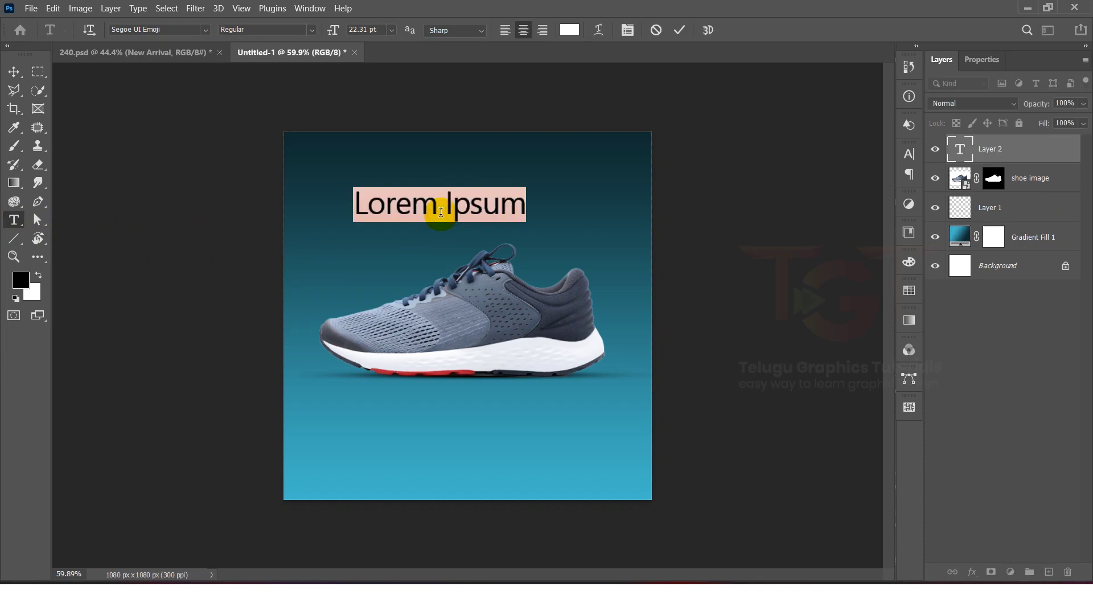
type("New arrival")
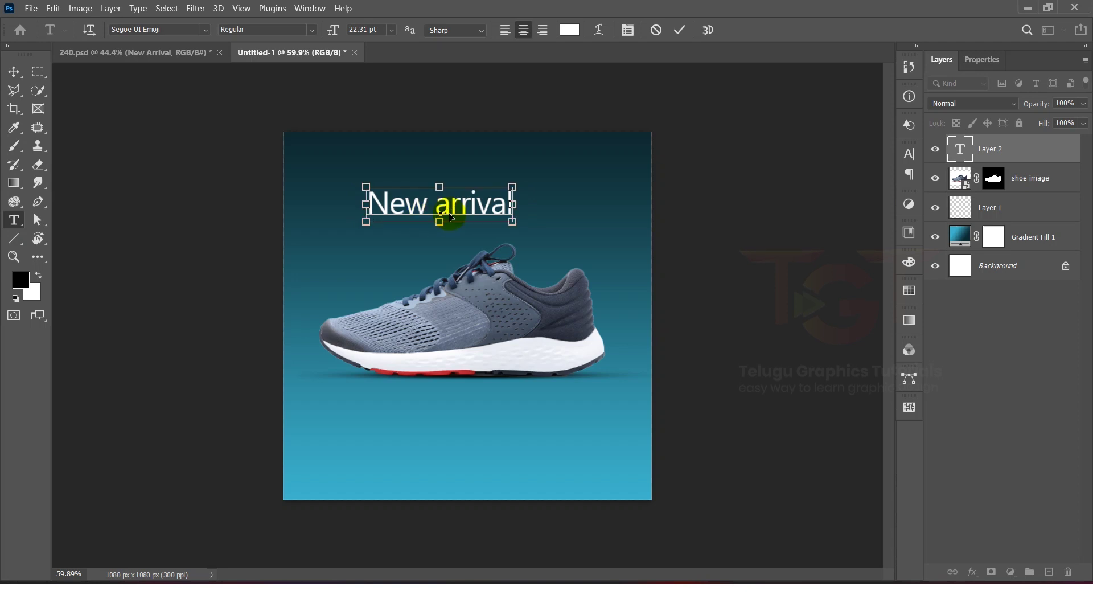
- Set the font of the "New arrival" text to Eras Demi ITC and commit the text
triple_click(440, 213)
left_click(190, 31)
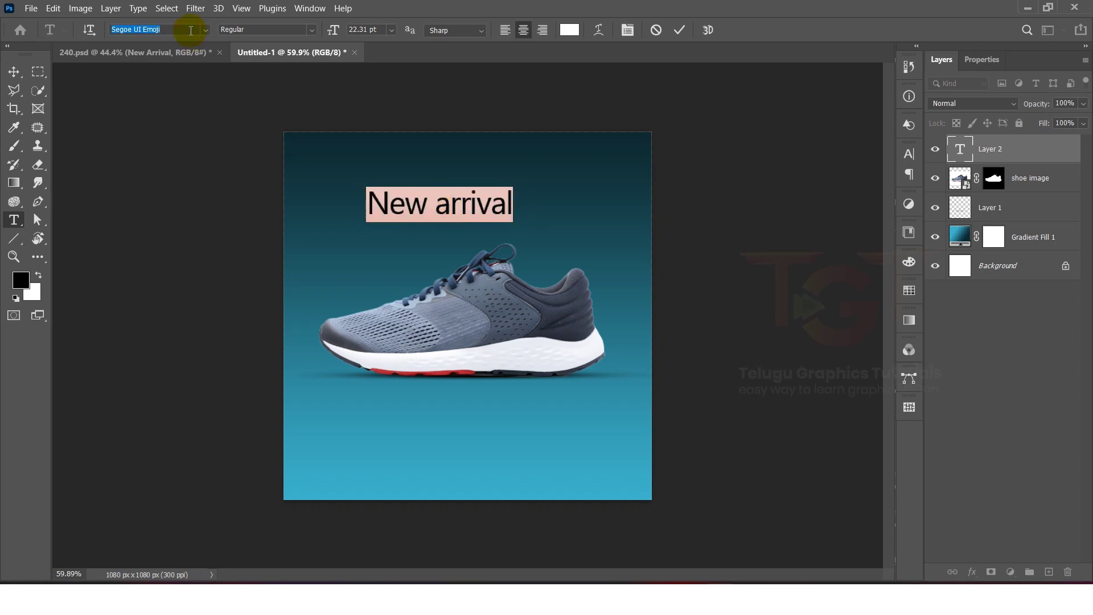
type("Eras Demi ITC")
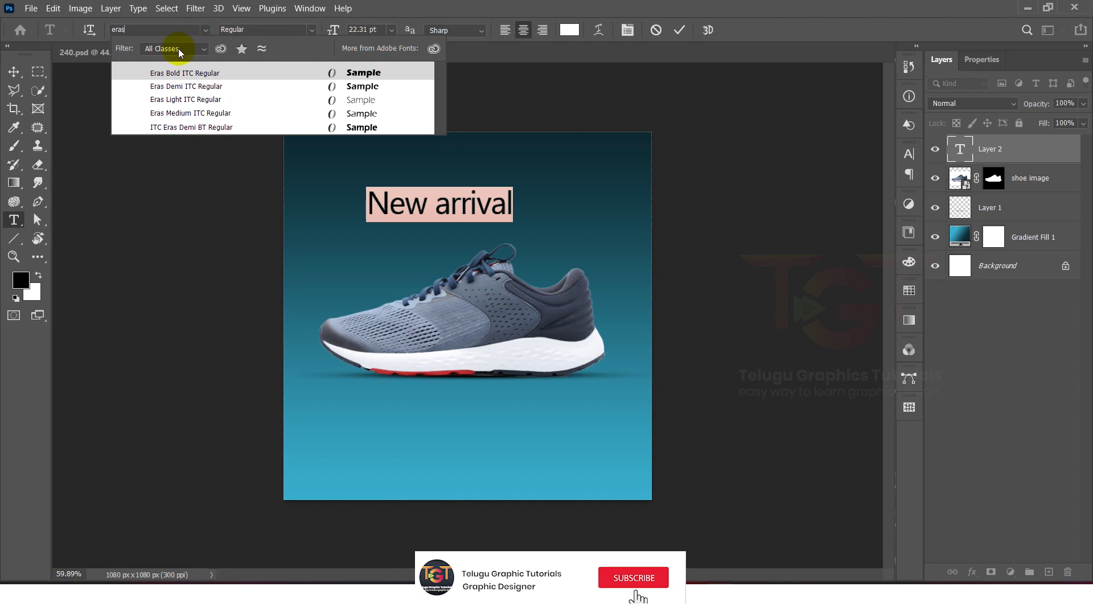
left_click(208, 88)
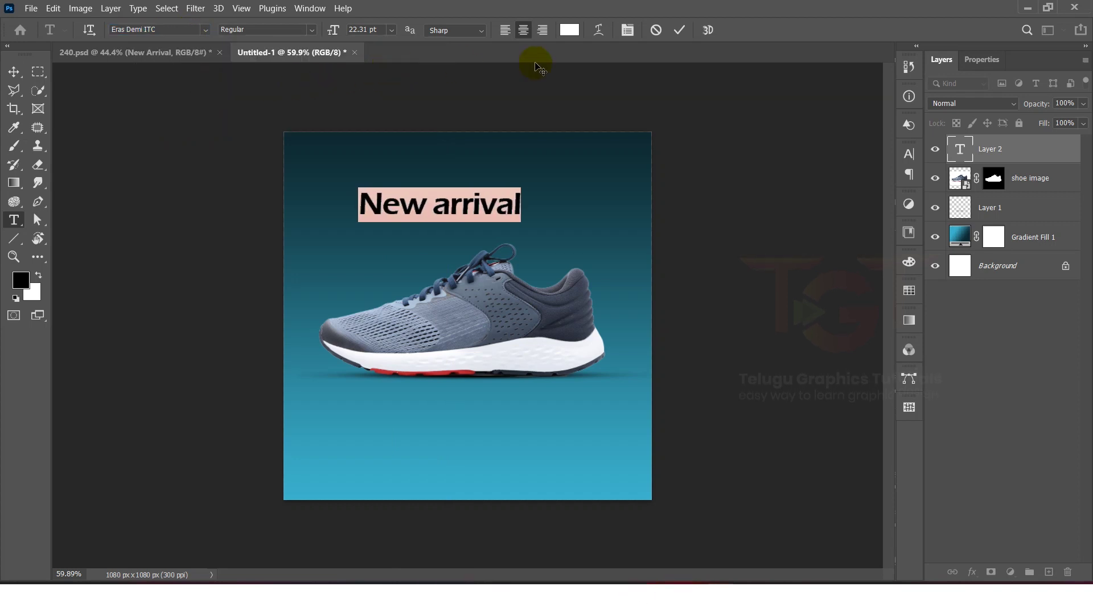
left_click(679, 29)
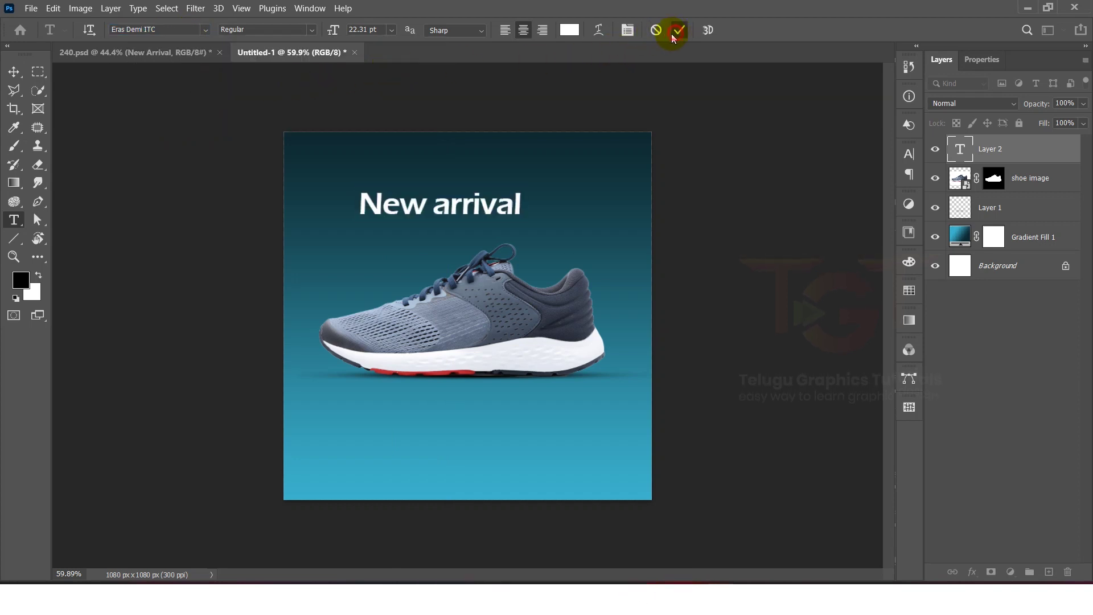
- Center the "New arrival" text above the shoe and place a duplicate of it directly below
left_click(15, 74)
left_click_drag(455, 205, 477, 200)
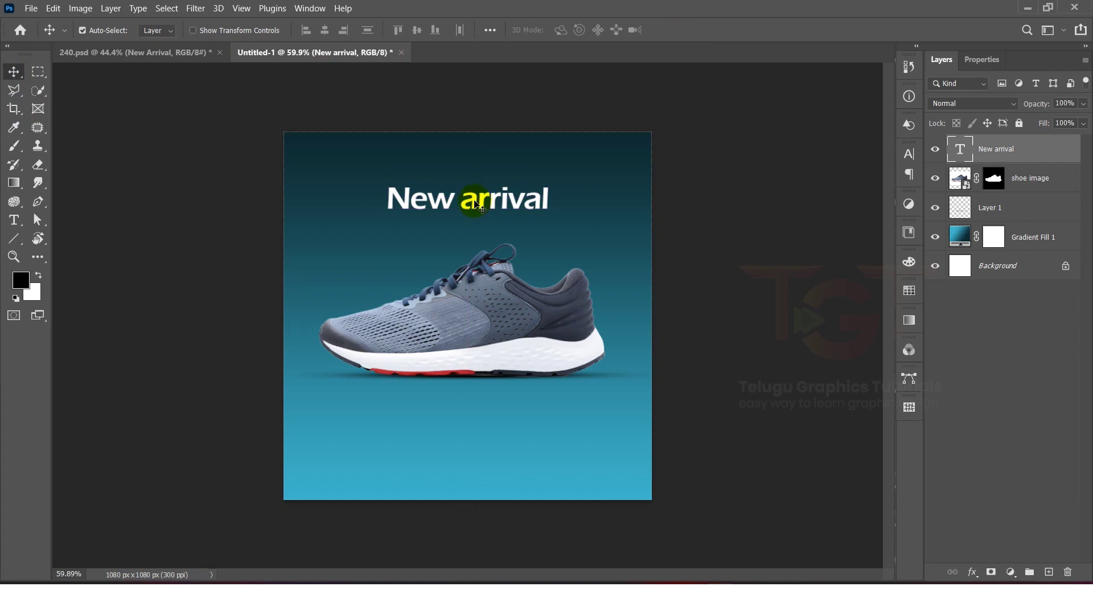
left_click_drag(476, 203, 476, 244)
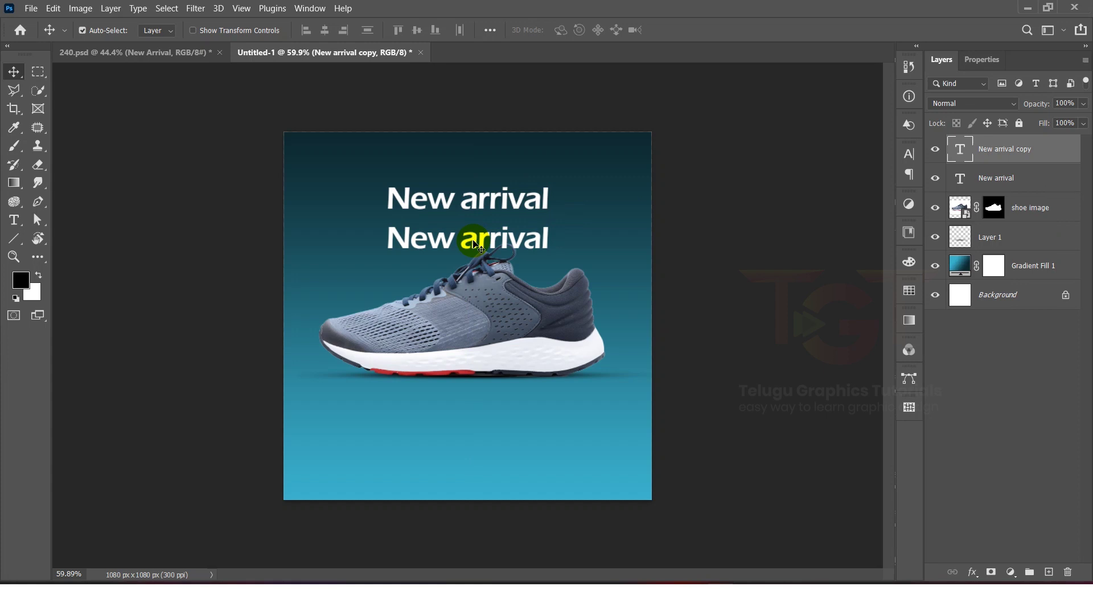
- Replace the duplicated text with "Running" and set its font to Bebas Neue Regular in the bolder variant
double_click(473, 239)
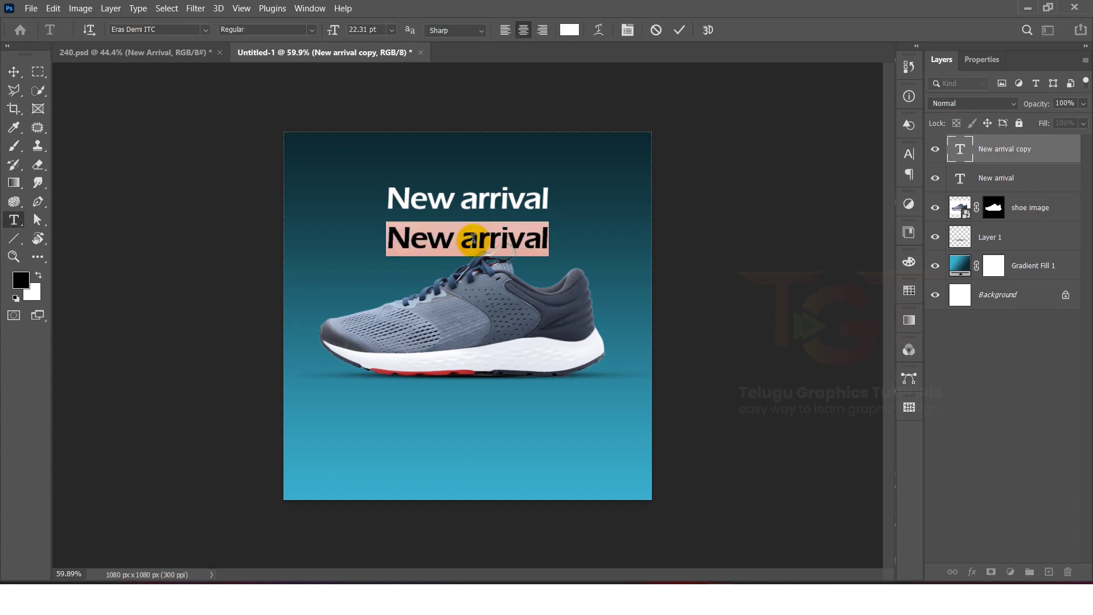
type("Running")
left_click(679, 30)
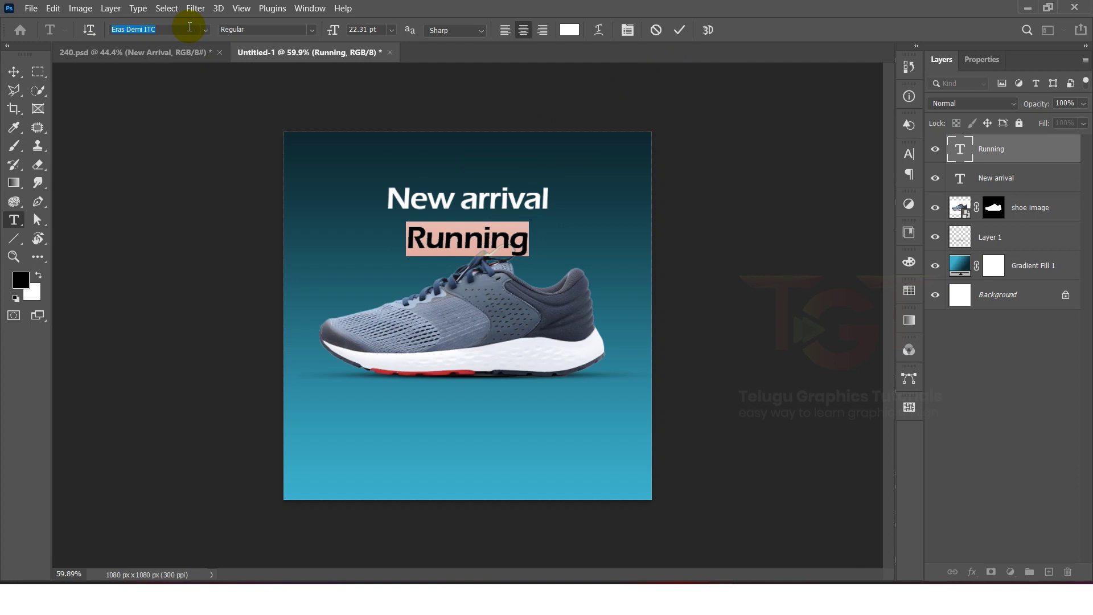
type("Bebas Neue")
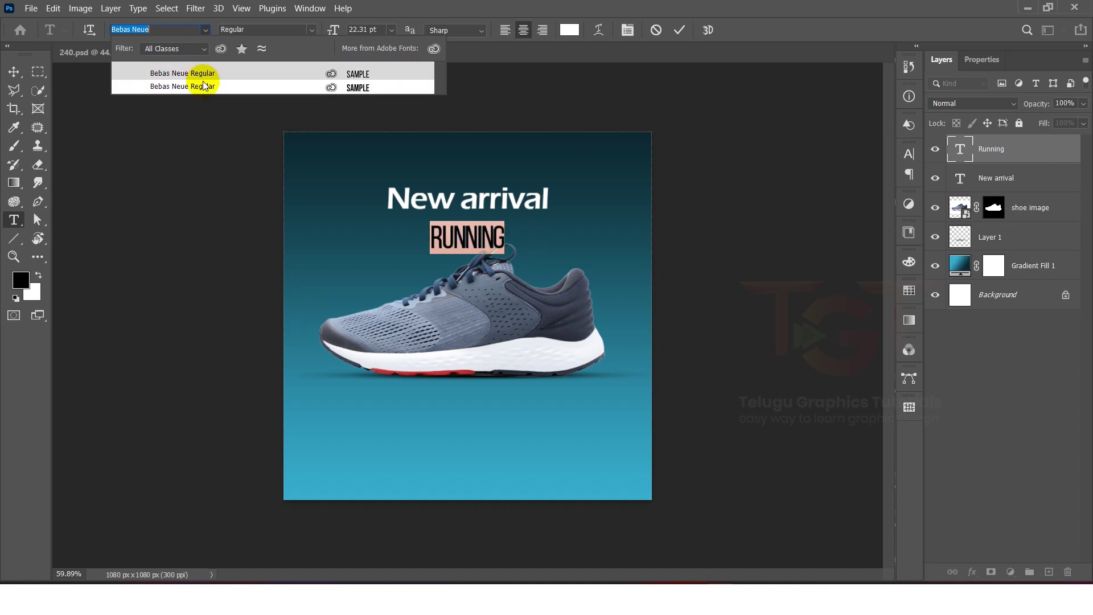
left_click(203, 88)
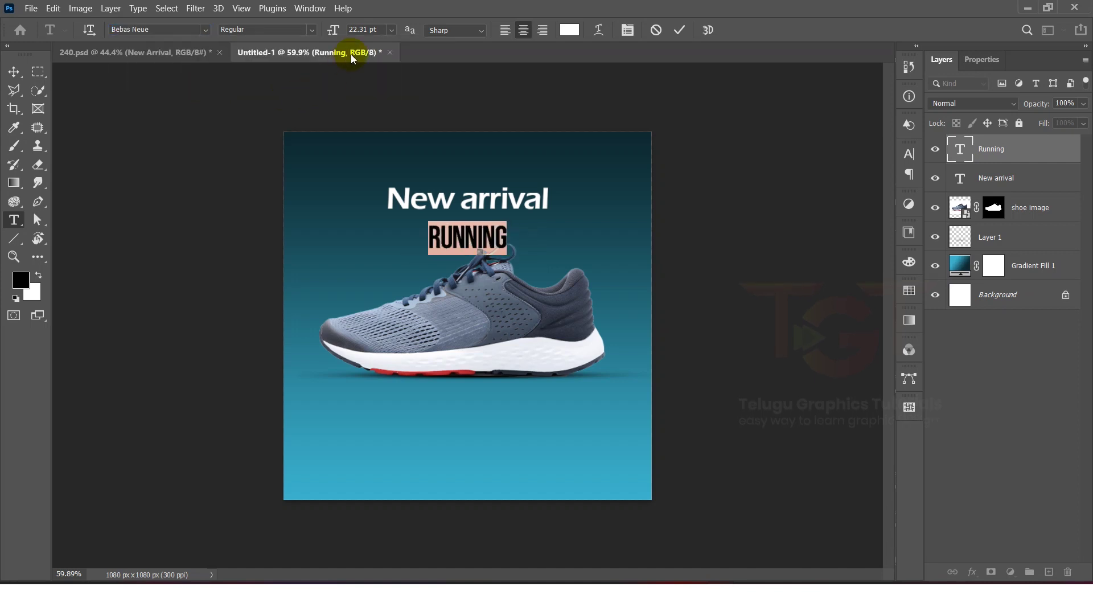
- Enlarge the "Running" text to 72 pt, position it over the shoe and stack its layer beneath the shoe image layer
type("72")
key("Return")
key("ctrl+Return")
key("v")
left_click_drag(503, 215, 494, 283)
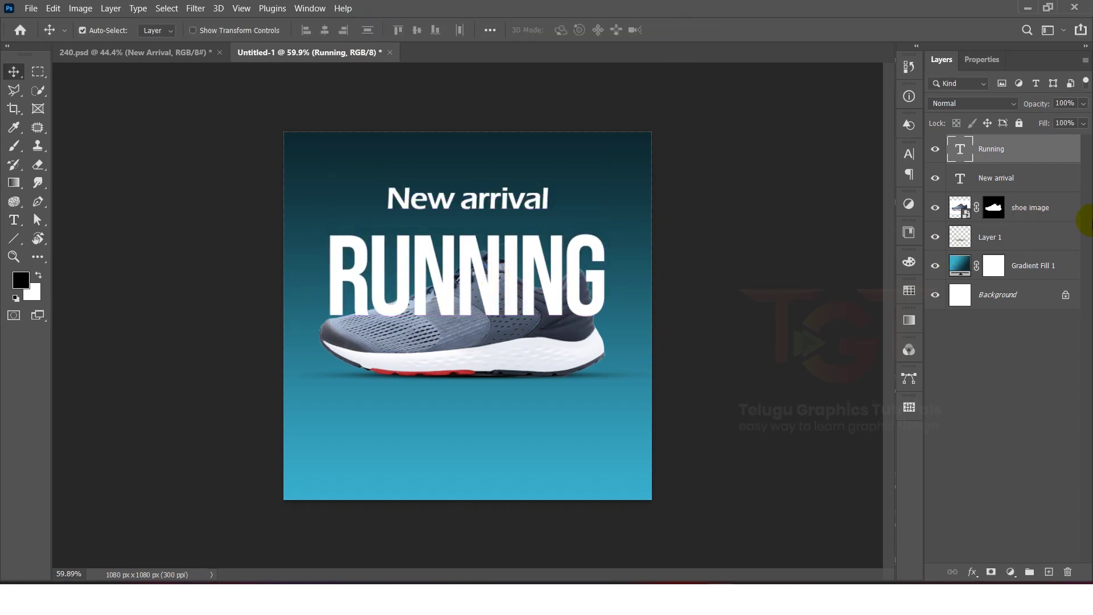
left_click_drag(1013, 150, 1016, 223)
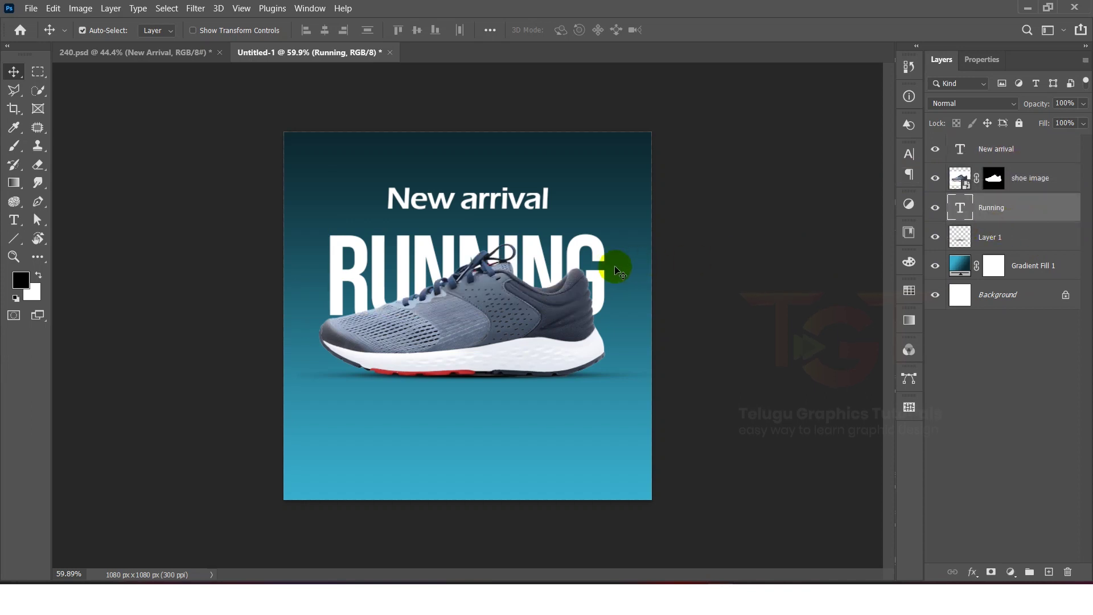
- Shift the shoe and the "New arrival" text slightly down, and scale the linked shoe and shadow down a little
left_click_drag(499, 307, 489, 319)
left_click_drag(496, 196, 496, 207)
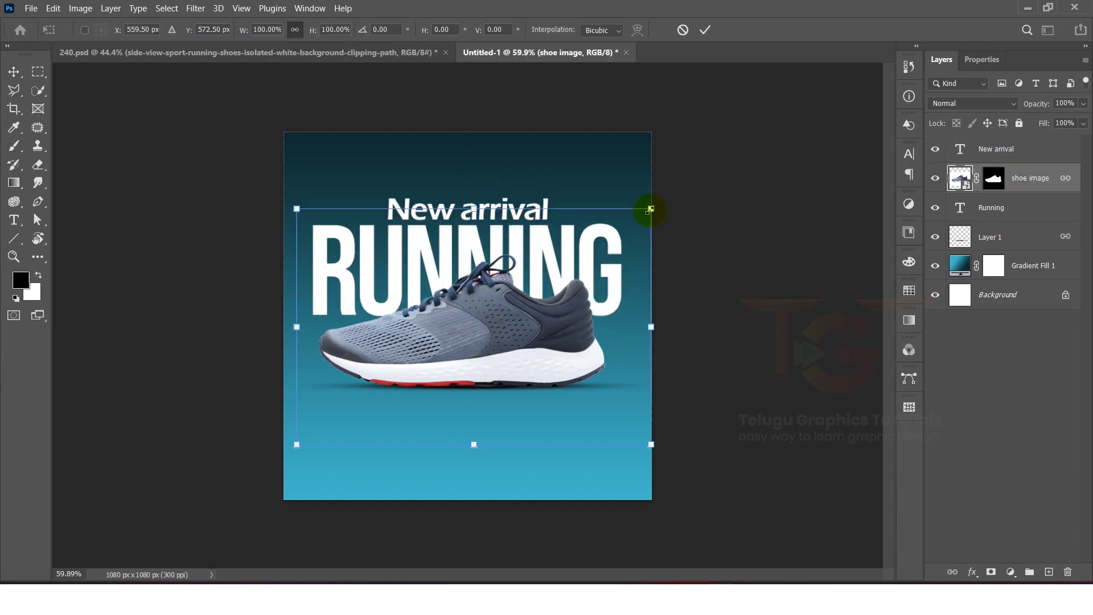
left_click_drag(648, 207, 639, 215)
key("Return")
left_click(528, 237)
scroll(464, 234, "up", 3)
scroll(524, 280, "down", 4)
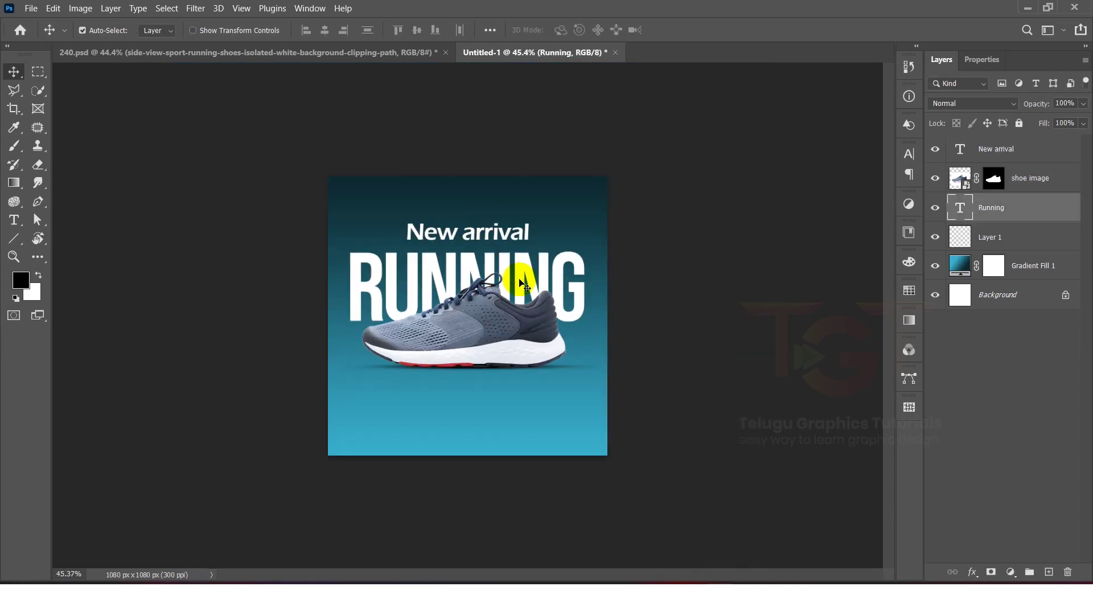
- Draw a white vertical bar about 26 px wide and 1213 px tall across the shoe's heel side and set its blend mode to Overlay
left_click(682, 205)
left_click_drag(14, 238, 59, 236)
left_click_drag(535, 164, 542, 475)
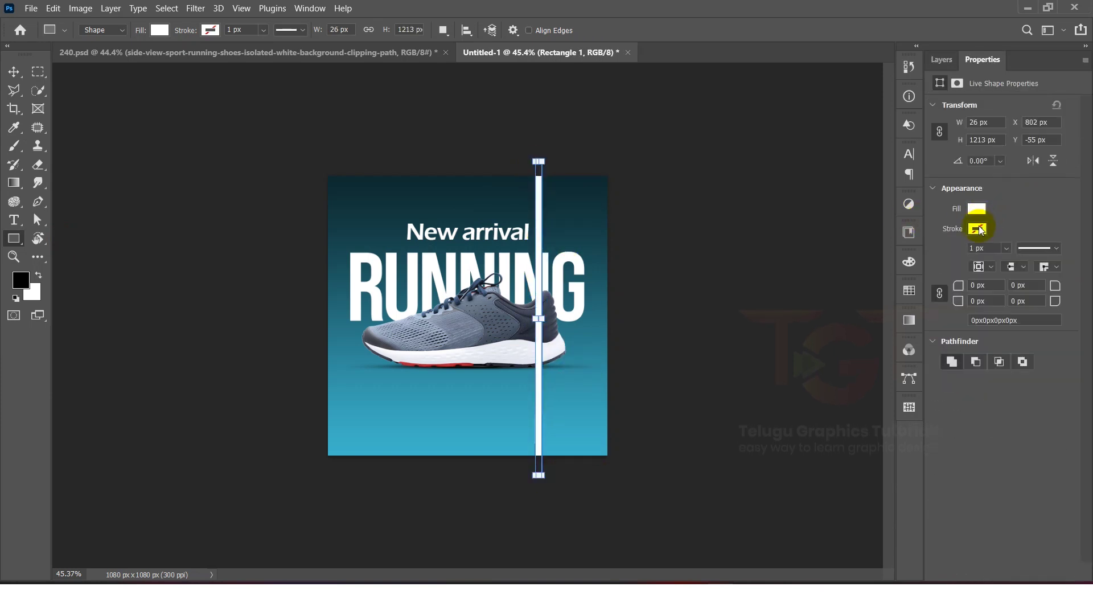
left_click(940, 61)
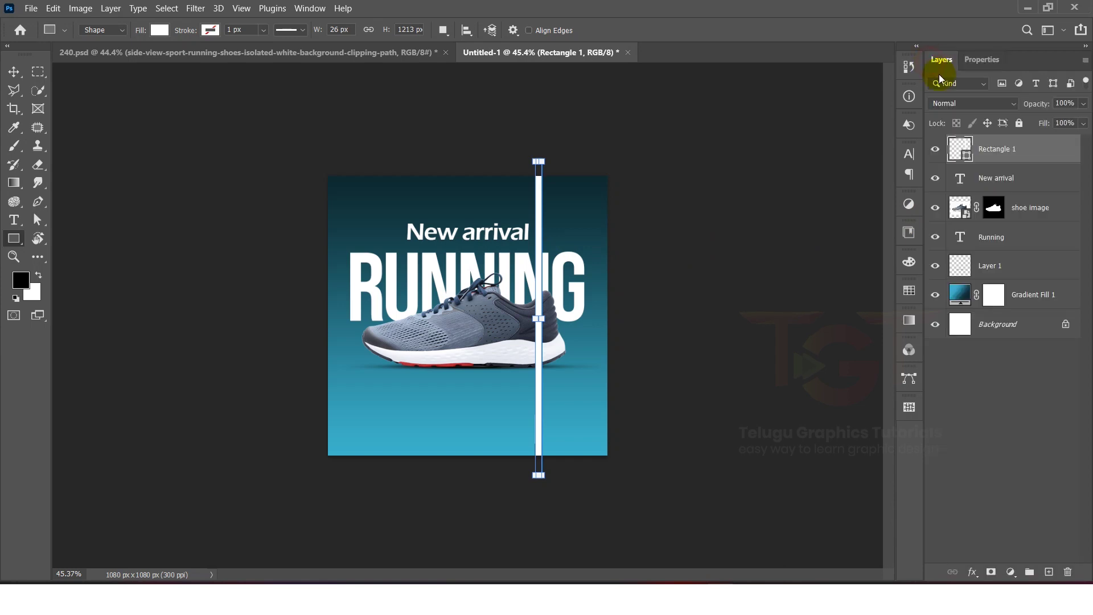
left_click(949, 105)
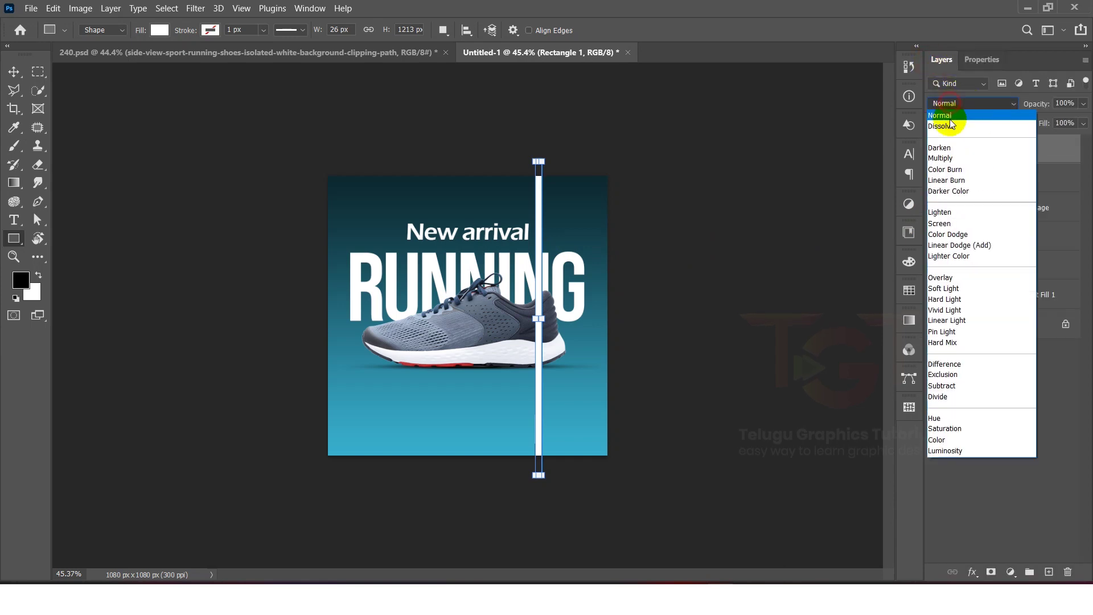
left_click(942, 279)
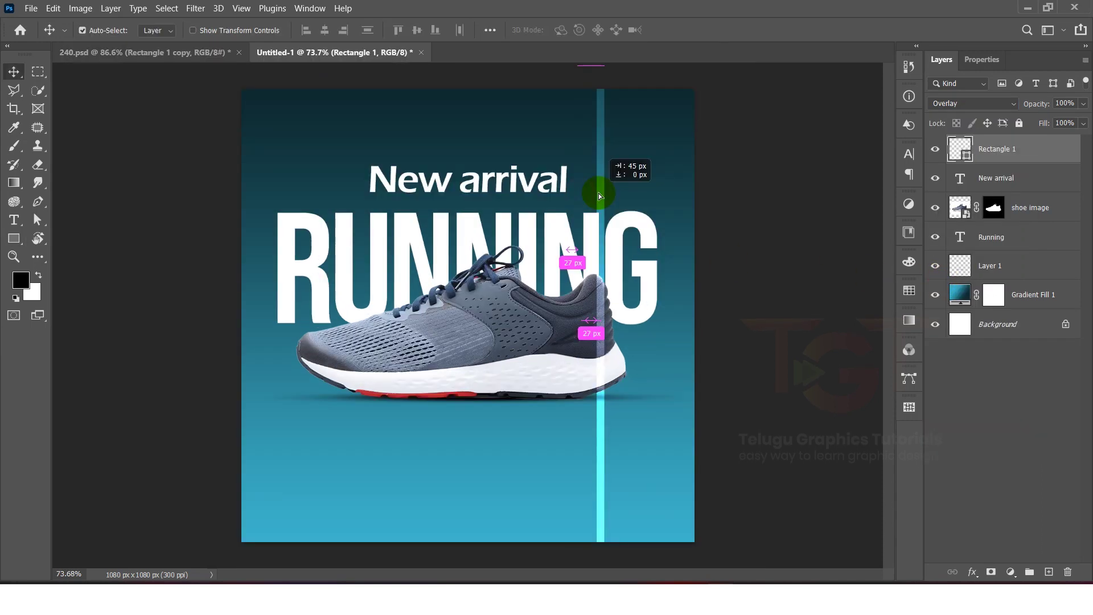
- Shift the Overlay bar toward the "G" of RUNNING and duplicate it twice to form three evenly spaced vertical stripes
left_click_drag(598, 188, 602, 189)
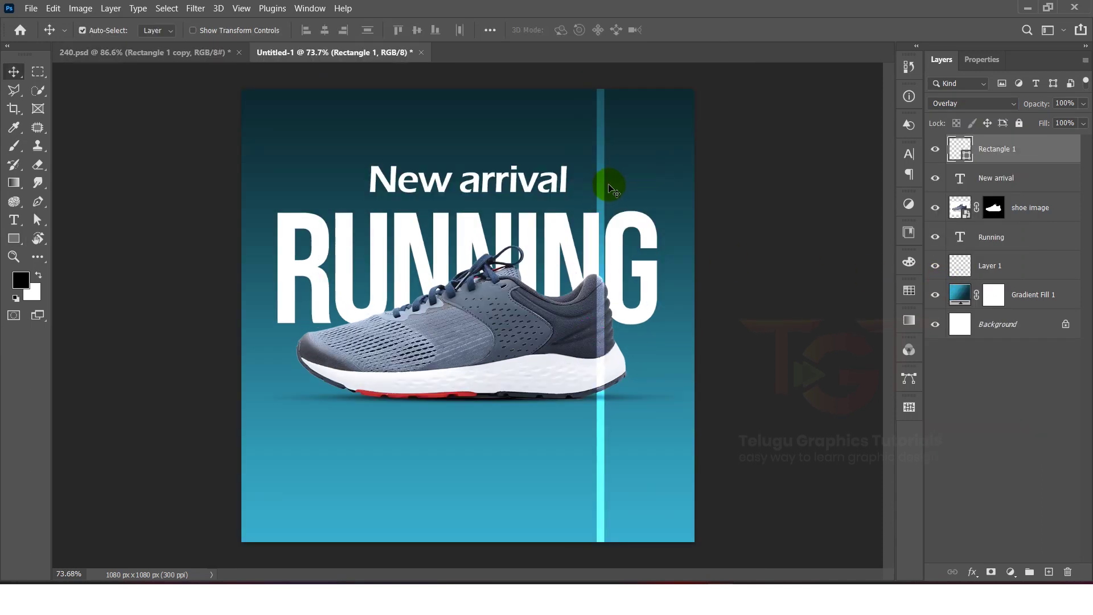
scroll(612, 188, "up", 3)
scroll(620, 188, "up", 3)
left_click_drag(616, 181, 671, 207)
scroll(606, 190, "up", 3)
key("ctrl+j")
key("ctrl+j")
key("ctrl+0")
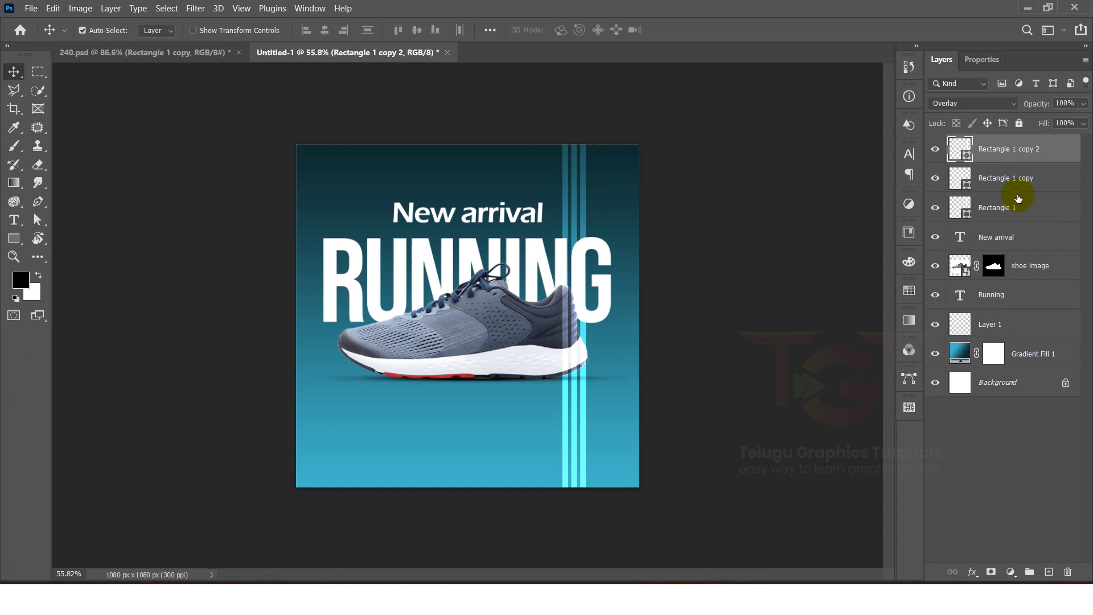
- Link the three rectangle layers and move them below the shadow on Layer 1
left_click(1030, 209, "shift")
right_click(1031, 210)
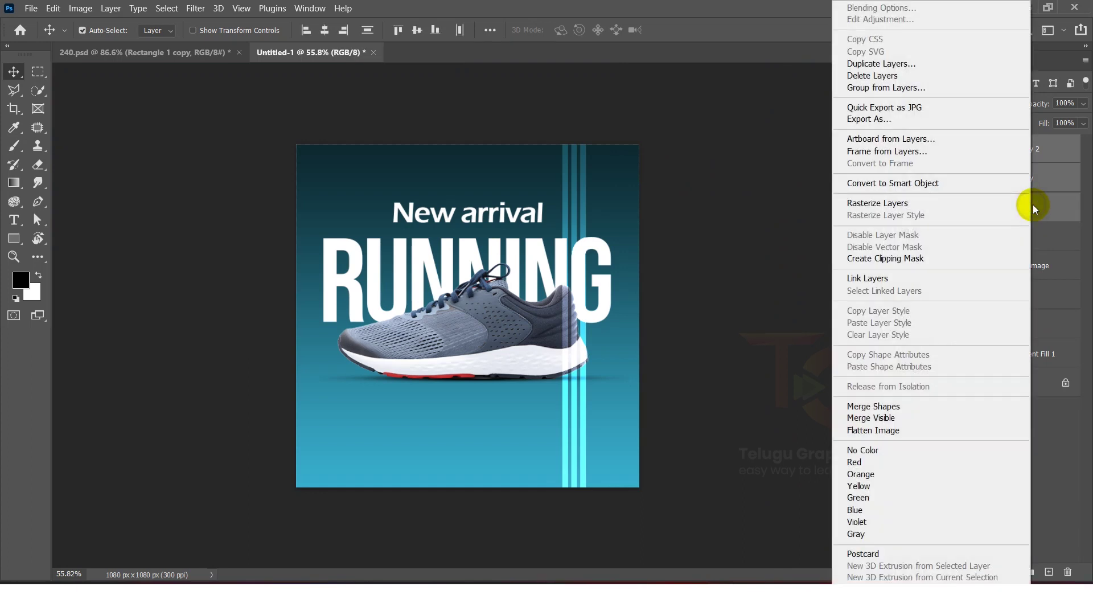
left_click(938, 278)
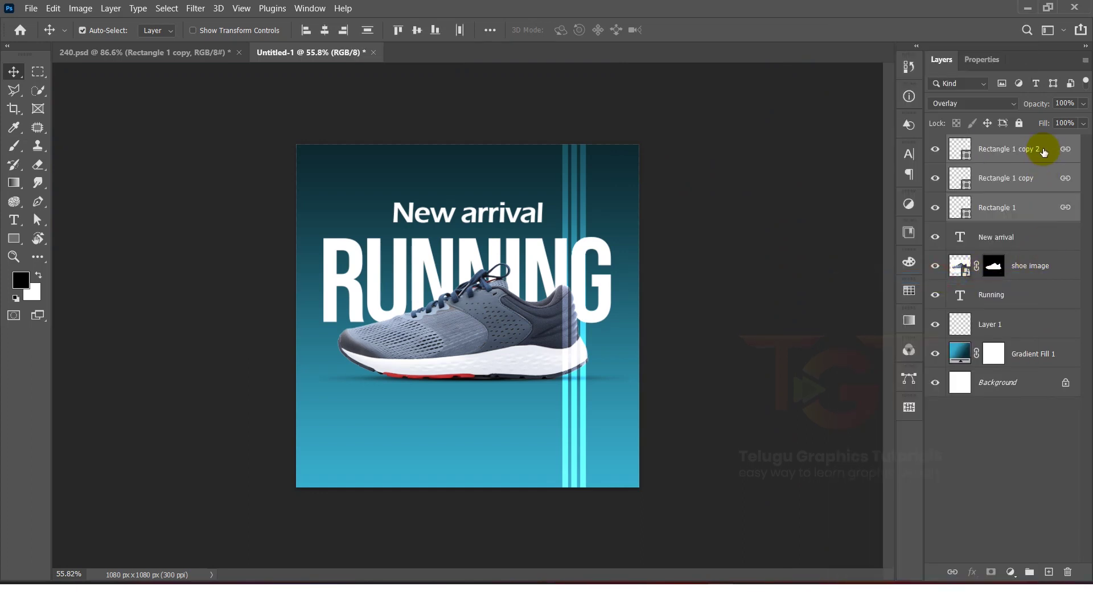
left_click_drag(1037, 149, 1026, 341)
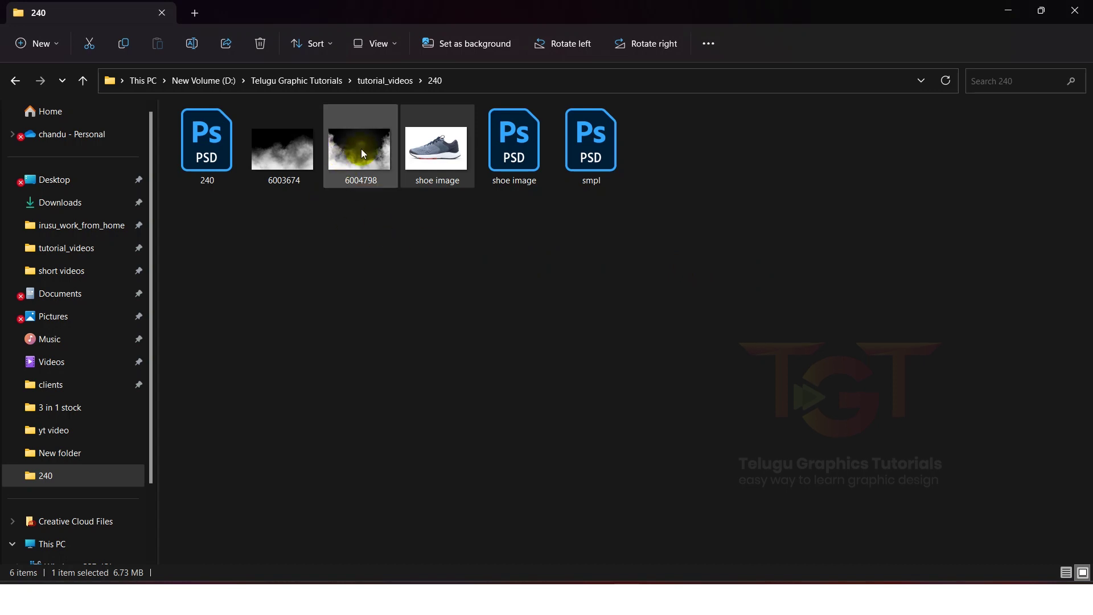
- Place the smoke image 6004798 over the lower part of the poster and set its blend mode to Screen
left_click_drag(362, 154, 500, 350)
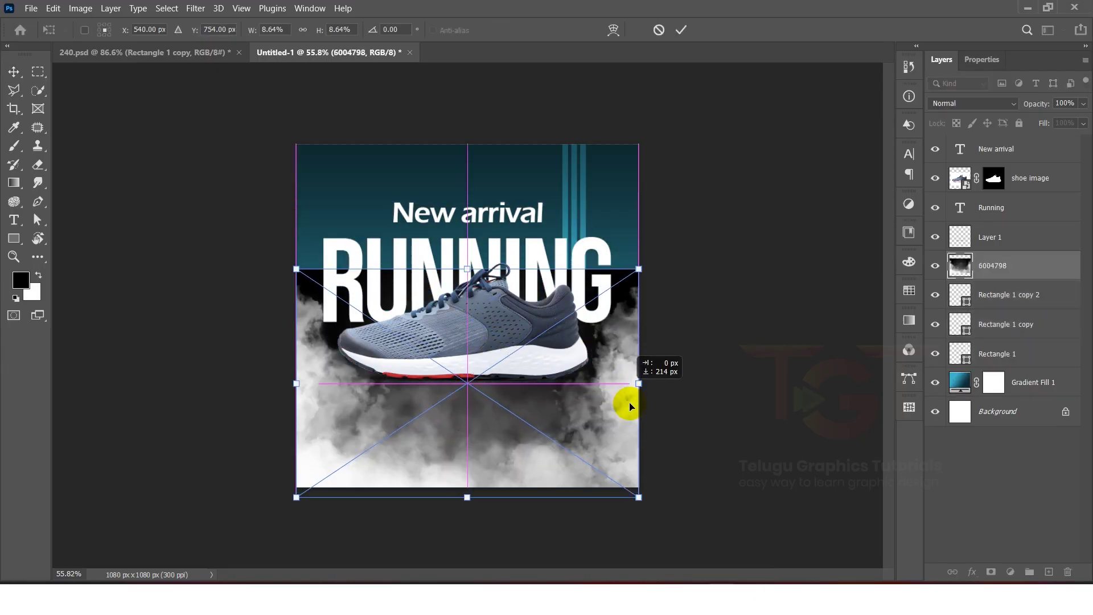
left_click(679, 30)
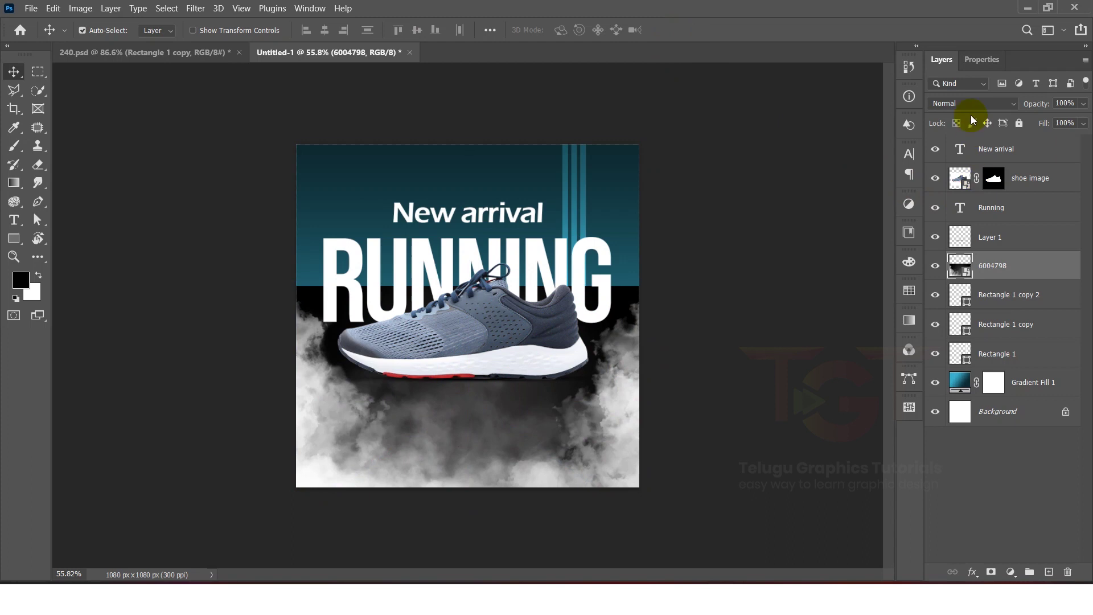
left_click(956, 105)
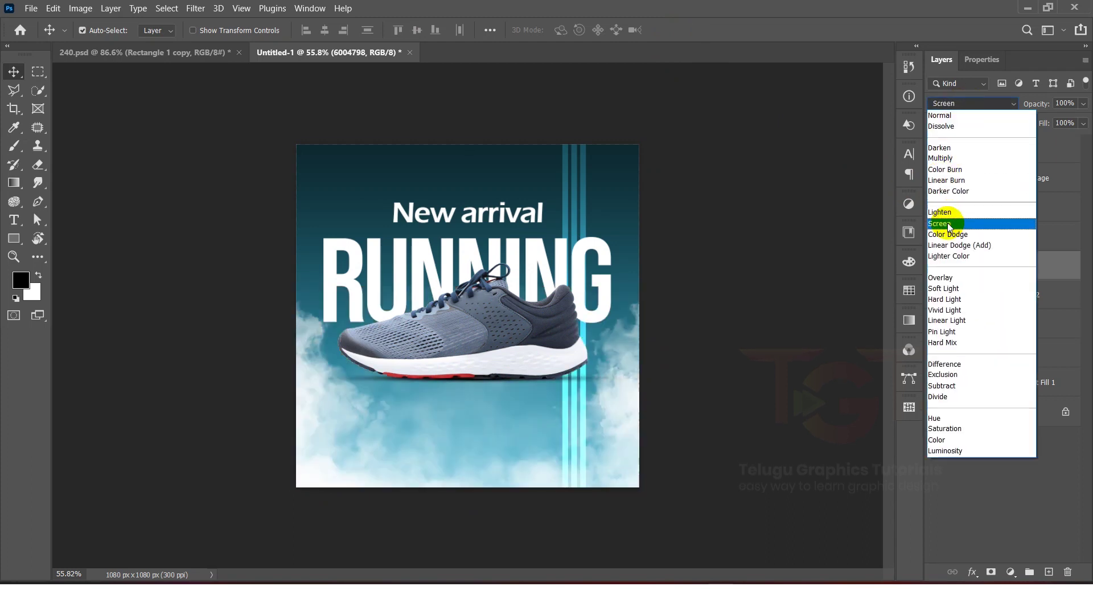
left_click(949, 225)
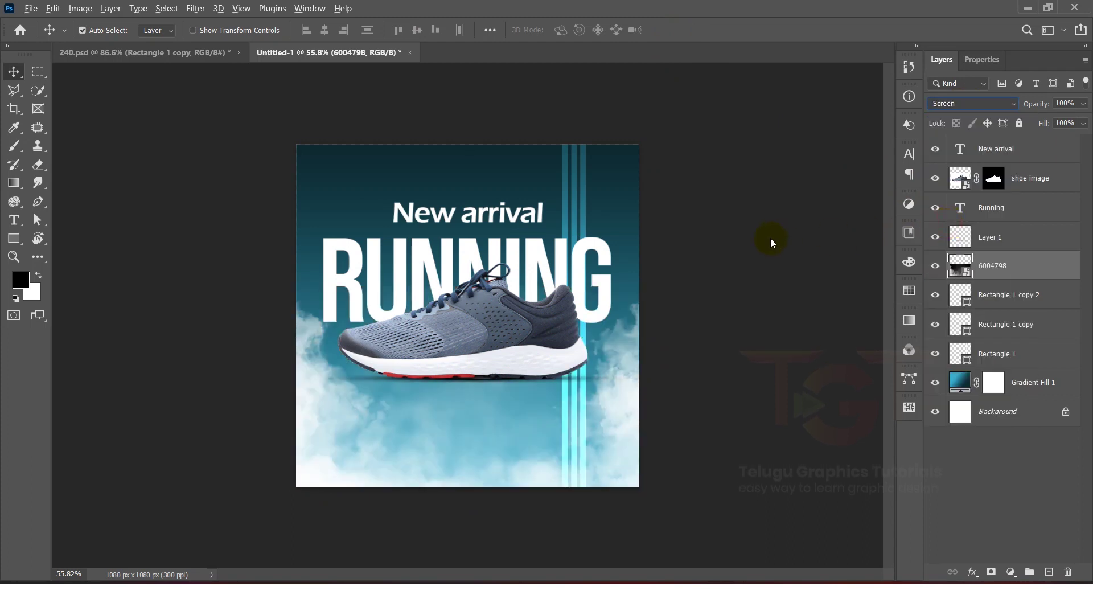
- Place the smoke image 6003674, lower it to the bottom of the poster and set its blend mode to Screen
key("alt+Tab")
left_click_drag(283, 149, 549, 412)
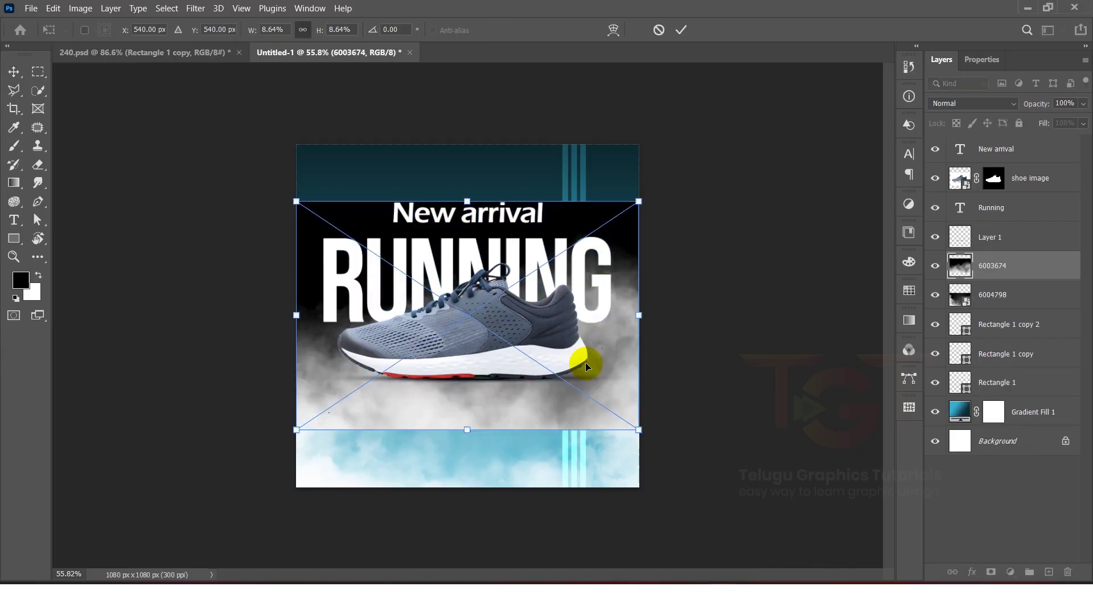
left_click(679, 30)
left_click_drag(592, 368, 592, 425)
left_click(973, 103)
left_click(968, 219)
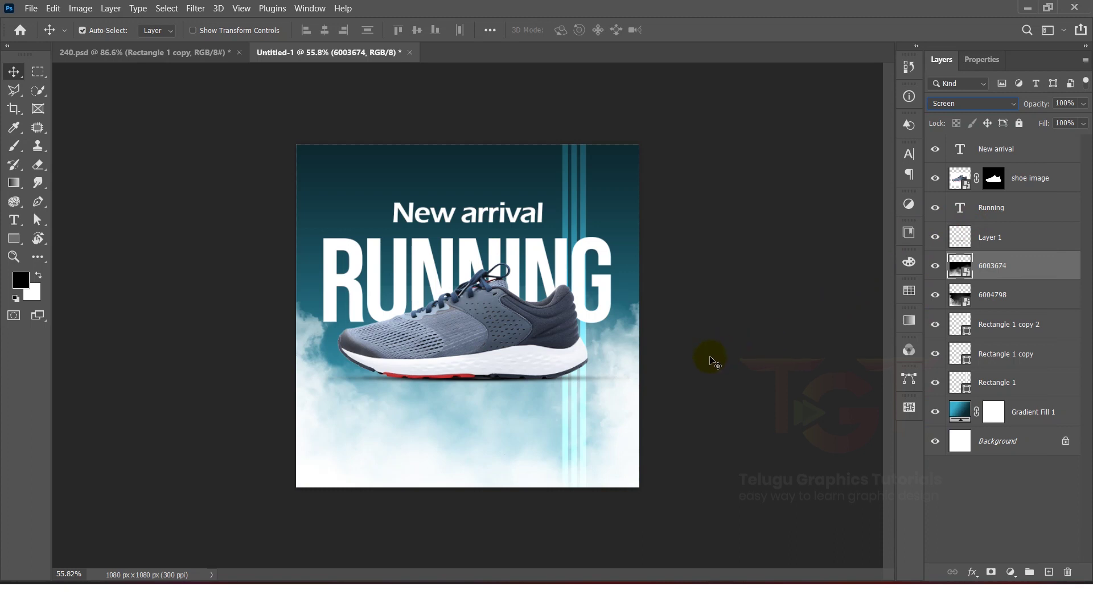
- Show the rulers and add vertical guides about 40 px inside the left and right edges of the poster
left_click(242, 7)
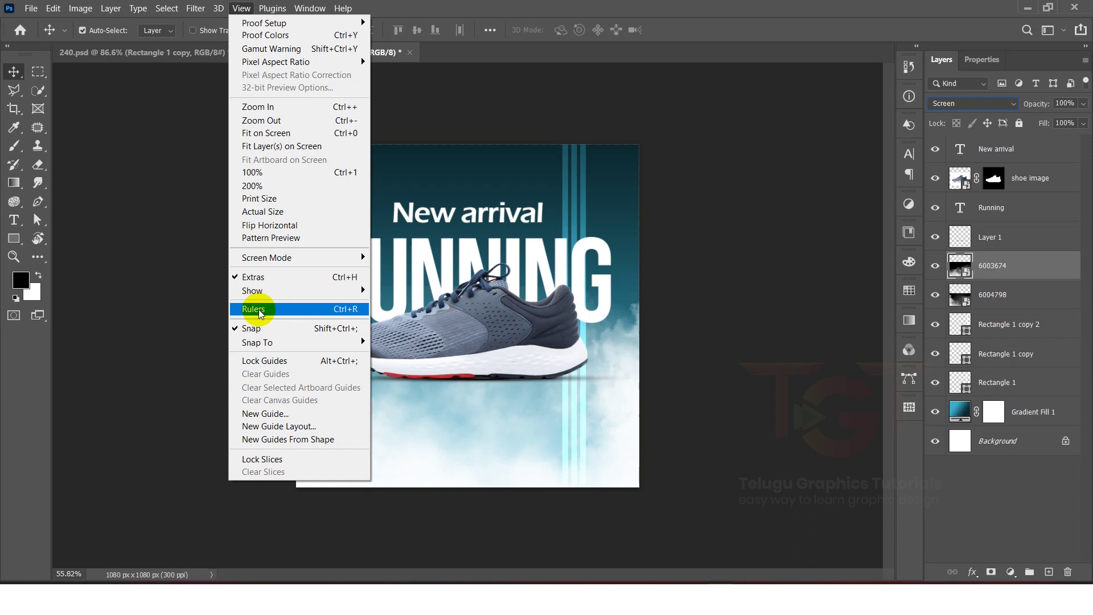
left_click(259, 309)
left_click_drag(62, 314, 632, 327)
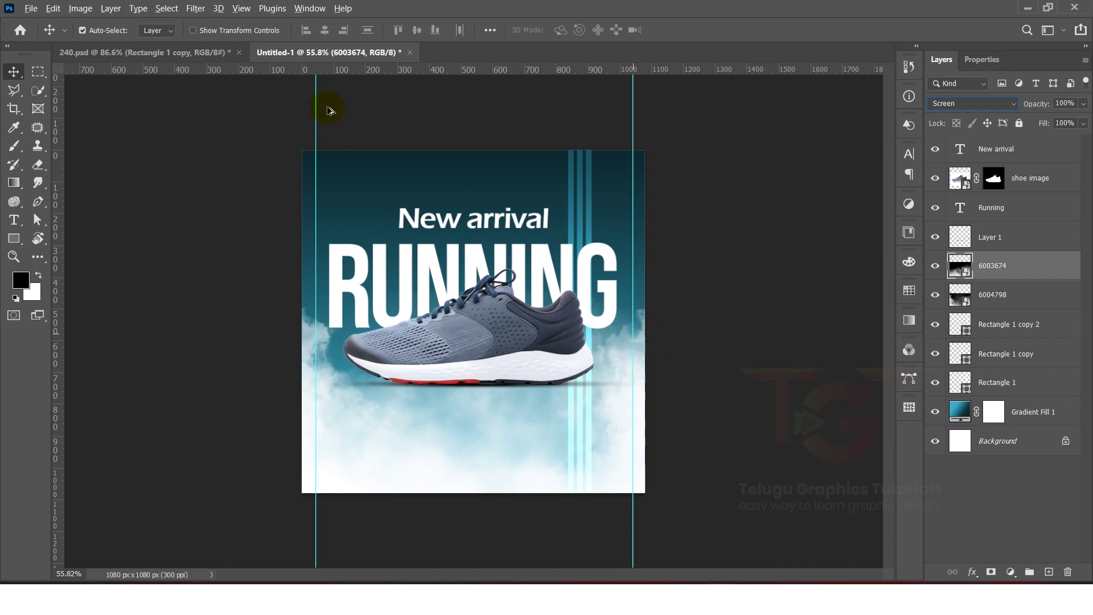
- Duplicate the "New arrival" text into the poster's top-left corner and change the copy to "Logo here"
left_click(320, 167)
scroll(329, 161, "up", 4)
left_click_drag(330, 161, 391, 382)
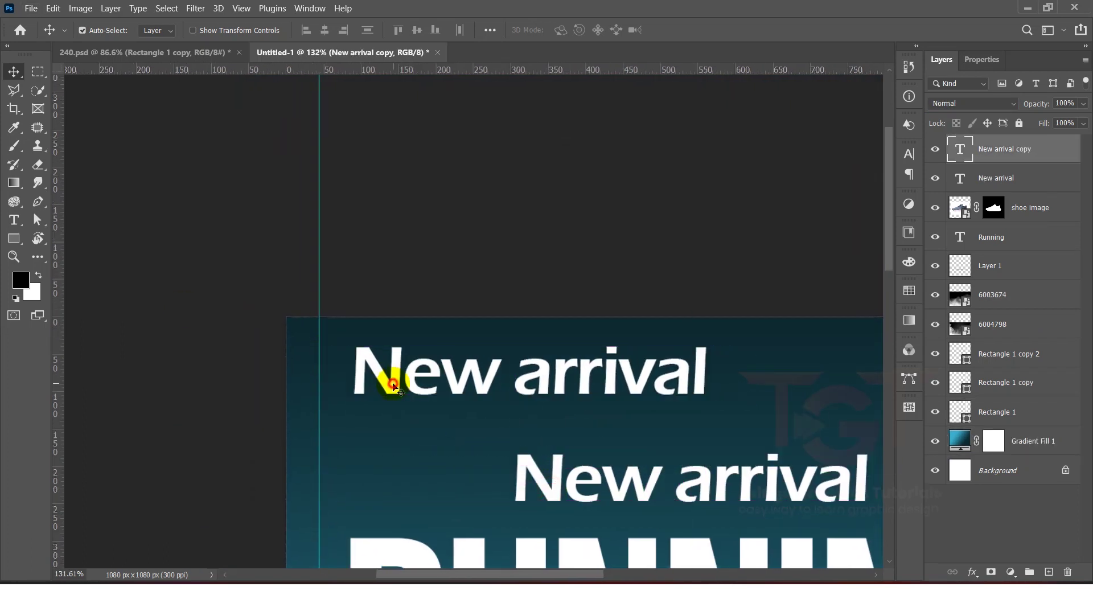
double_click(390, 381)
type("Logo here")
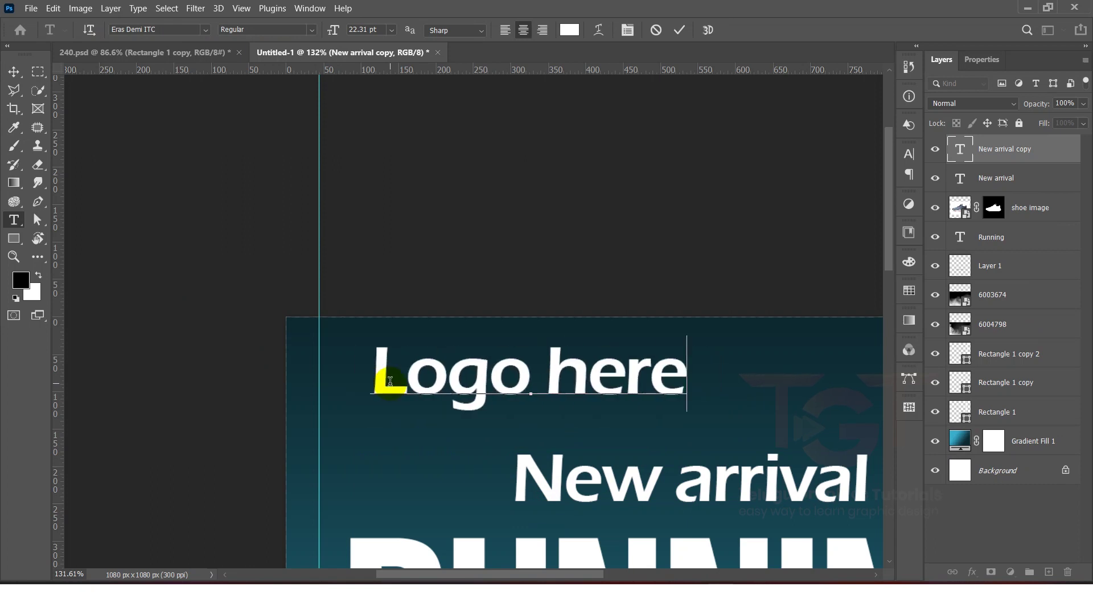
- Set the "Logo here" text to the Poppins font at 10 pt and commit it
triple_click(390, 381)
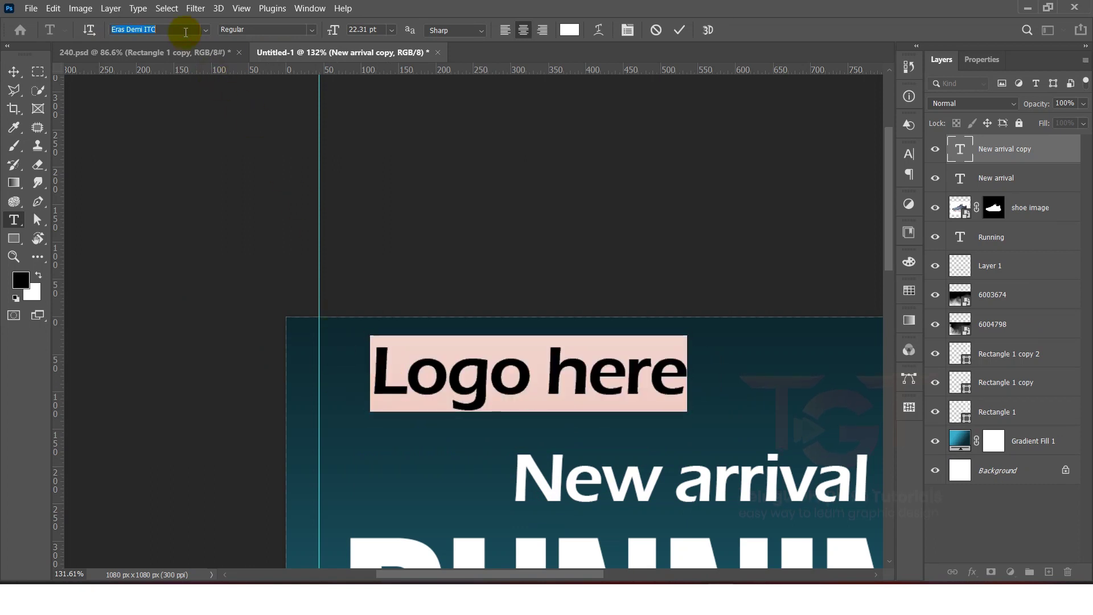
type("poppins")
left_click(196, 97)
left_click(372, 29)
type("10pt")
key("Return")
left_click(14, 71)
scroll(515, 371, "up", 4)
left_click_drag(514, 402, 323, 376)
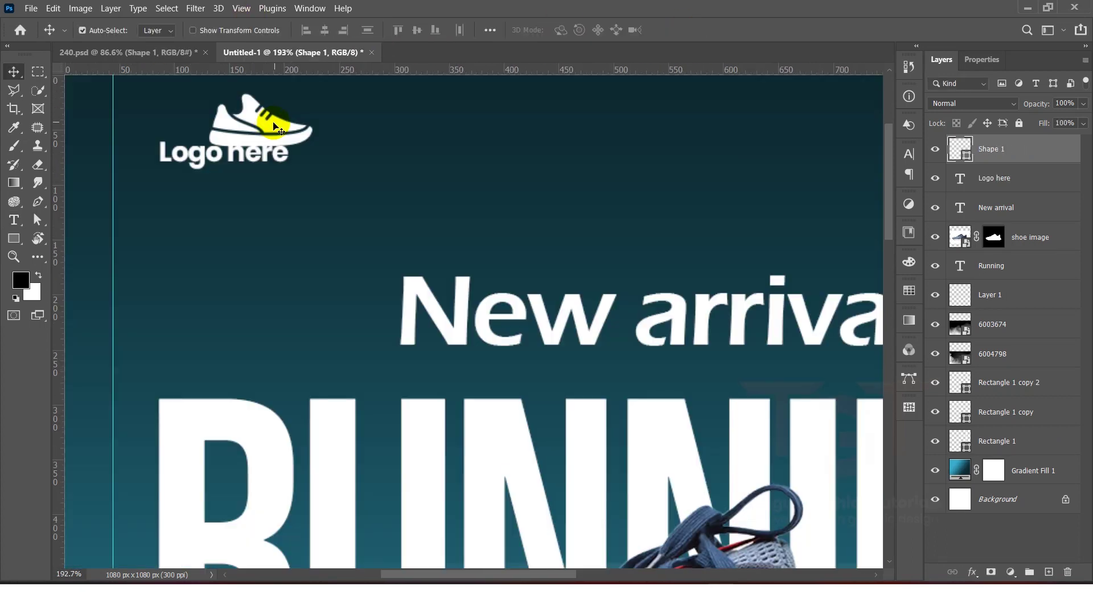
- Align the white shoe icon to the left guide and position the "Logo here" text just to its right
left_click_drag(274, 126, 443, 296)
left_click_drag(402, 327, 329, 335)
left_click_drag(420, 332, 501, 332)
scroll(396, 336, "up", 3)
scroll(396, 336, "up", 1)
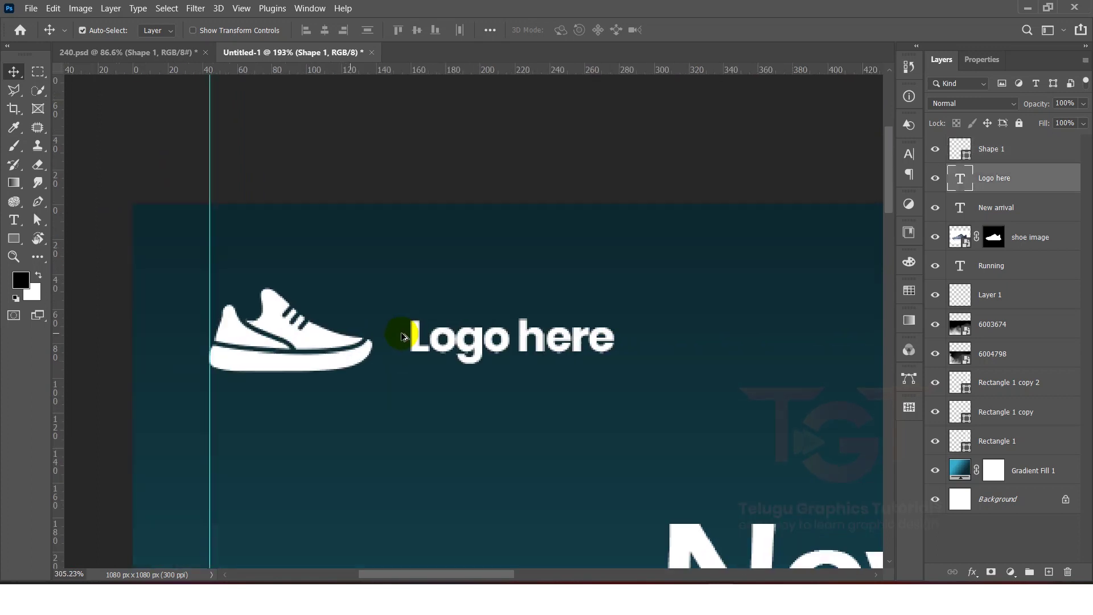
left_click_drag(420, 336, 412, 343)
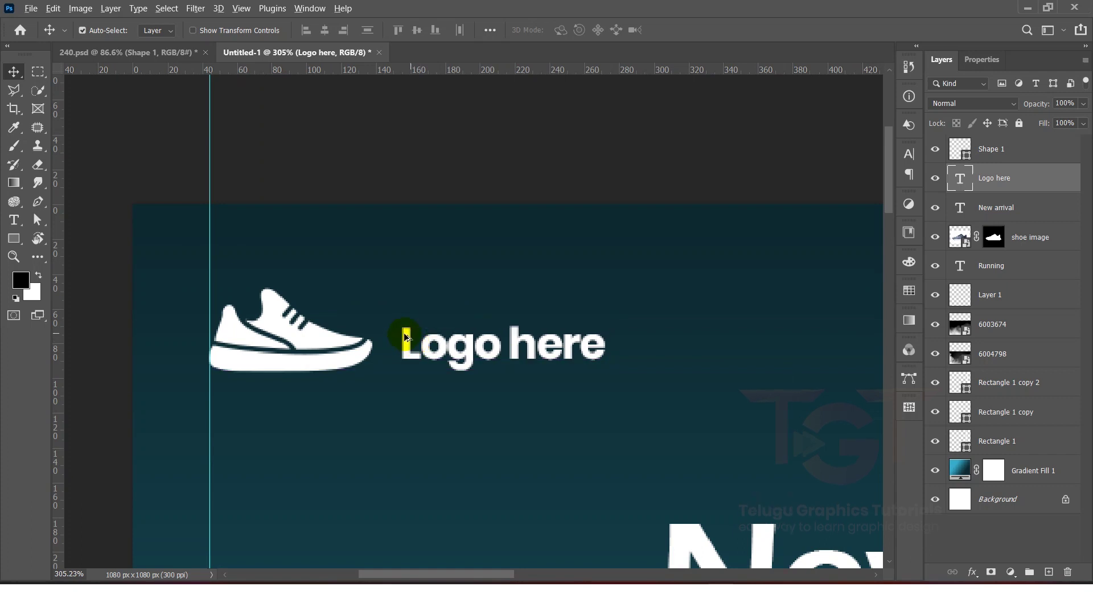
scroll(402, 319, "down", 7)
scroll(655, 101, "up", 3)
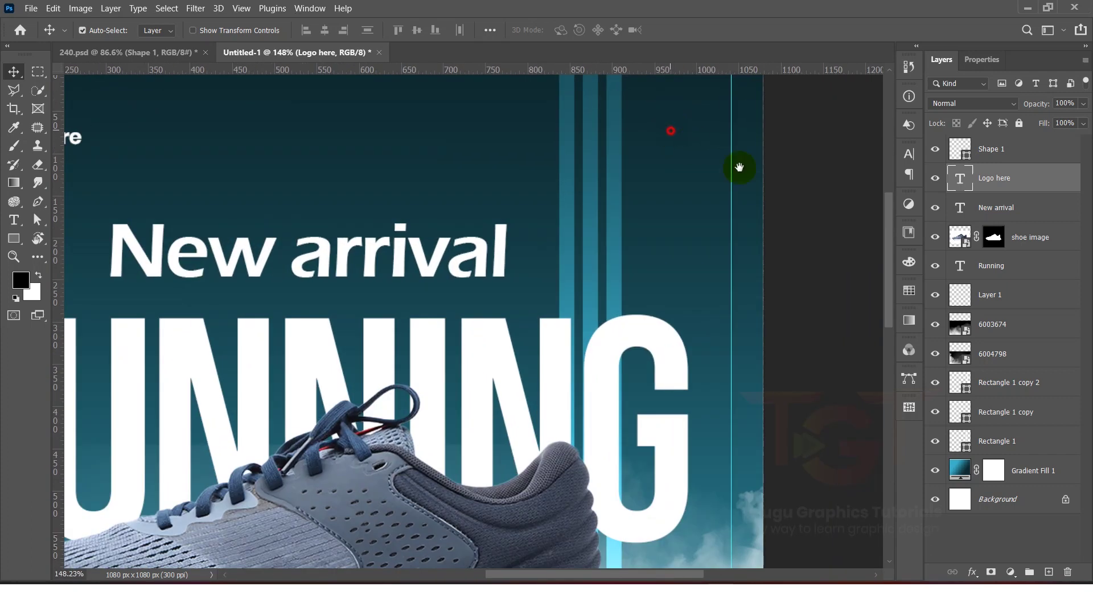
left_click_drag(691, 141, 798, 237)
scroll(713, 251, "down", 1)
scroll(158, 219, "up", 5)
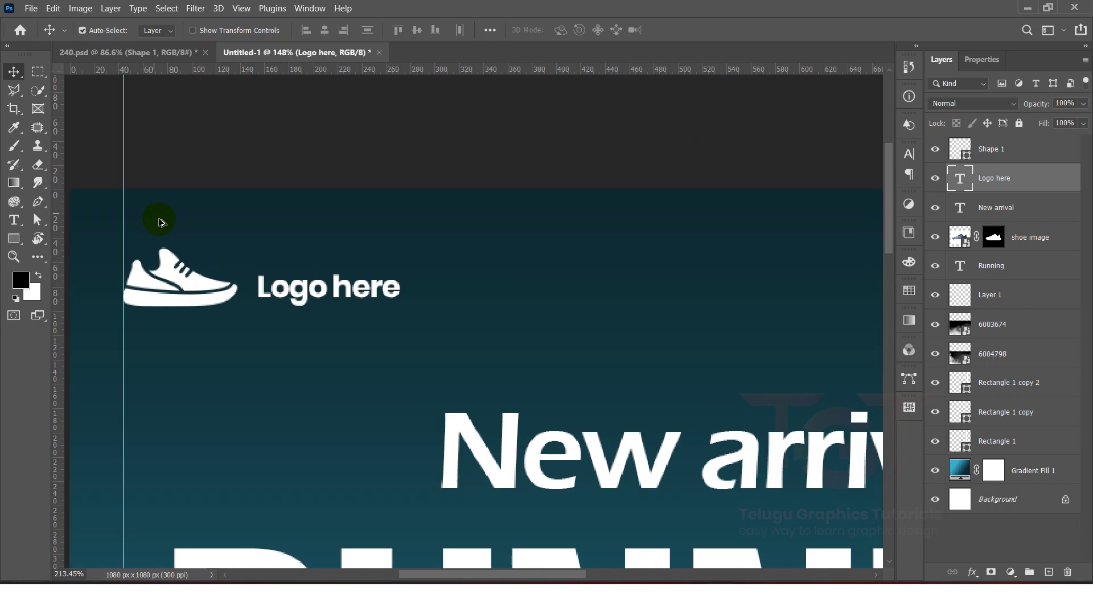
- Add a horizontal guide along the underside of the shoe logo icon
left_click_drag(187, 75, 193, 335)
scroll(193, 334, "down", 4)
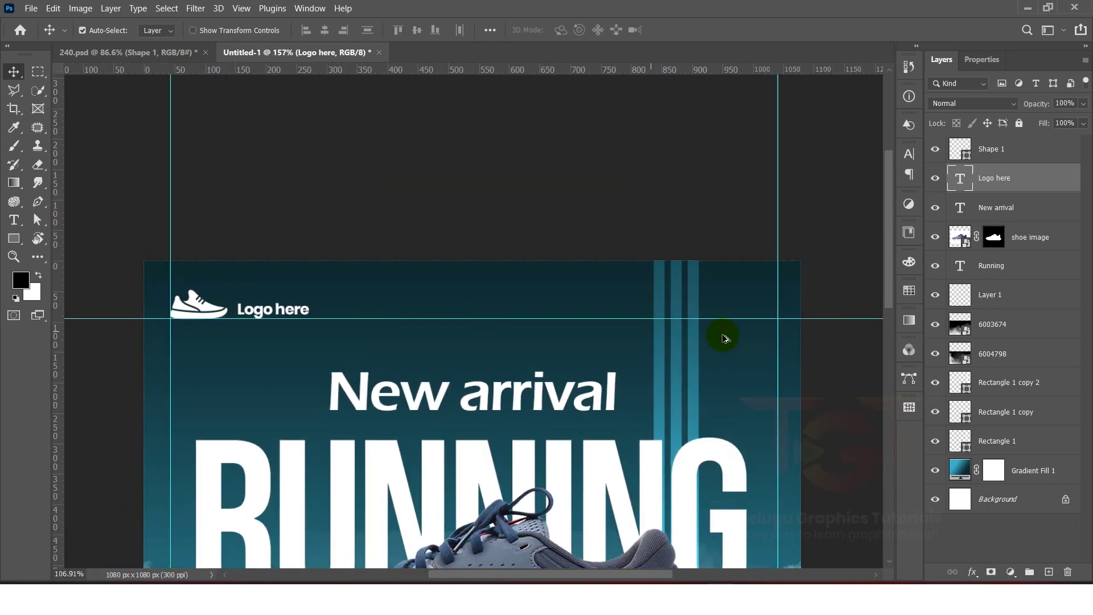
scroll(740, 319, "up", 4)
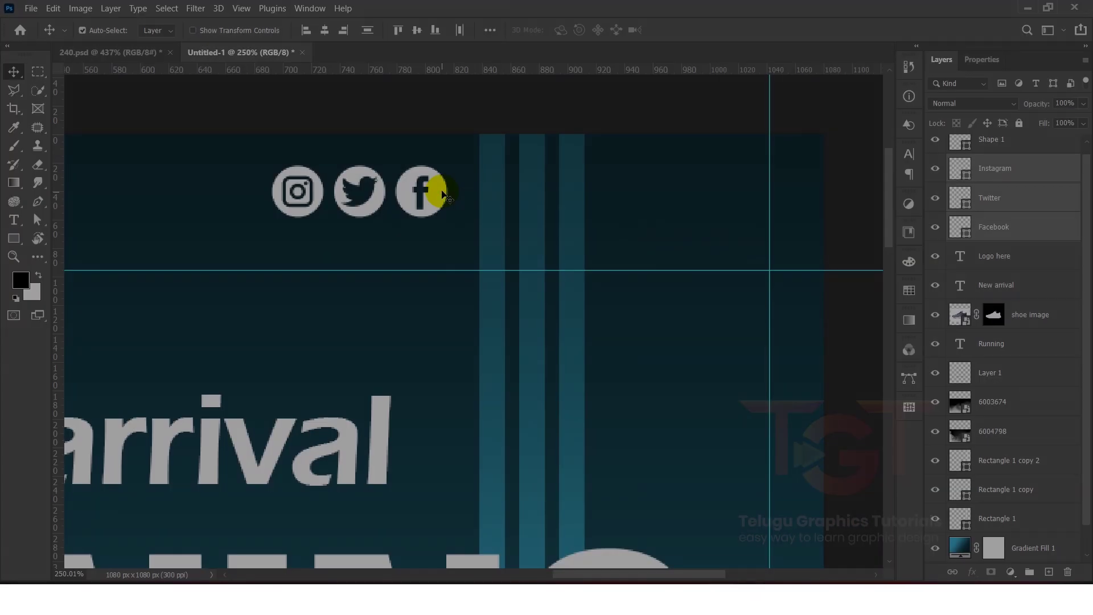
- Move the Instagram, Twitter and Facebook icons to the poster's top-right corner against both guides and link their layers
left_click_drag(434, 196, 754, 244)
scroll(760, 241, "up", 5)
scroll(752, 244, "down", 5)
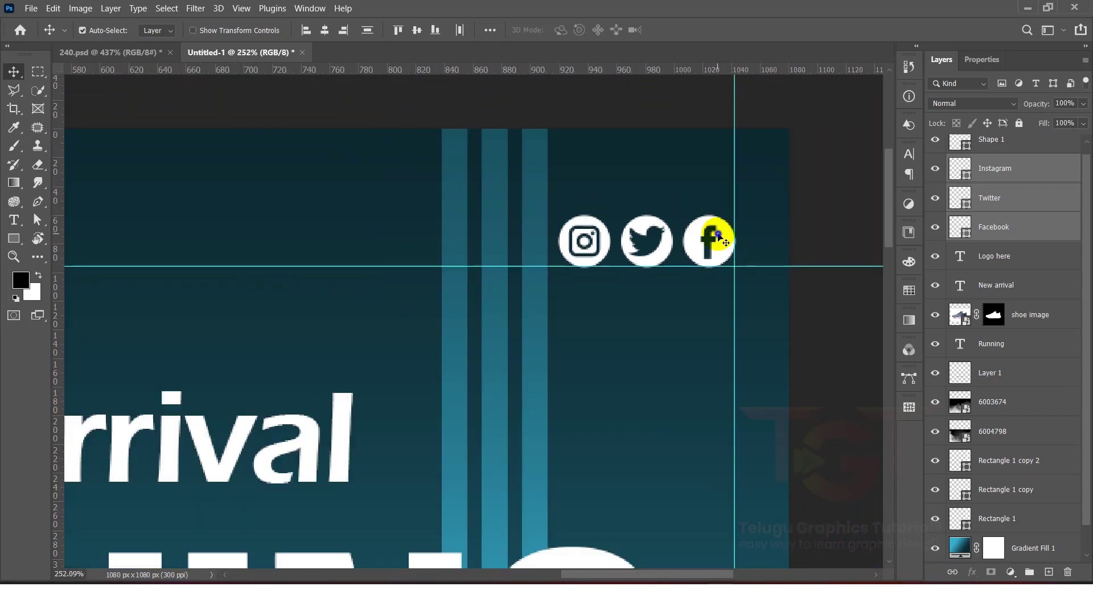
right_click(722, 237)
right_click(1022, 172)
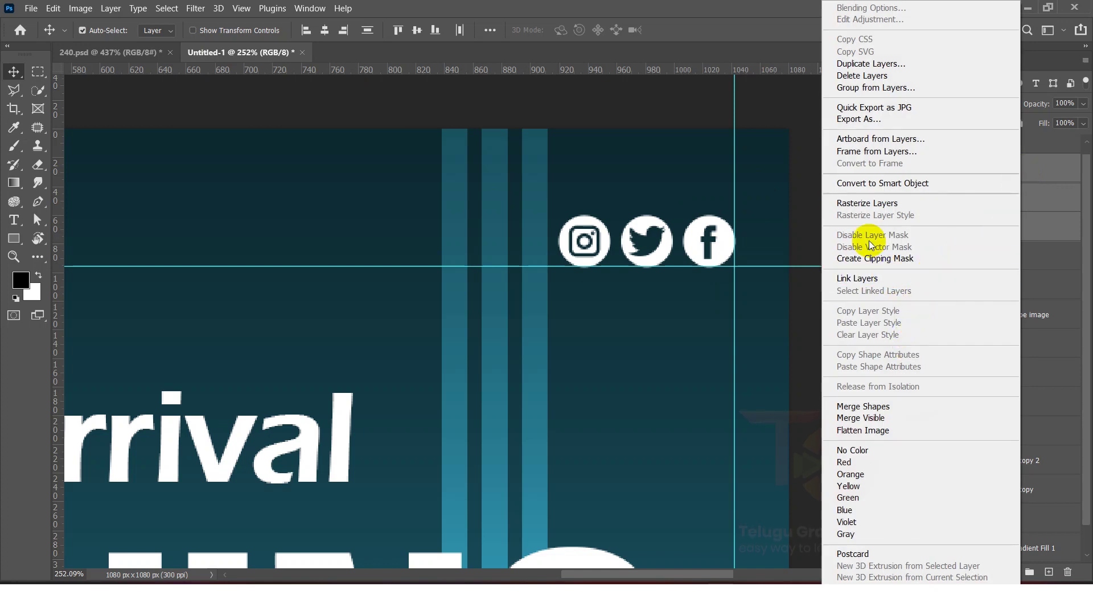
left_click(856, 278)
scroll(768, 265, "down", 8)
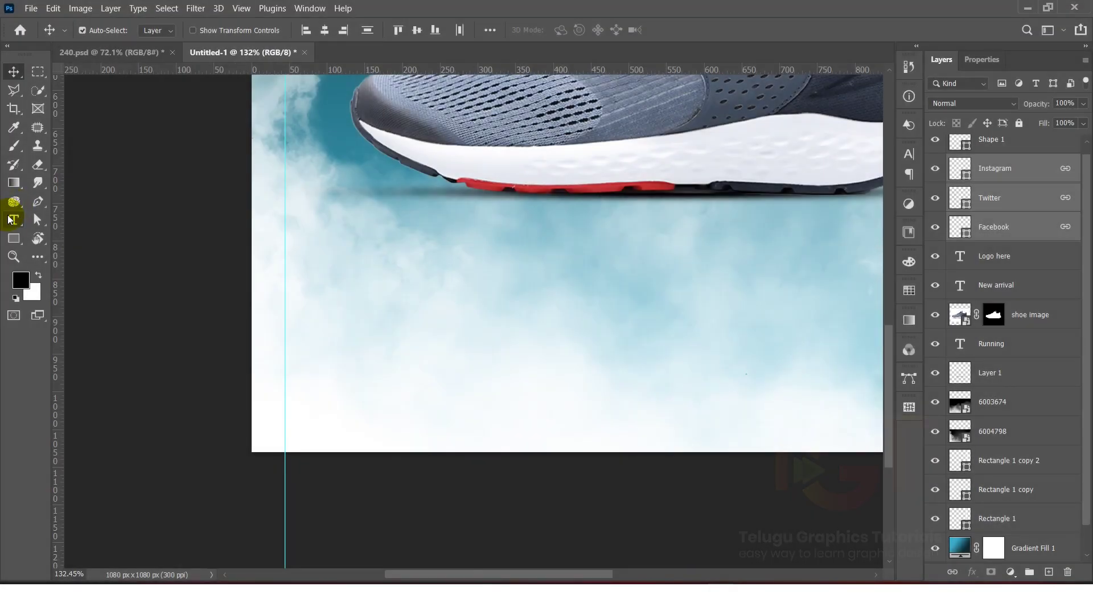
- Add the contact phone number as text in the poster's bottom-left corner and color it teal #28788d, sampled from the background
left_click(13, 220)
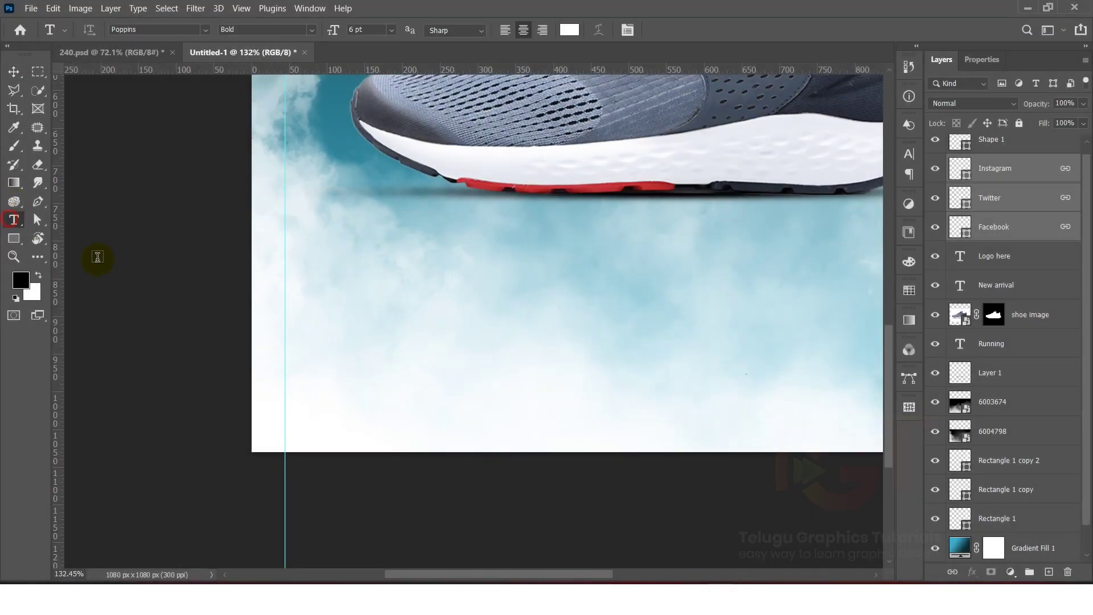
left_click(312, 394)
key("BackSpace")
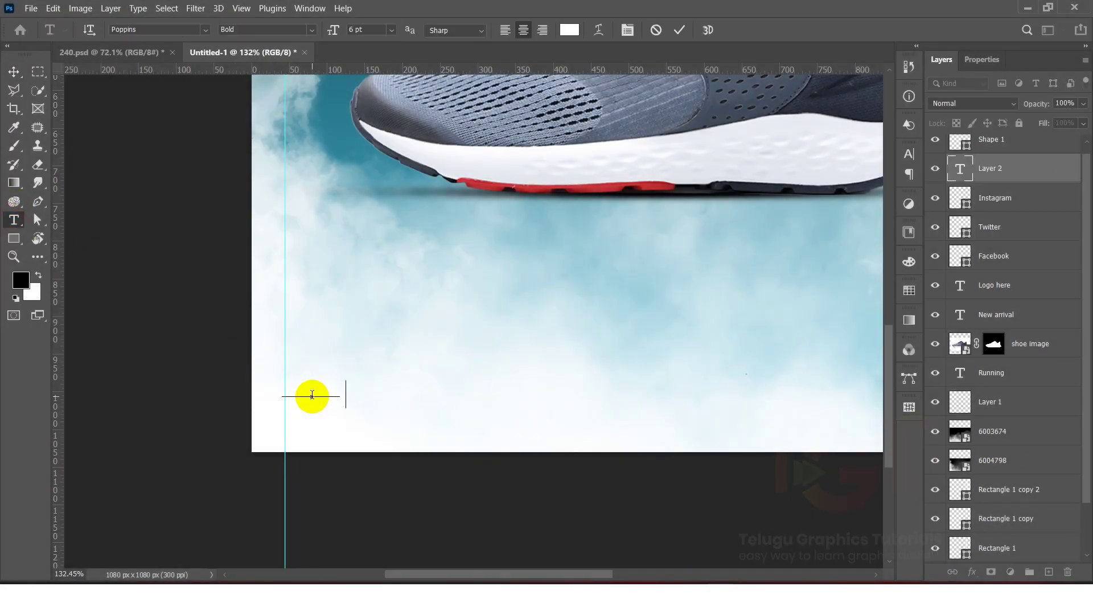
key("ctrl+z")
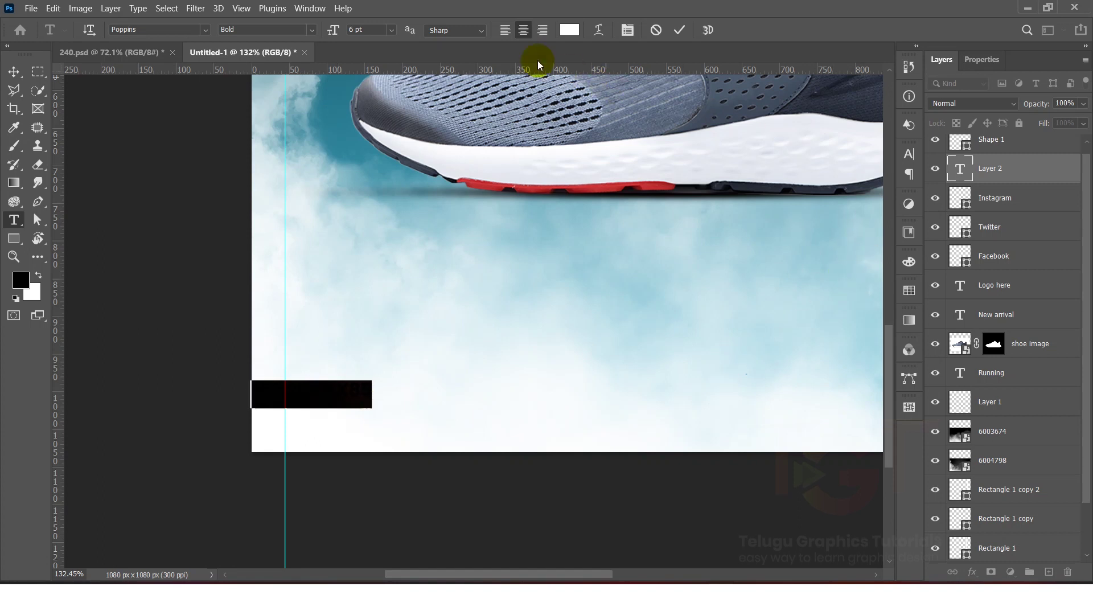
left_click(567, 31)
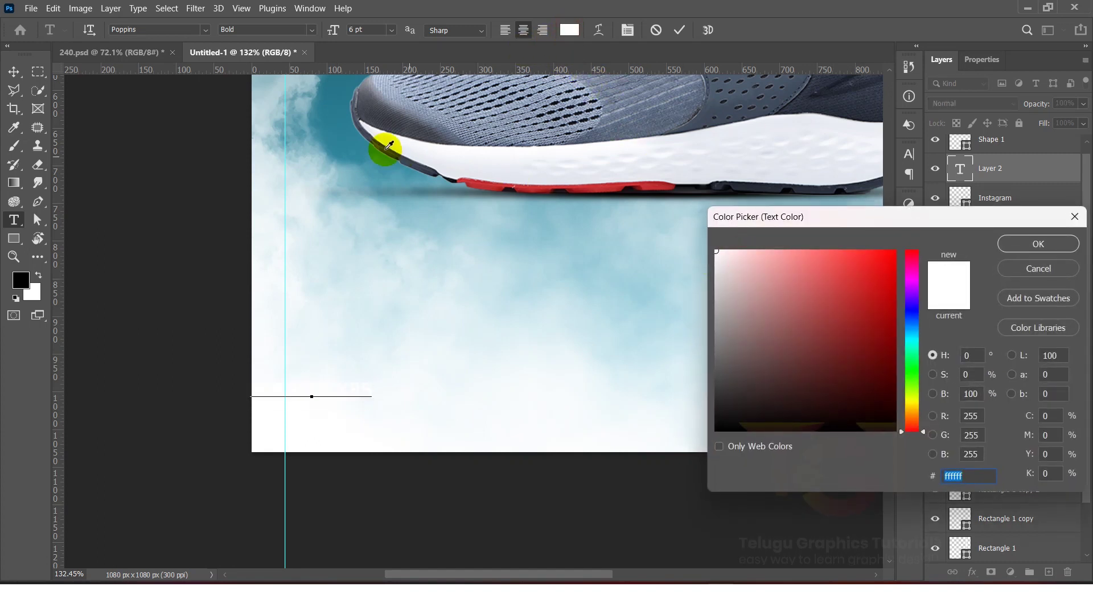
left_click(343, 101)
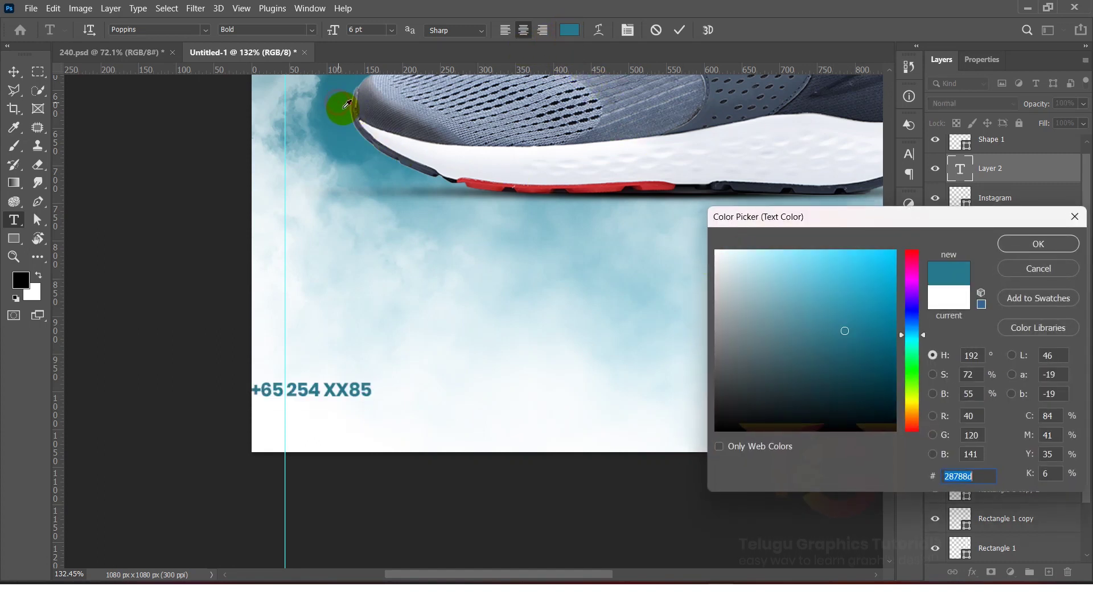
left_click(1050, 246)
- Align the phone number text's left edge to the left vertical guide
left_click(11, 78)
scroll(236, 390, "up", 3)
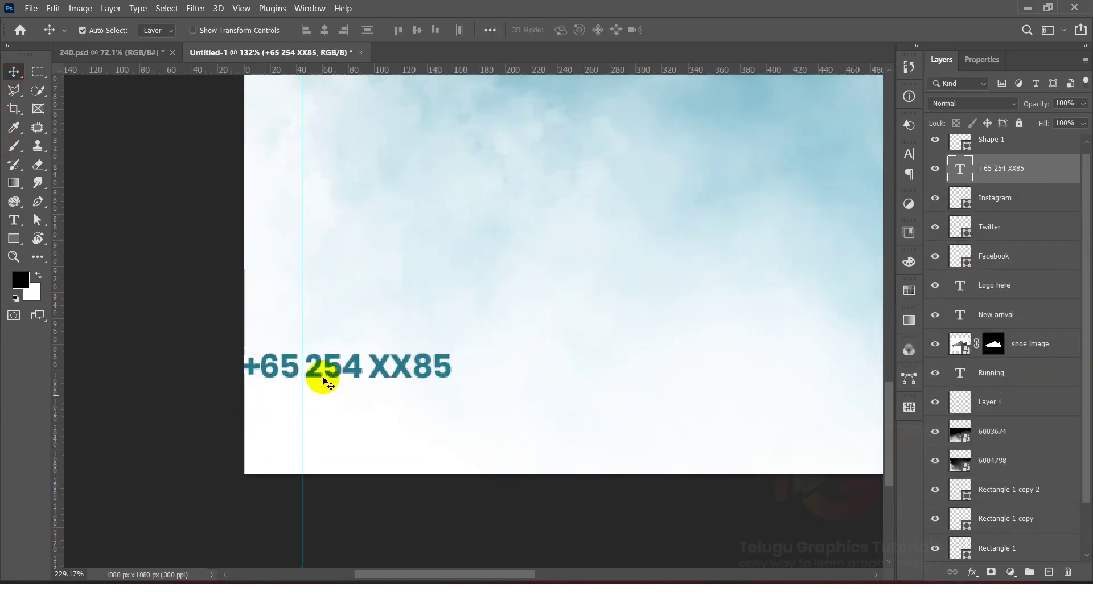
left_click_drag(318, 367, 385, 365)
scroll(384, 362, "down", 3)
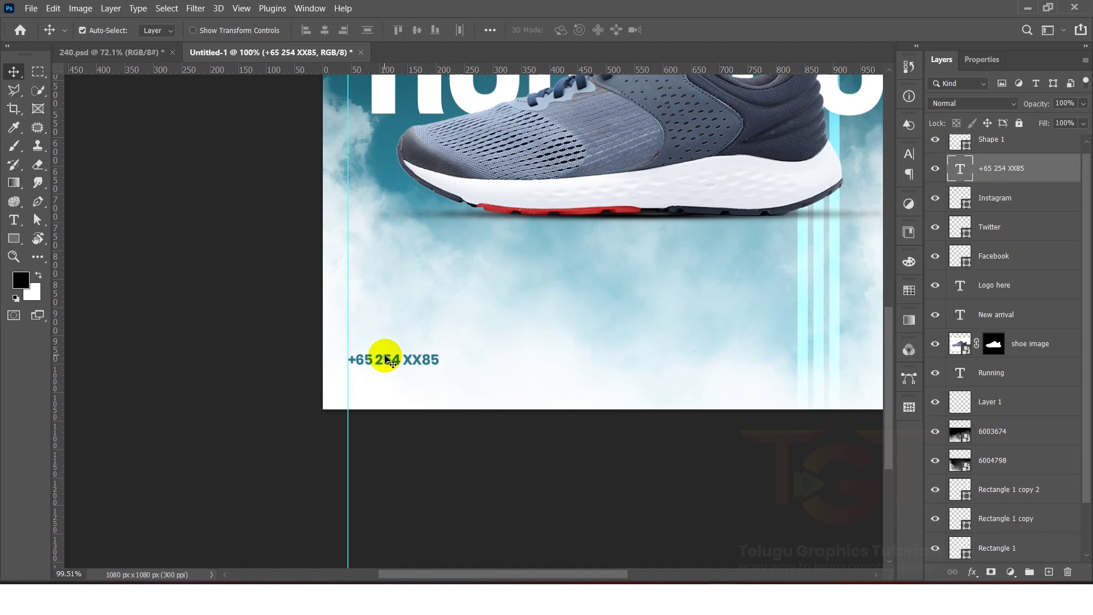
- Set the phone number text to 7 pt and commit it
scroll(385, 361, "up", 3)
double_click(386, 360)
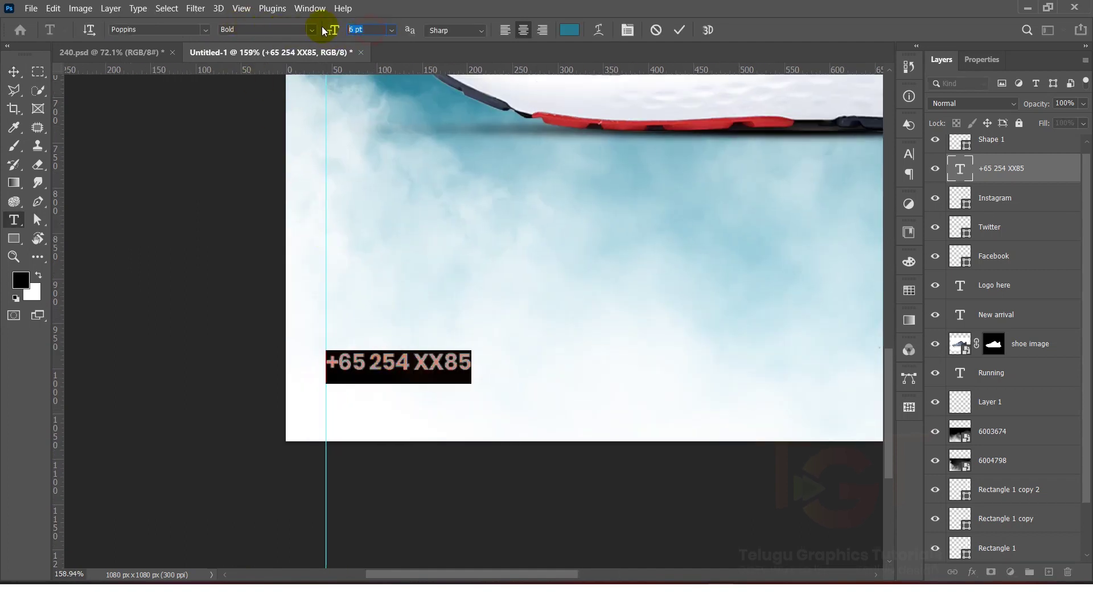
left_click_drag(322, 30, 327, 22)
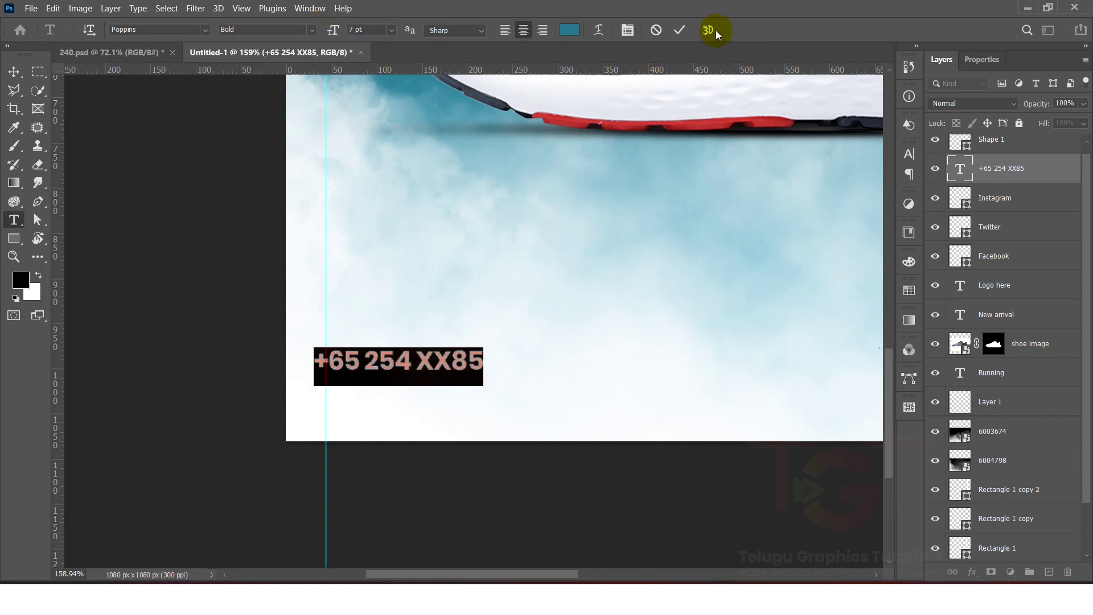
left_click(682, 30)
key("v")
scroll(391, 385, "up", 3)
left_click_drag(390, 385, 393, 446)
double_click(387, 440)
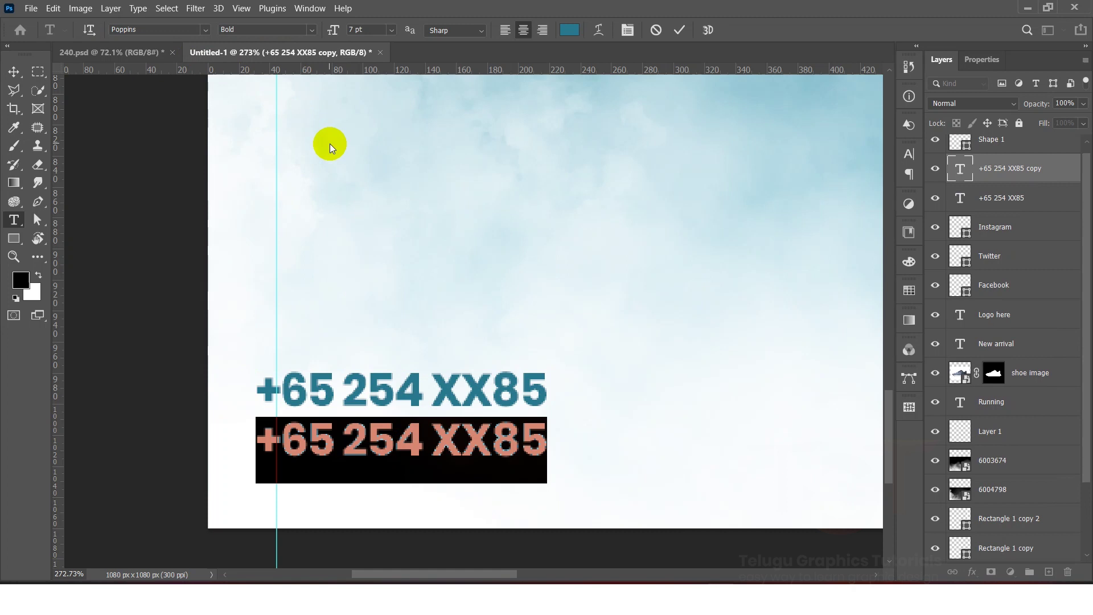
type("ww")
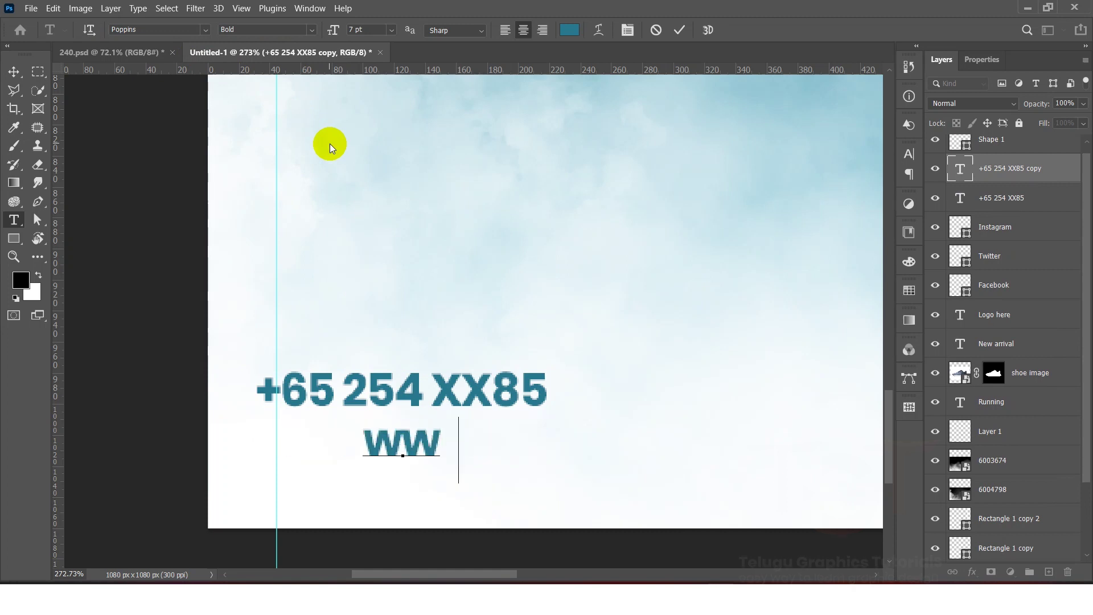
type("w.you")
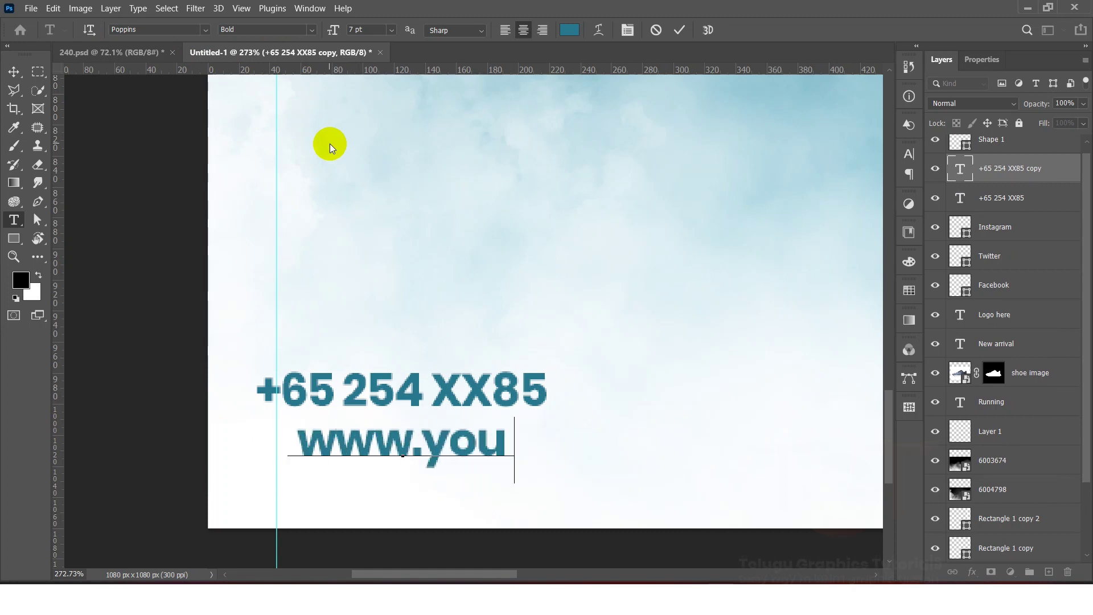
type("rweb.com")
key("ctrl+a")
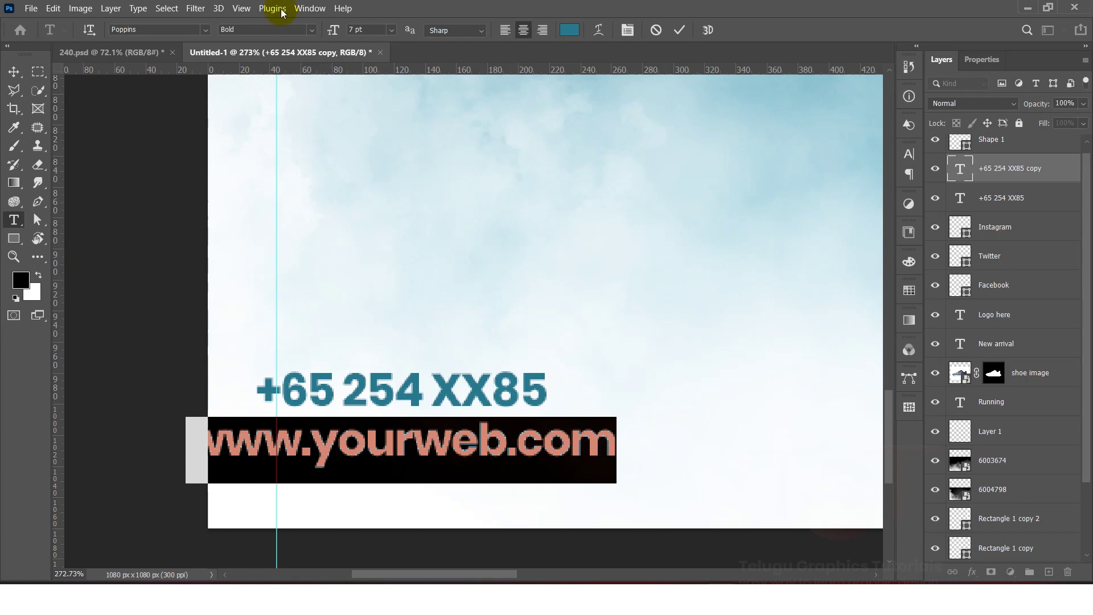
left_click(306, 29)
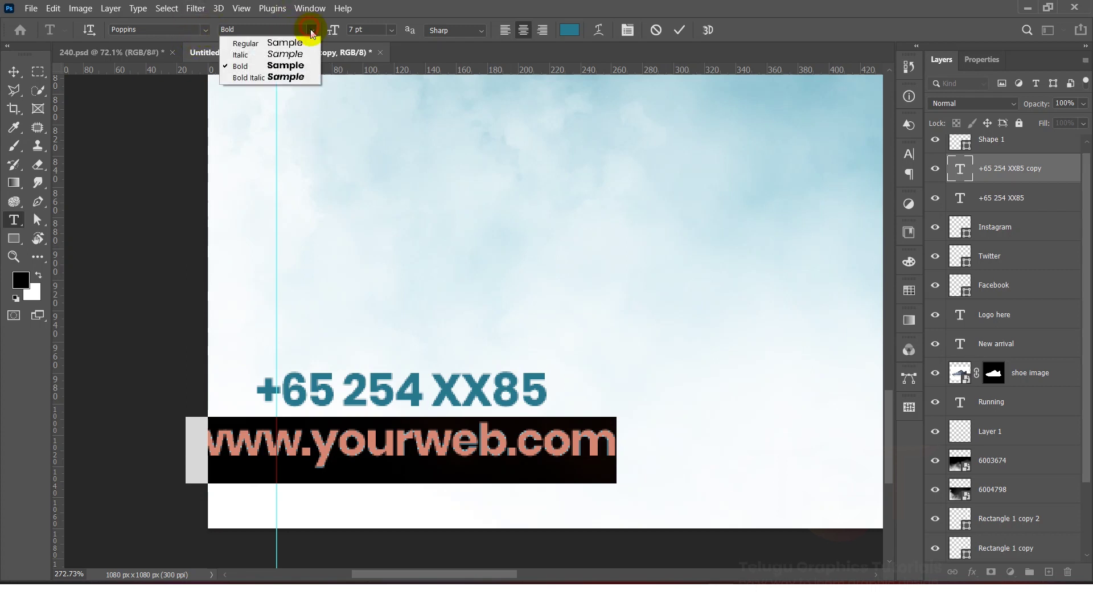
left_click(301, 45)
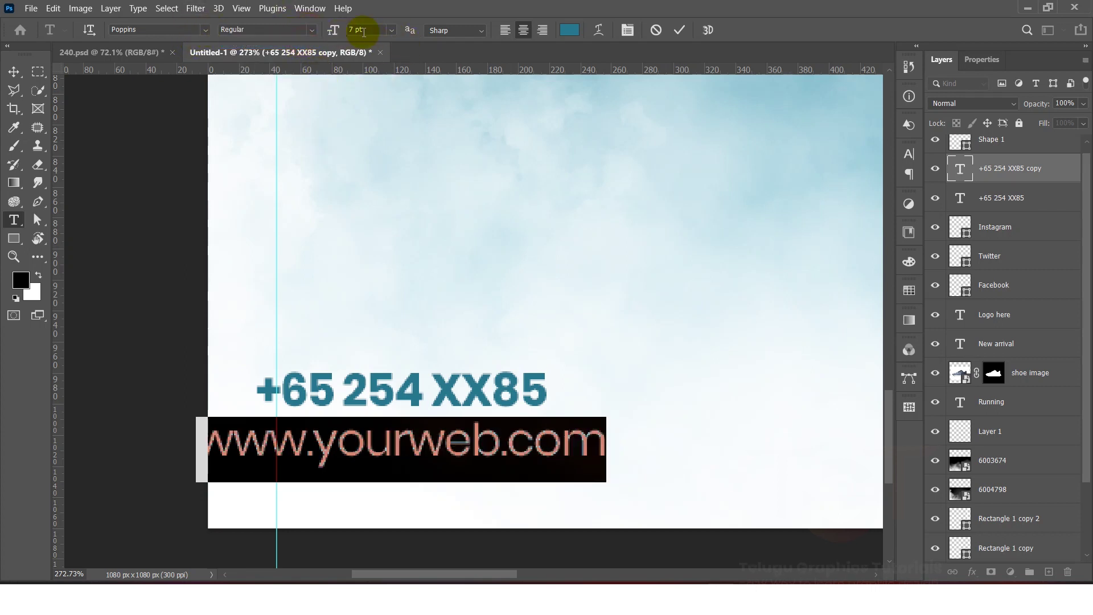
type("4")
key("Return")
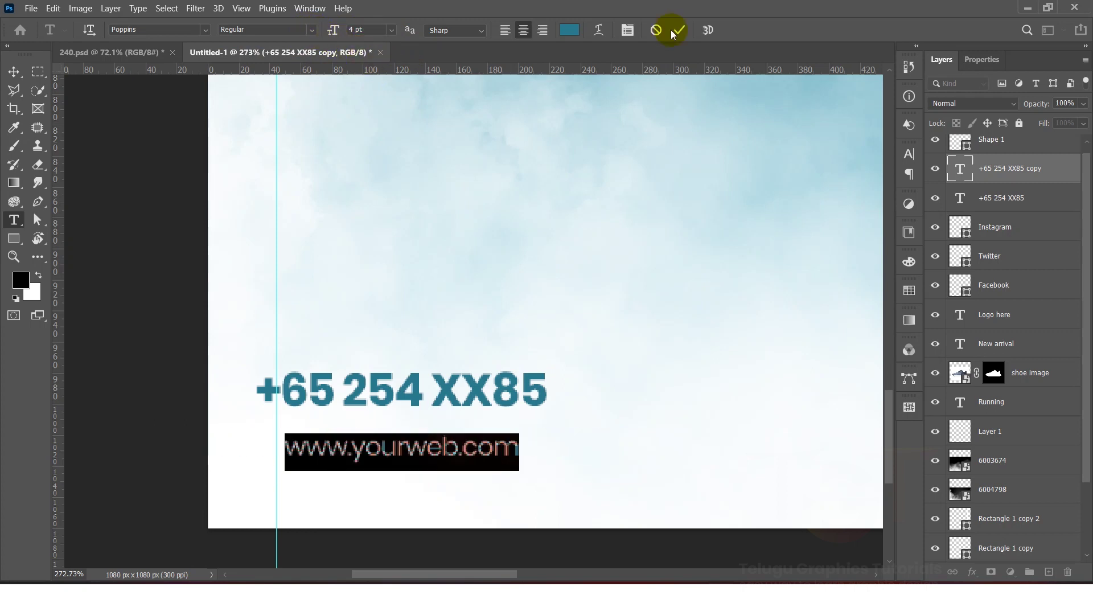
left_click(679, 30)
key("v")
scroll(313, 450, "up", 3)
left_click_drag(289, 415, 276, 415)
scroll(336, 406, "down", 5)
scroll(336, 406, "up", 2)
left_click_drag(163, 68, 152, 400)
- Duplicate the phone number text toward the poster's bottom-right corner and change the copy to "shop now"
left_click(337, 362)
left_click_drag(286, 348, 704, 378)
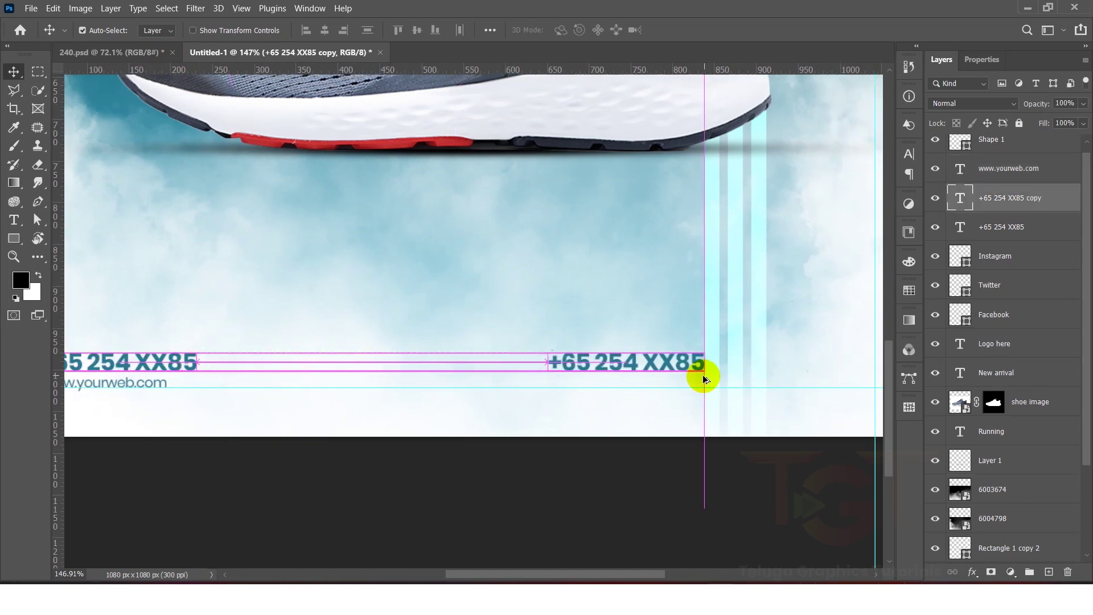
scroll(695, 370, "down", 3)
scroll(609, 458, "up", 5)
scroll(568, 231, "down", 3)
double_click(668, 341)
type("shop now")
- Color the "shop now" text white and commit it
key("ctrl+a")
left_click(569, 29)
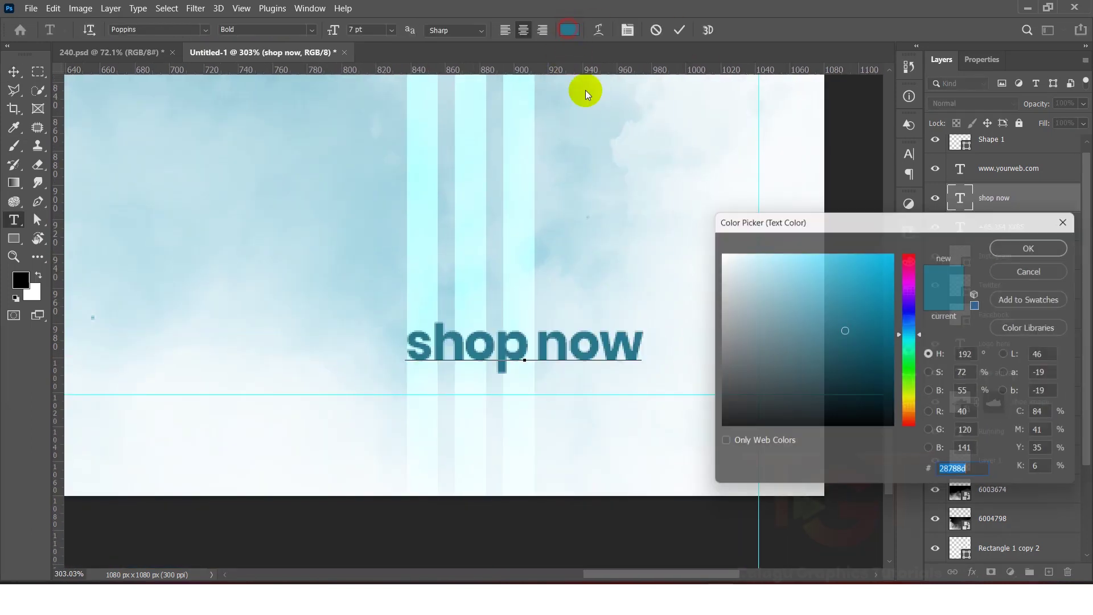
left_click_drag(769, 305, 702, 228)
left_click(1021, 242)
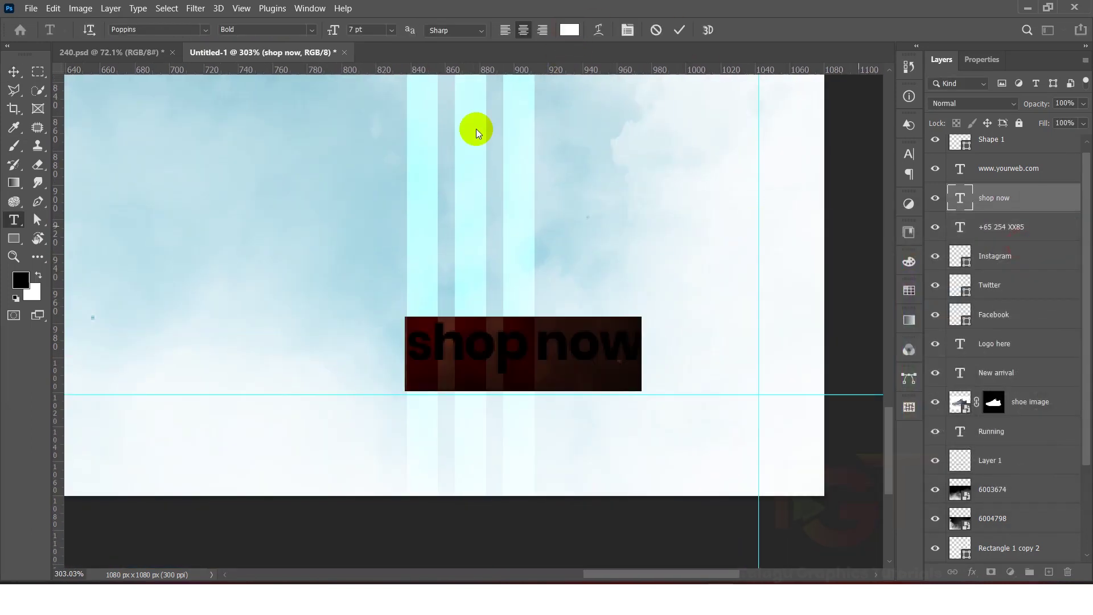
left_click(682, 30)
- Draw a rounded rectangle about 147 by 36 px with 10 px corners over the "shop now" text
left_click_drag(13, 238, 63, 255)
scroll(410, 339, "up", 1)
left_click_drag(400, 310, 704, 382)
- Fill the rounded rectangle with the recently used teal
scroll(588, 325, "down", 5)
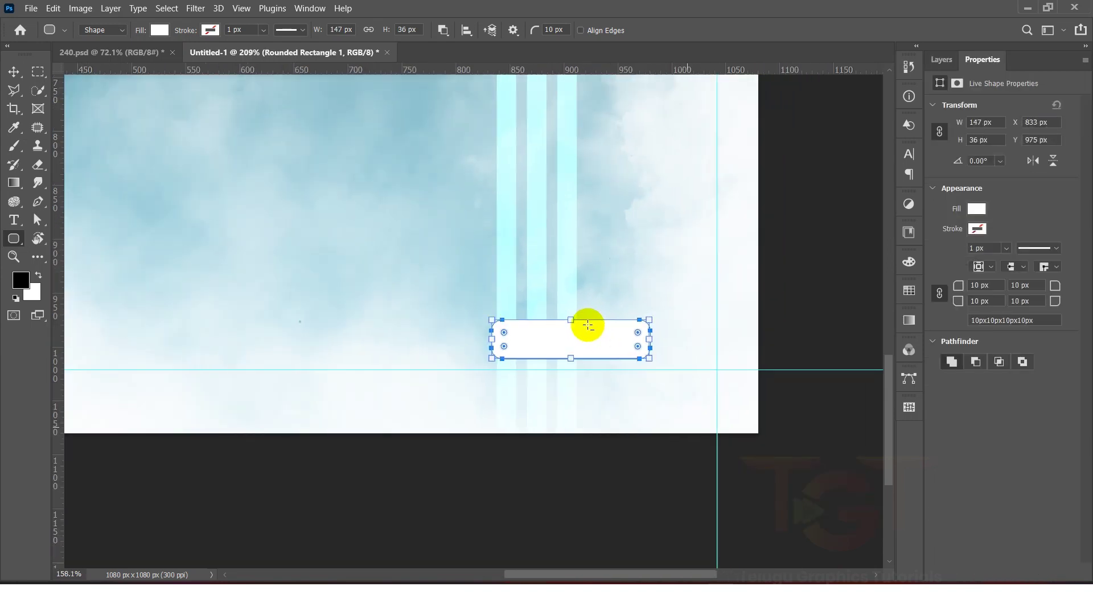
scroll(537, 135, "down", 3)
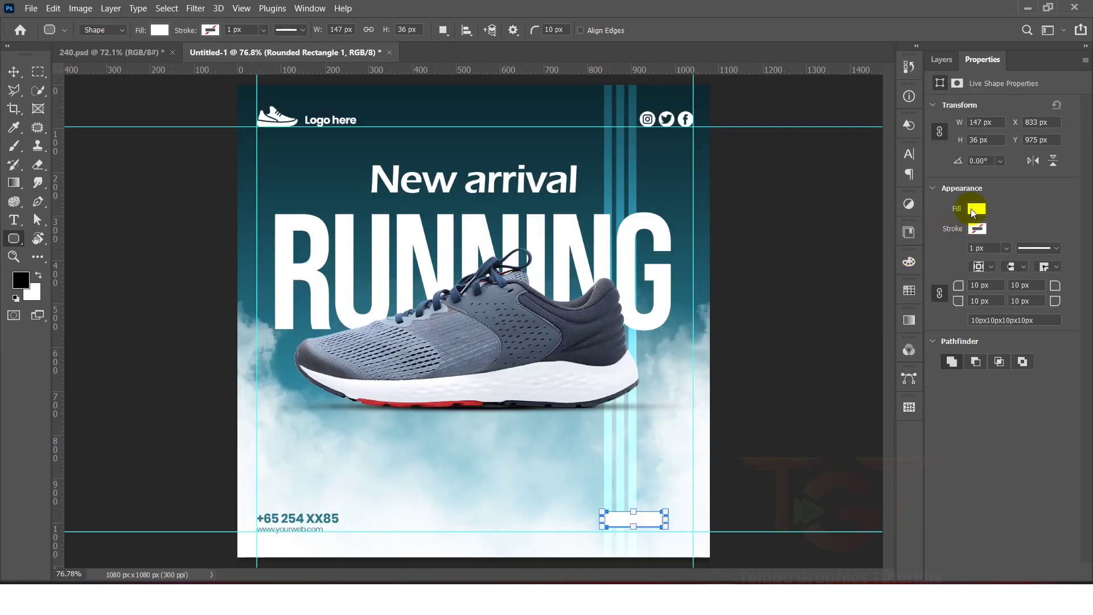
left_click(975, 210)
left_click(909, 285)
scroll(667, 503, "up", 5)
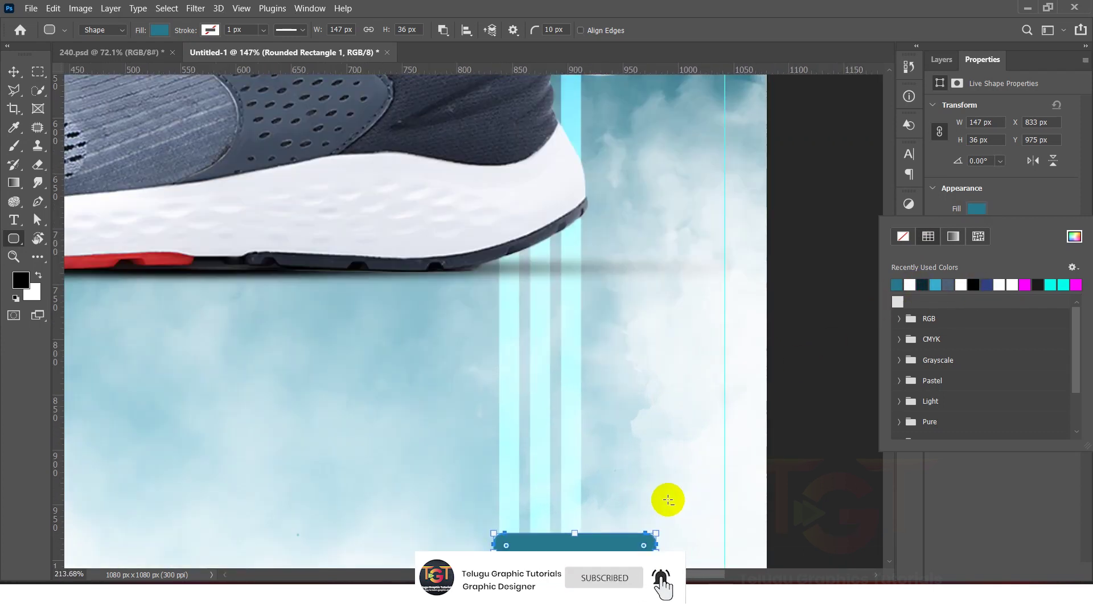
scroll(586, 378, "up", 3)
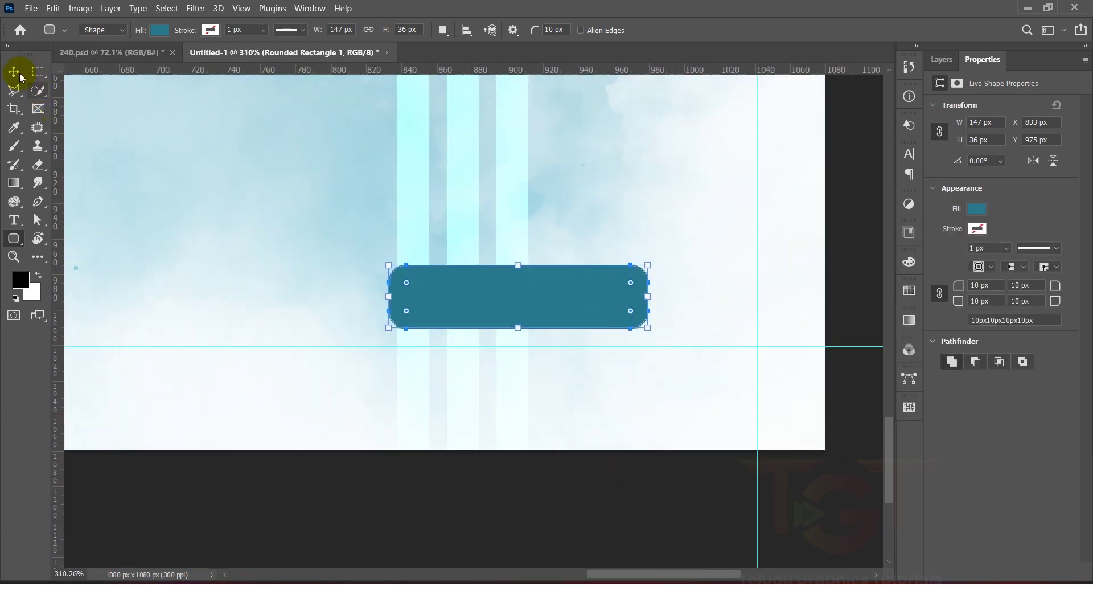
- Move the rounded rectangle layer beneath the "shop now" text layer
left_click(19, 74)
left_click(934, 64)
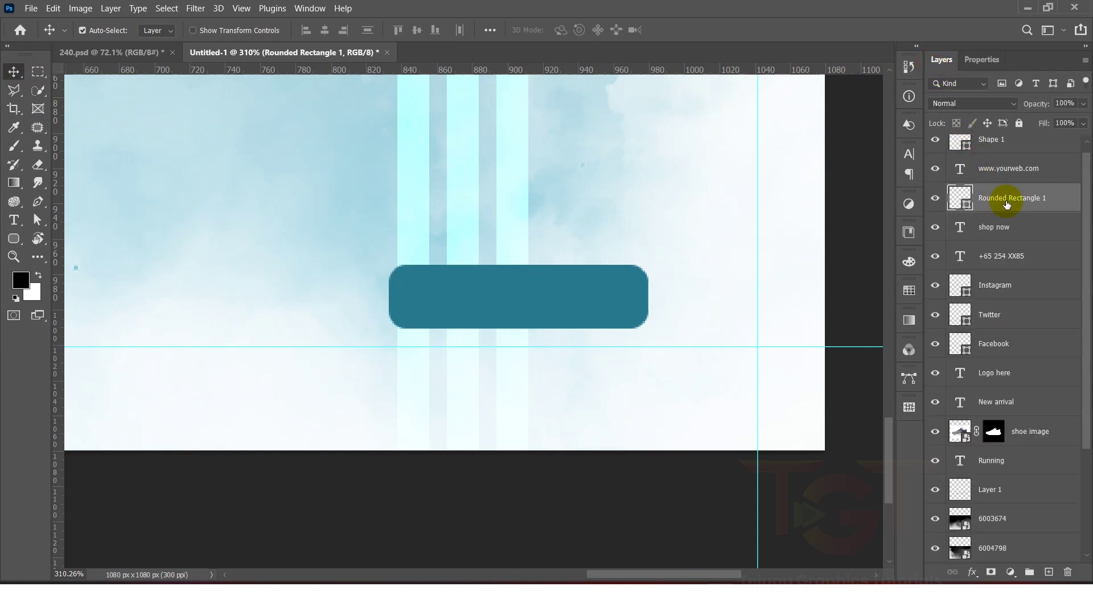
left_click_drag(1008, 206, 1007, 242)
- Scale the "shop now" text down around its center so it fits inside the teal button with even padding
scroll(510, 304, "up", 2)
left_click(508, 296)
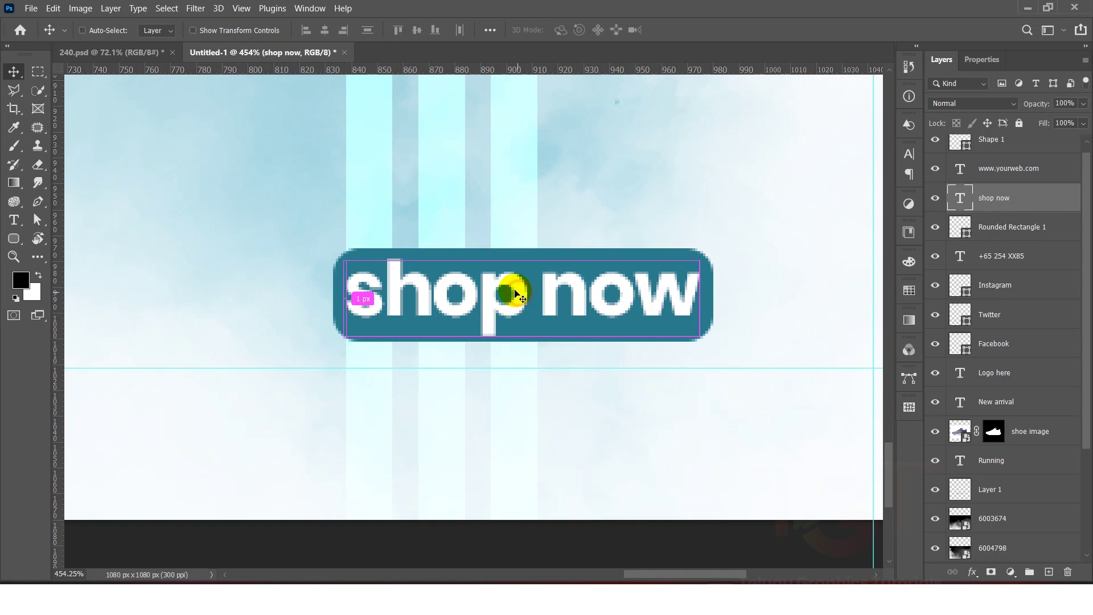
key("ctrl+t")
left_click_drag(699, 254, 666, 275)
left_click(697, 279)
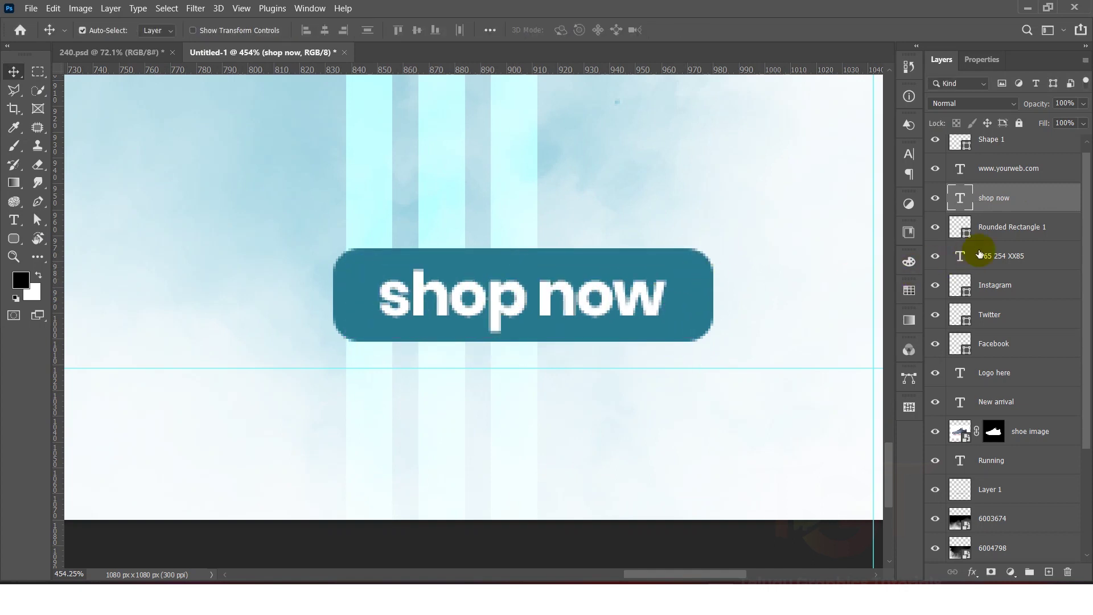
- Link the "shop now" text with its button shape and move them to where the right and lower guides cross
left_click(1051, 229, "shift")
right_click(1051, 227)
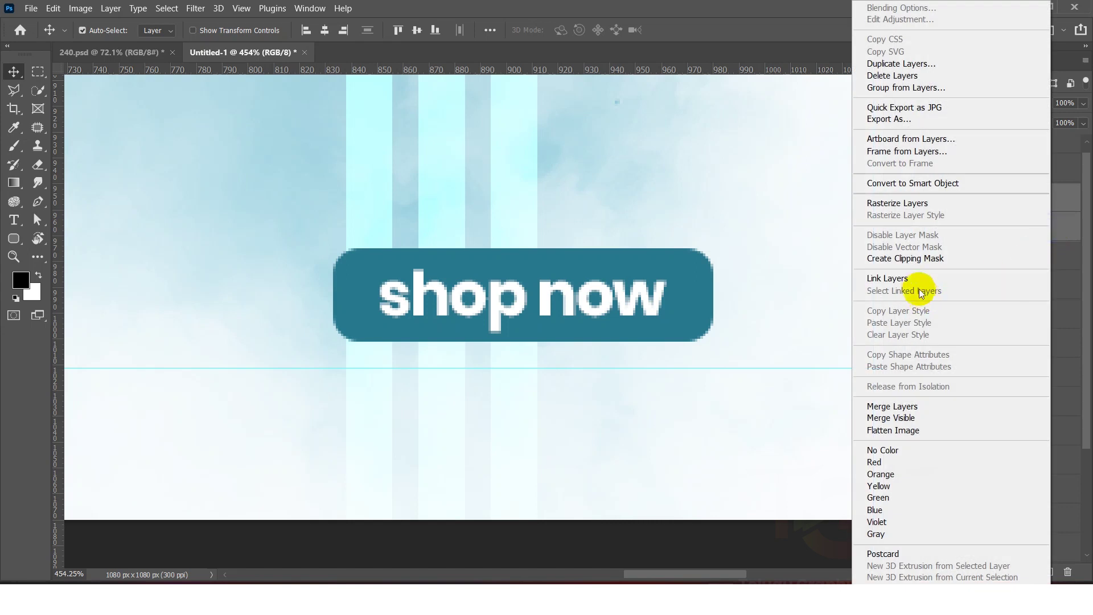
left_click(899, 278)
scroll(666, 287, "down", 2)
left_click_drag(697, 296, 786, 309)
scroll(679, 306, "down", 10)
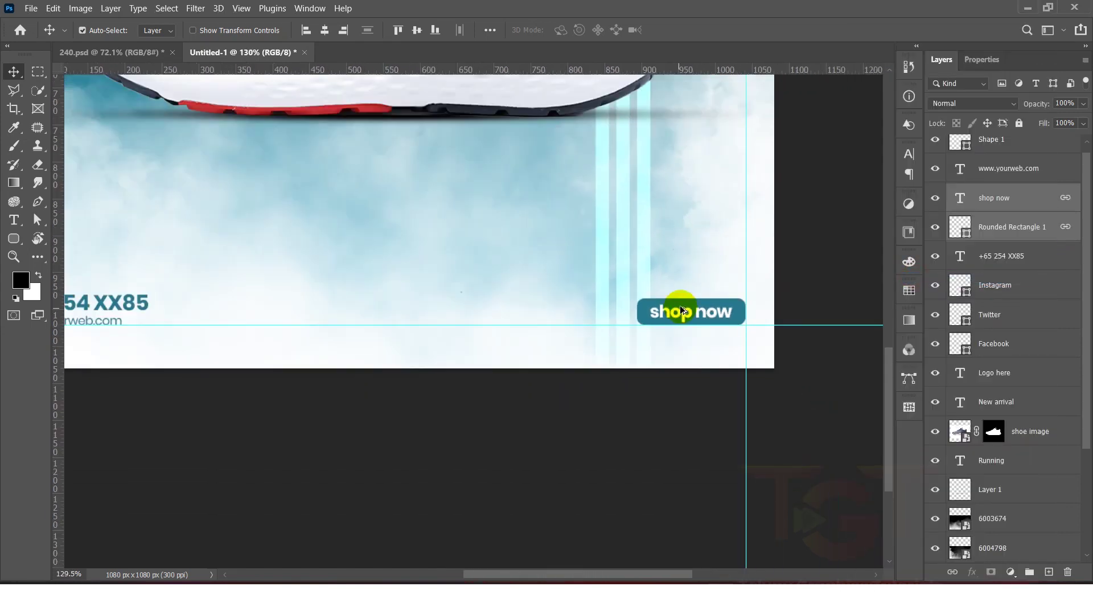
scroll(679, 310, "down", 5)
scroll(374, 488, "up", 10)
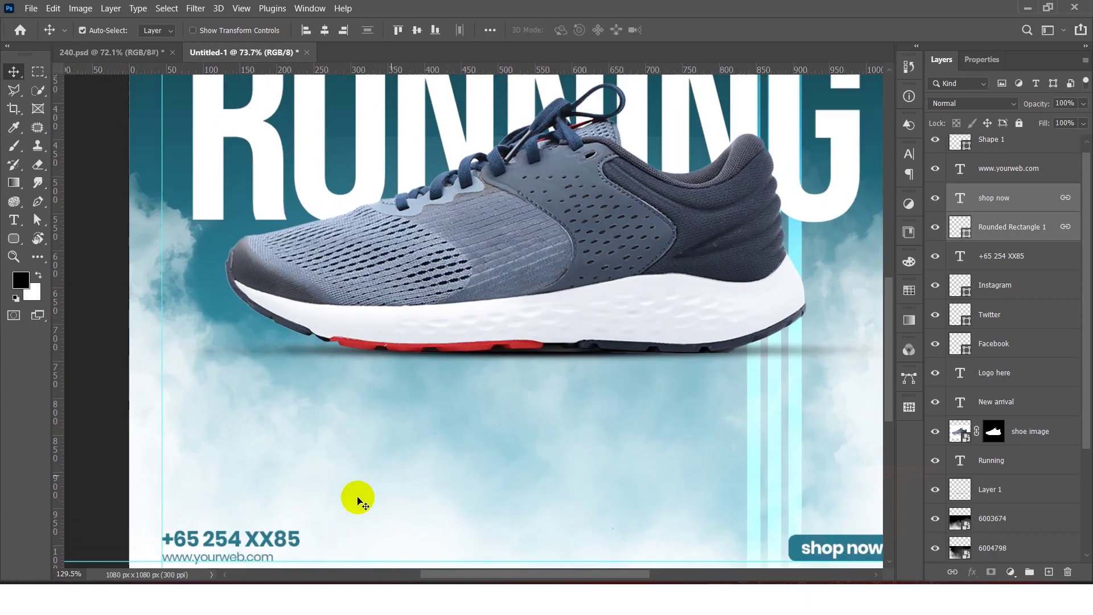
scroll(406, 294, "up", 5)
left_click(414, 281)
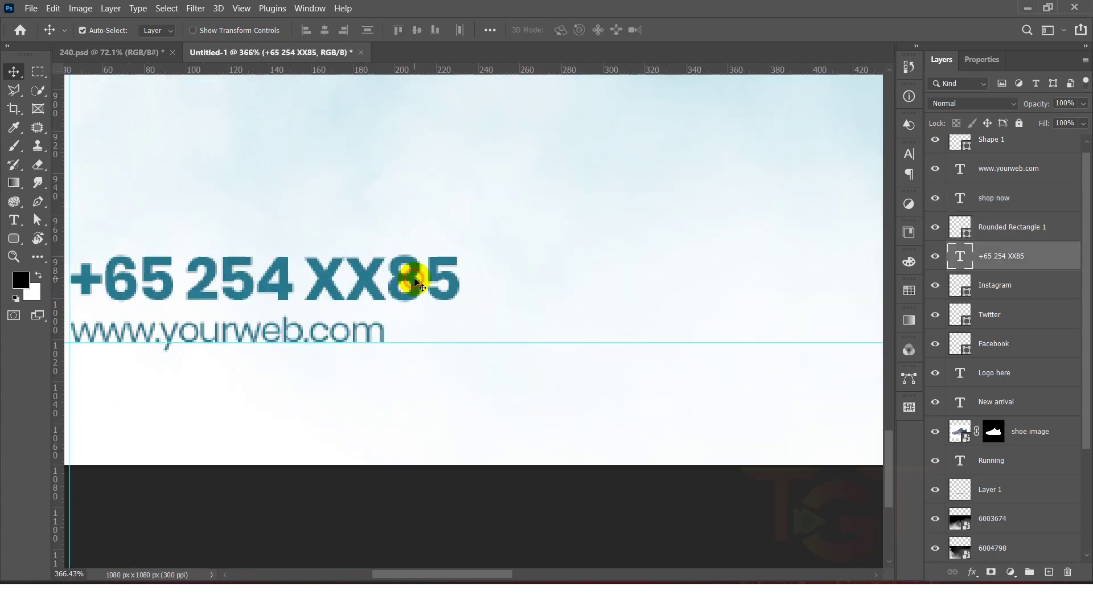
left_click(379, 329)
right_click(1036, 251)
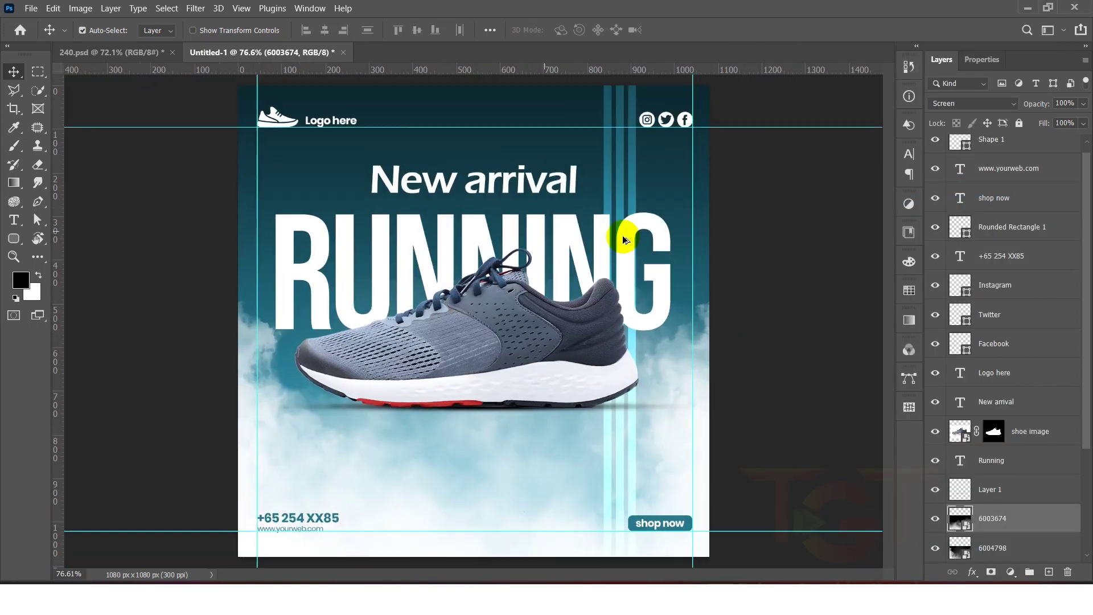
- Remove all four guides from the poster
left_click_drag(664, 127, 693, 41)
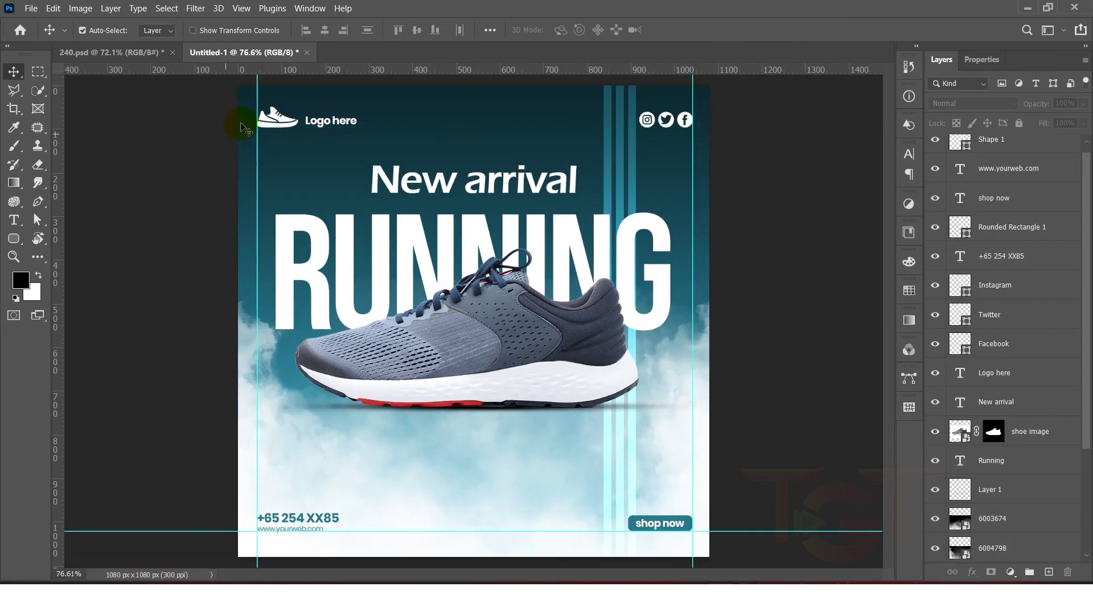
left_click_drag(261, 111, 9, 113)
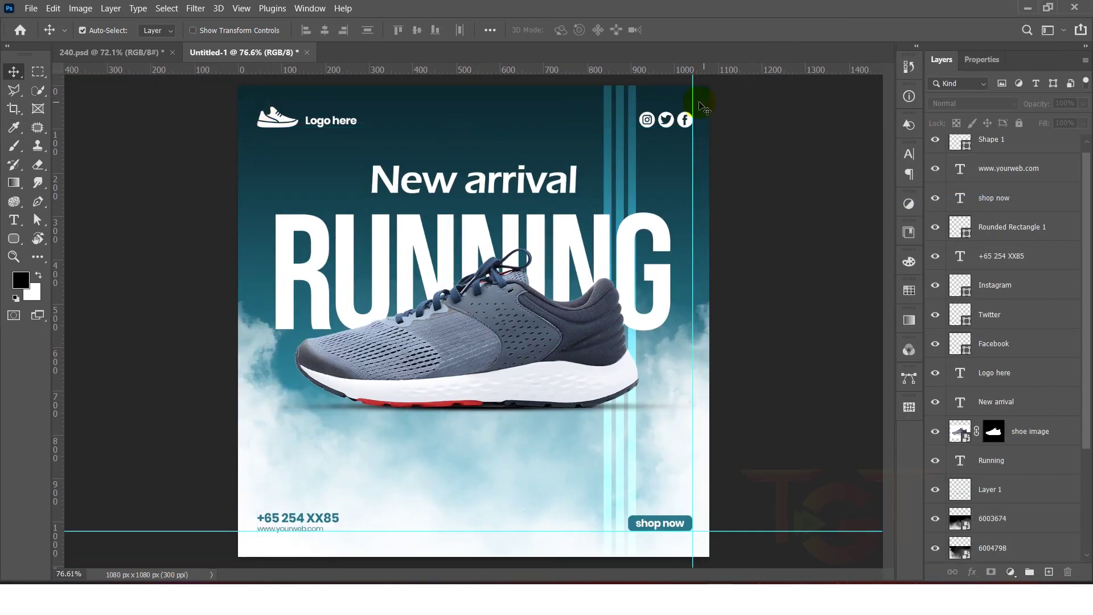
left_click_drag(692, 103, 692, 57)
left_click_drag(761, 533, 823, 392)
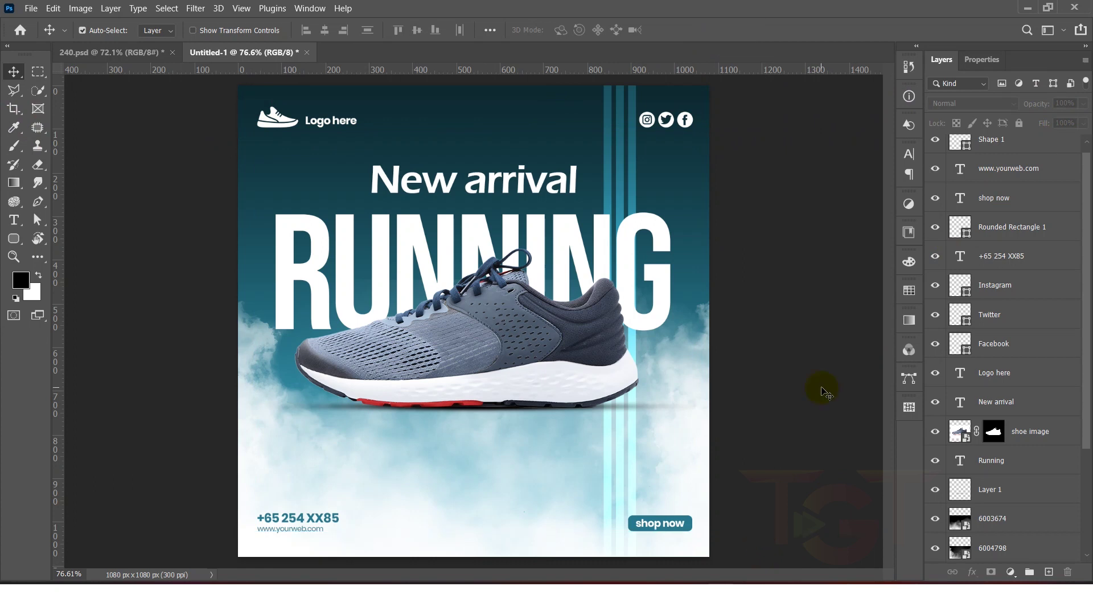